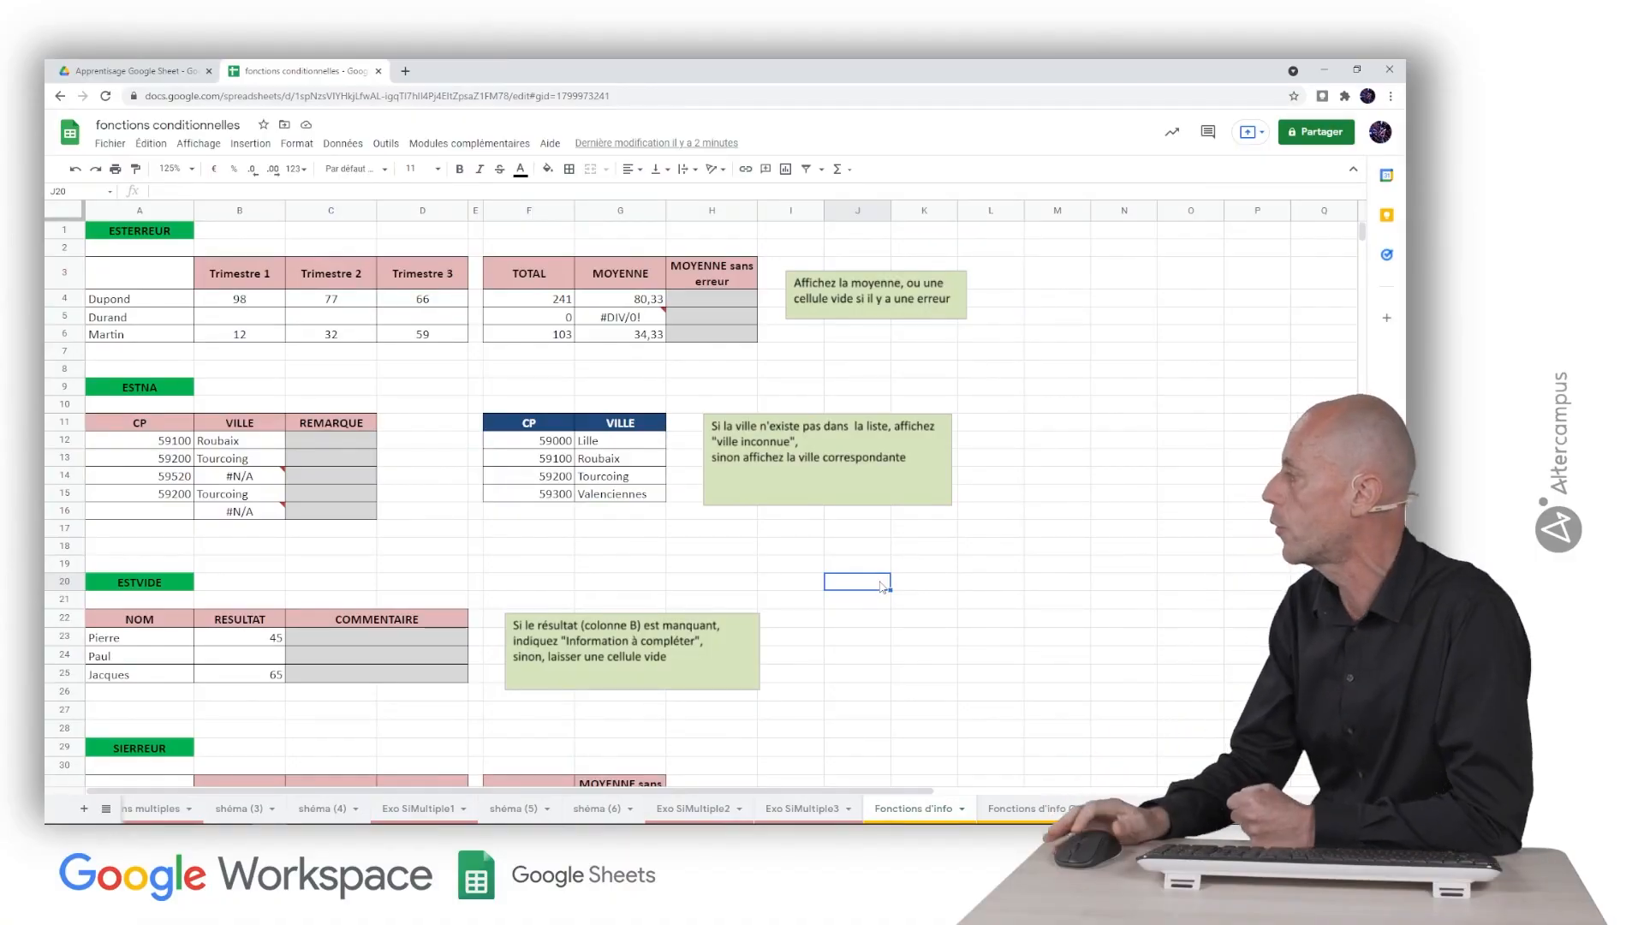
Step: Enter an ESTTEXTE formula in J20 that tests whether cell I20 contains text
text(=est)
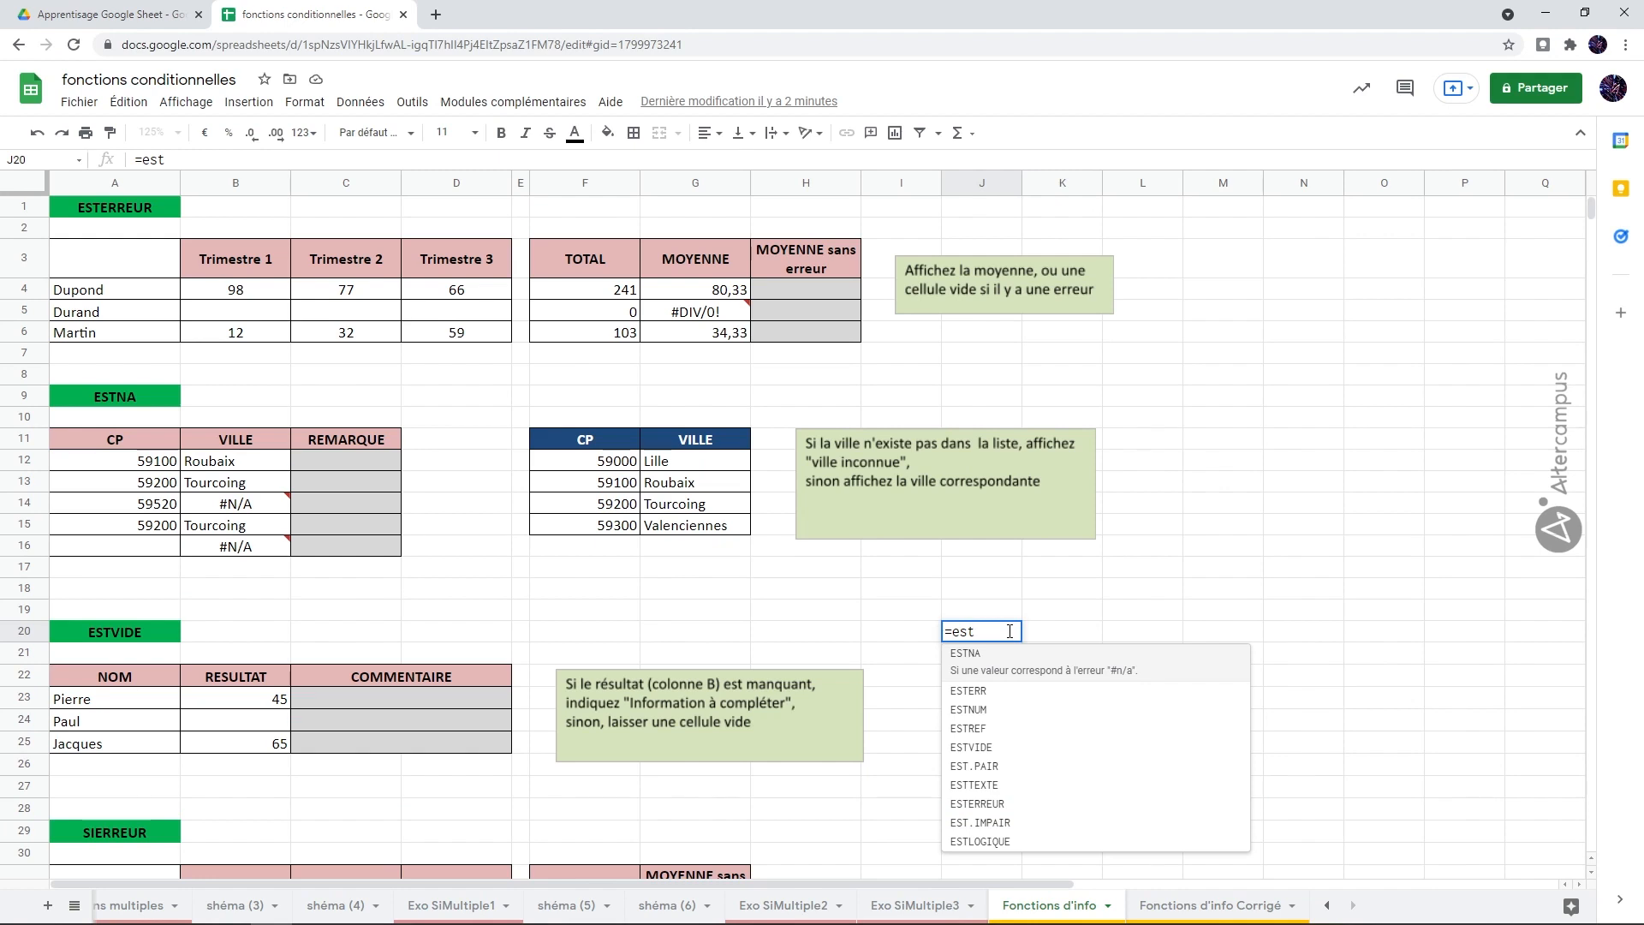
text(texte()
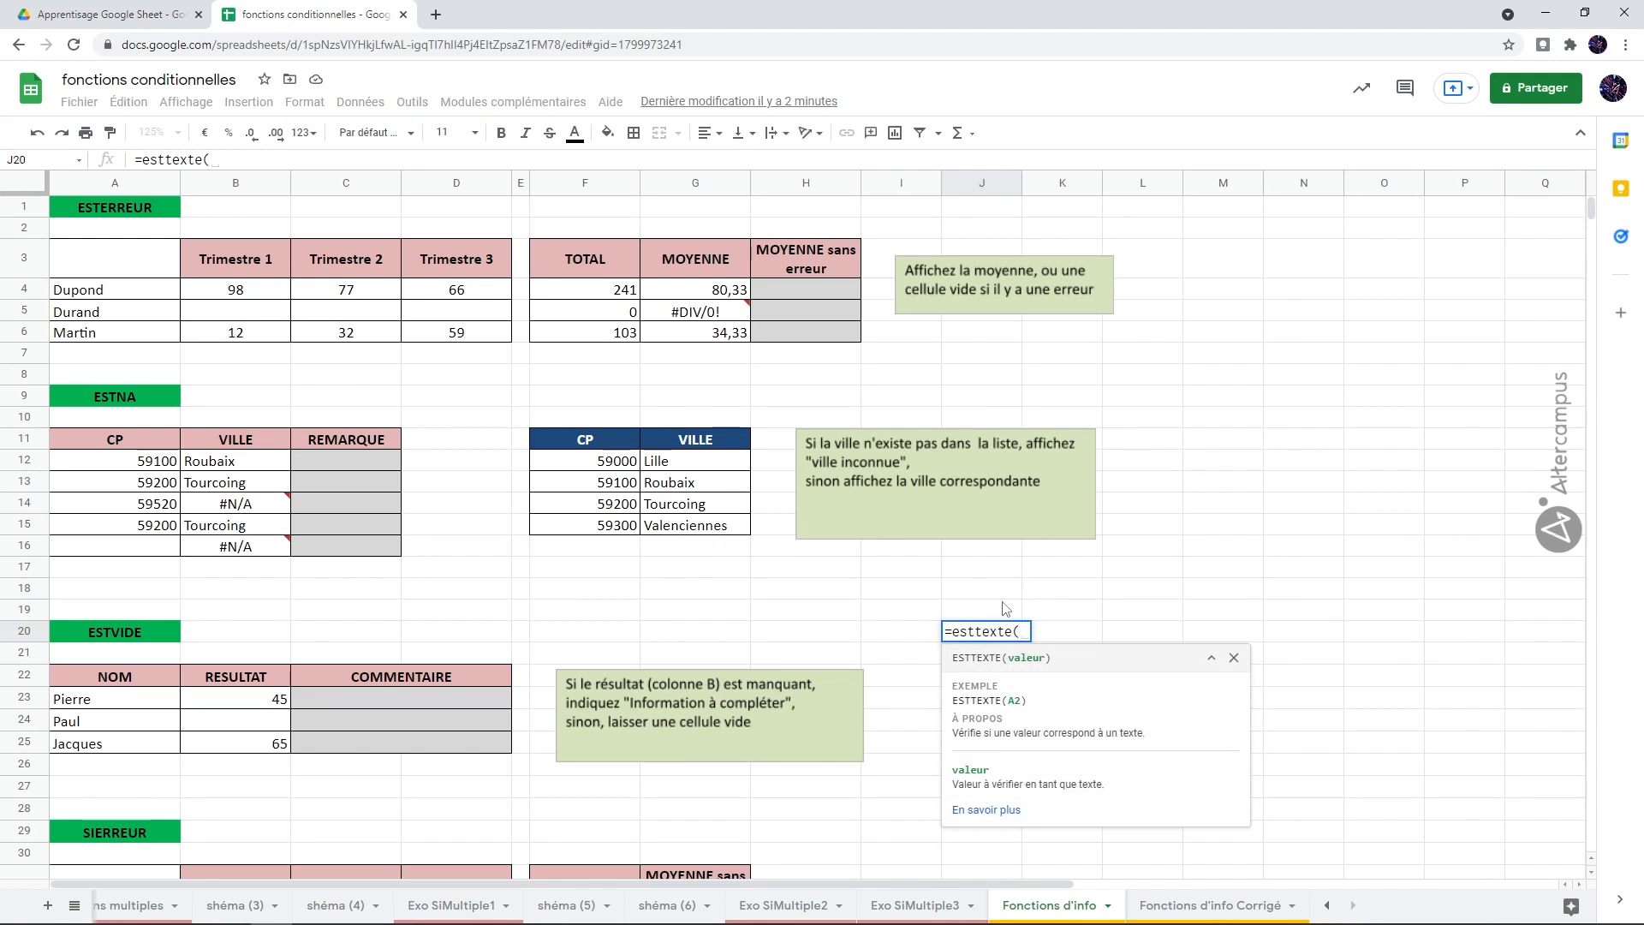
click(921, 633)
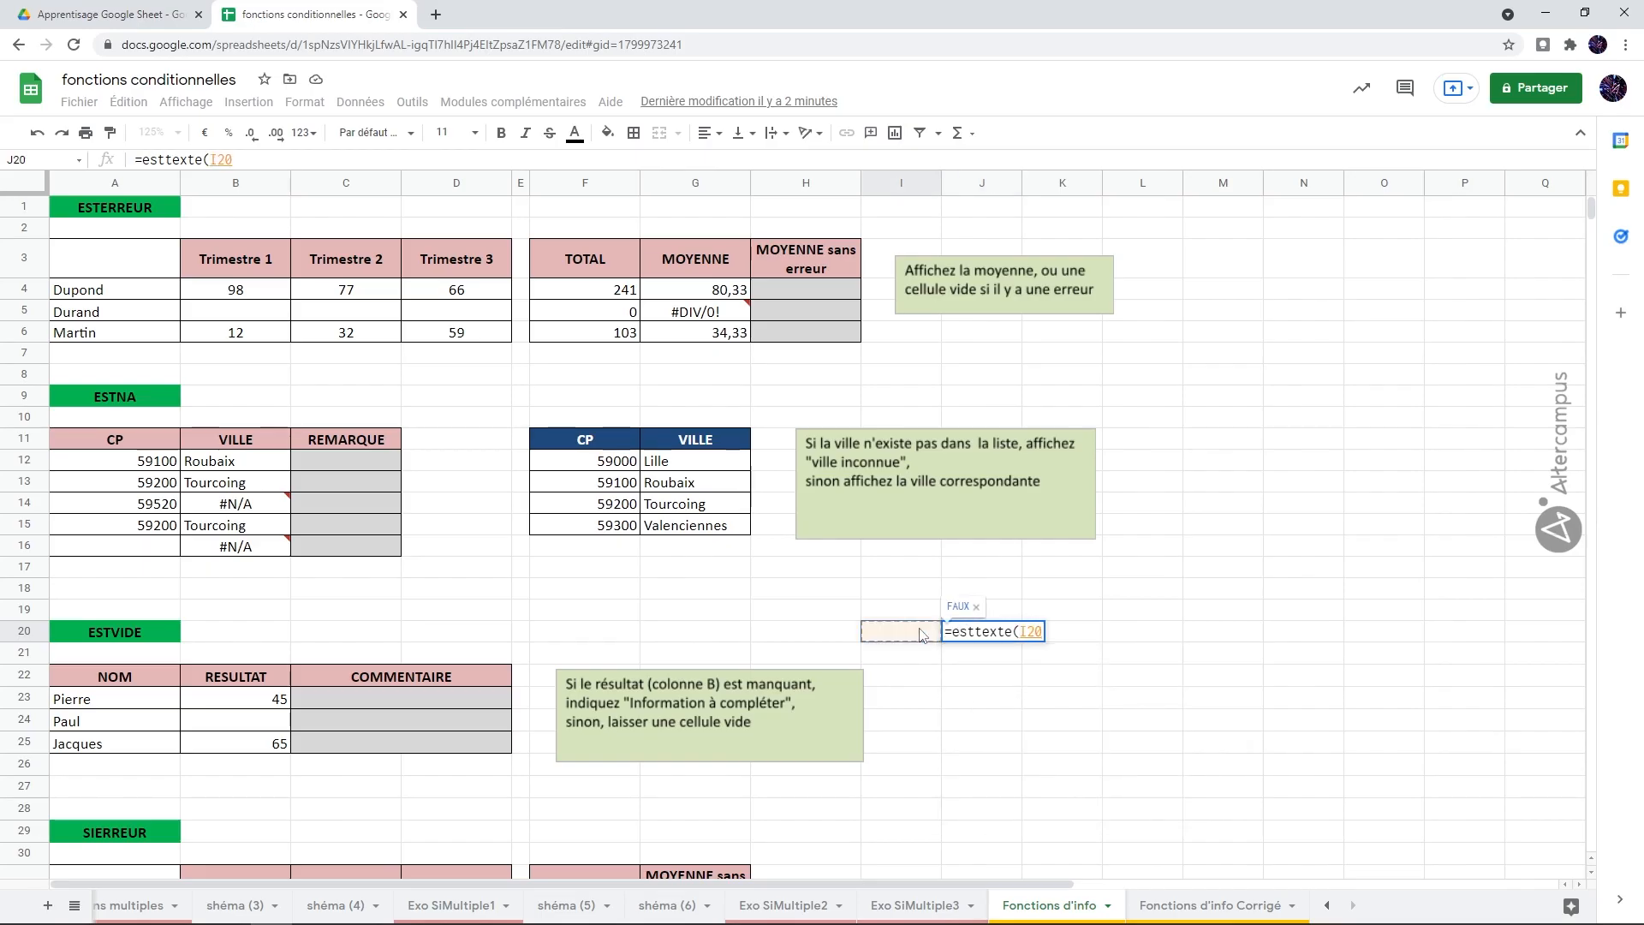
text())
key(Return)
key(Up)
Step: Enter a first name in I20 as sample text for the ESTTEXTE test
click(921, 634)
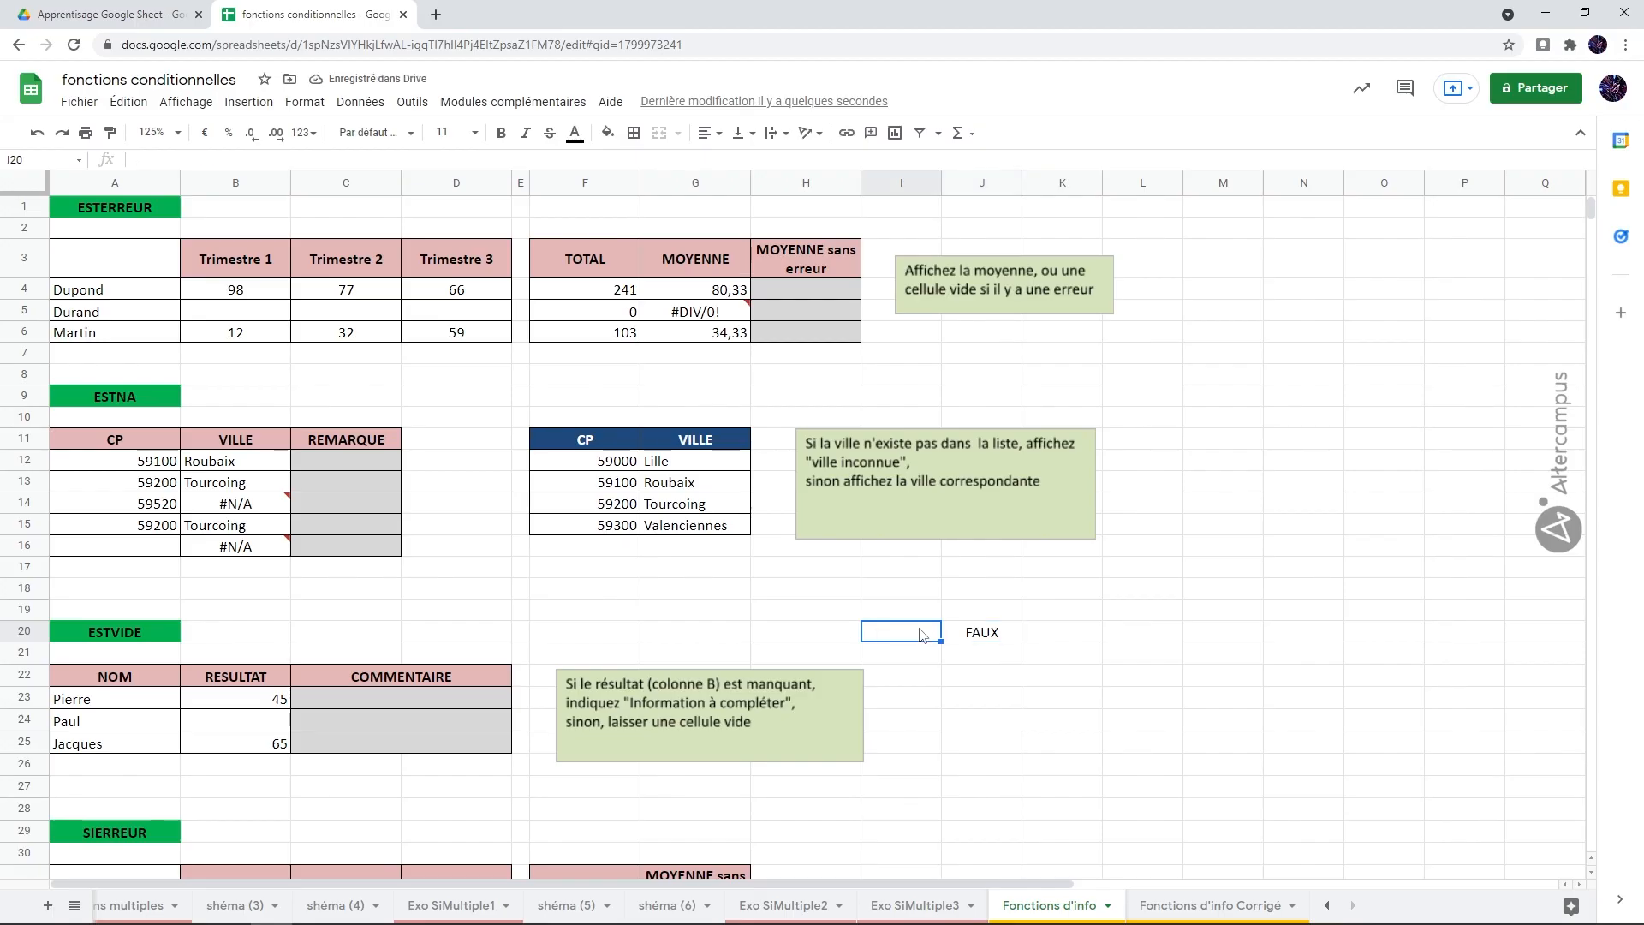
text(Phil)
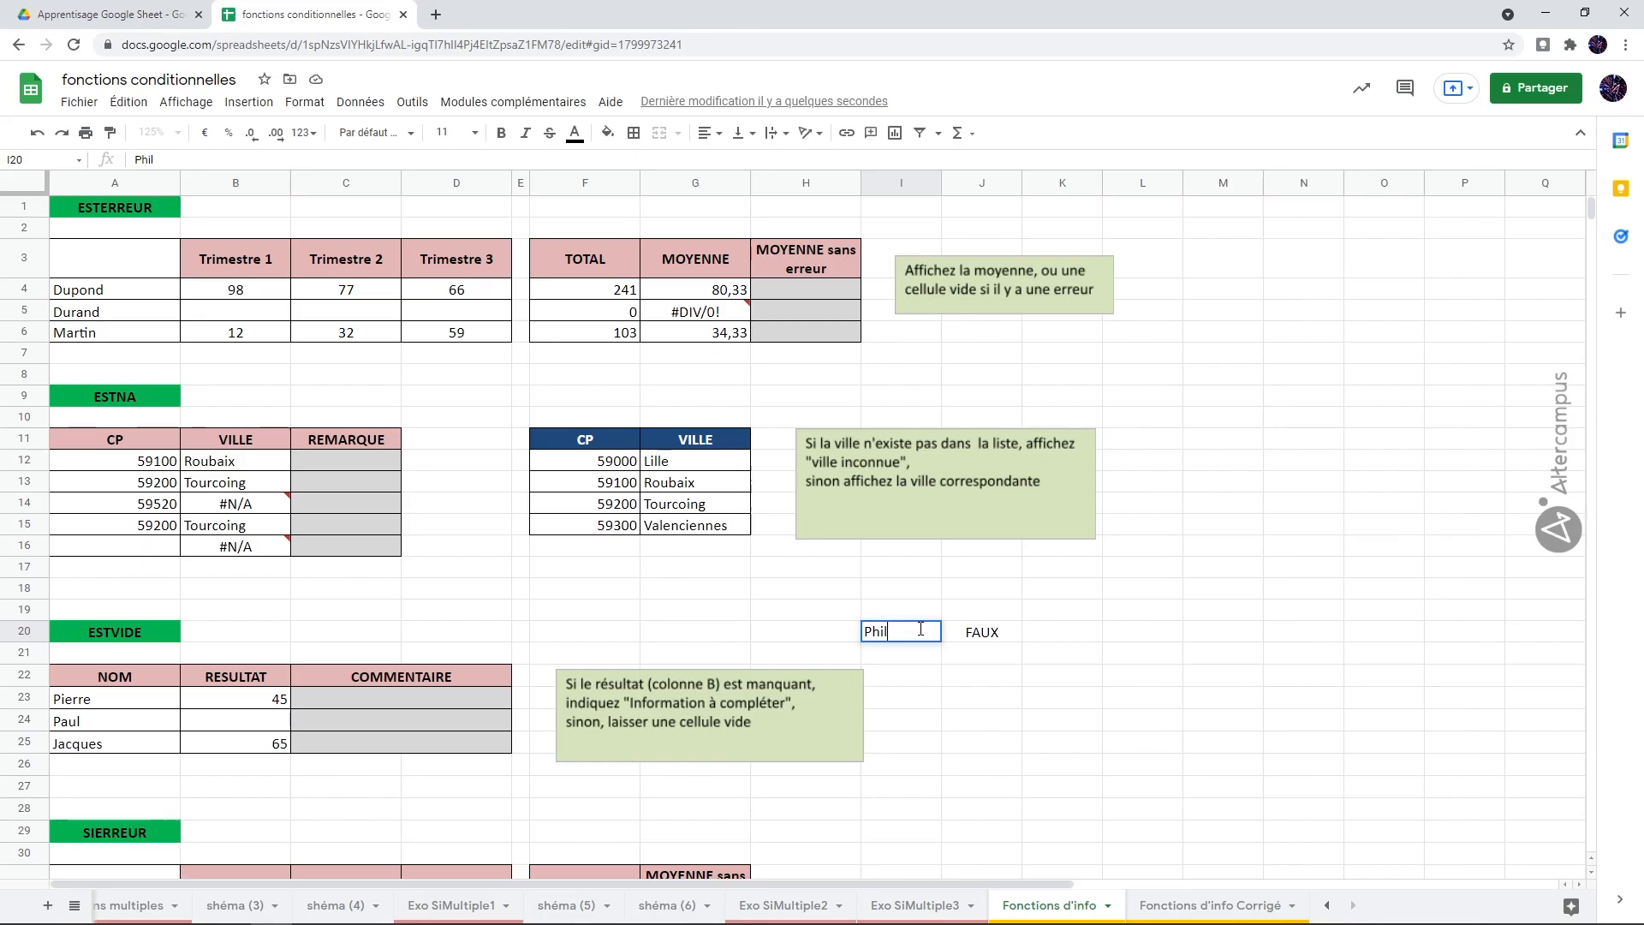
key(Return)
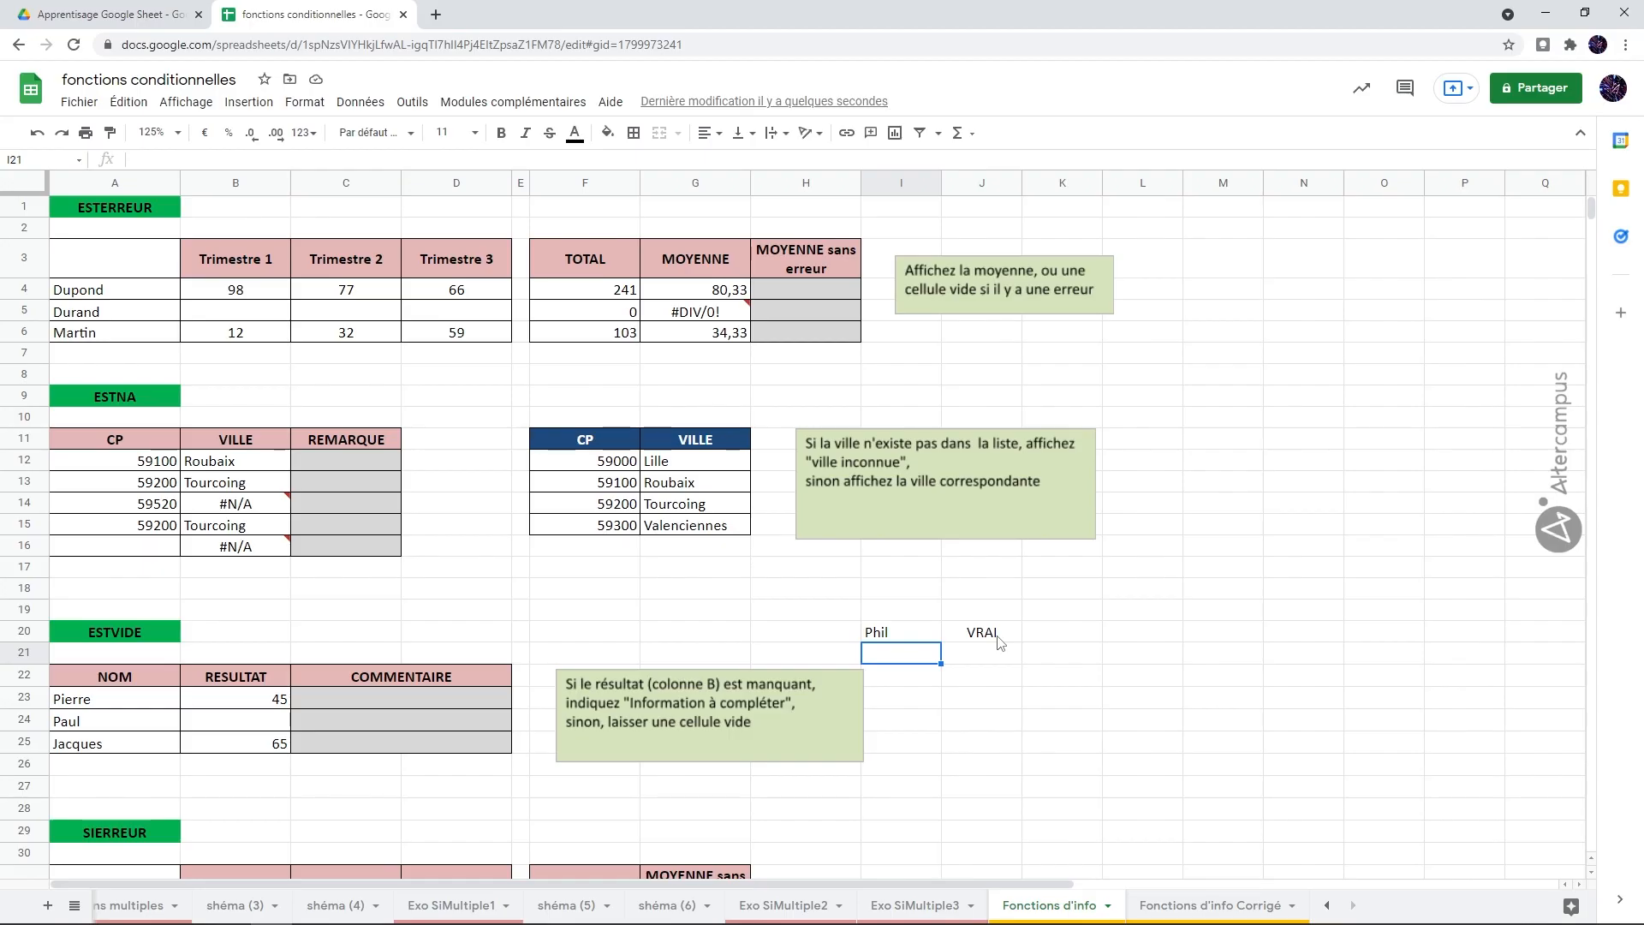
Step: Enter the formula =ESTVIDE(I20) in J21 to test whether I20 is empty
click(993, 653)
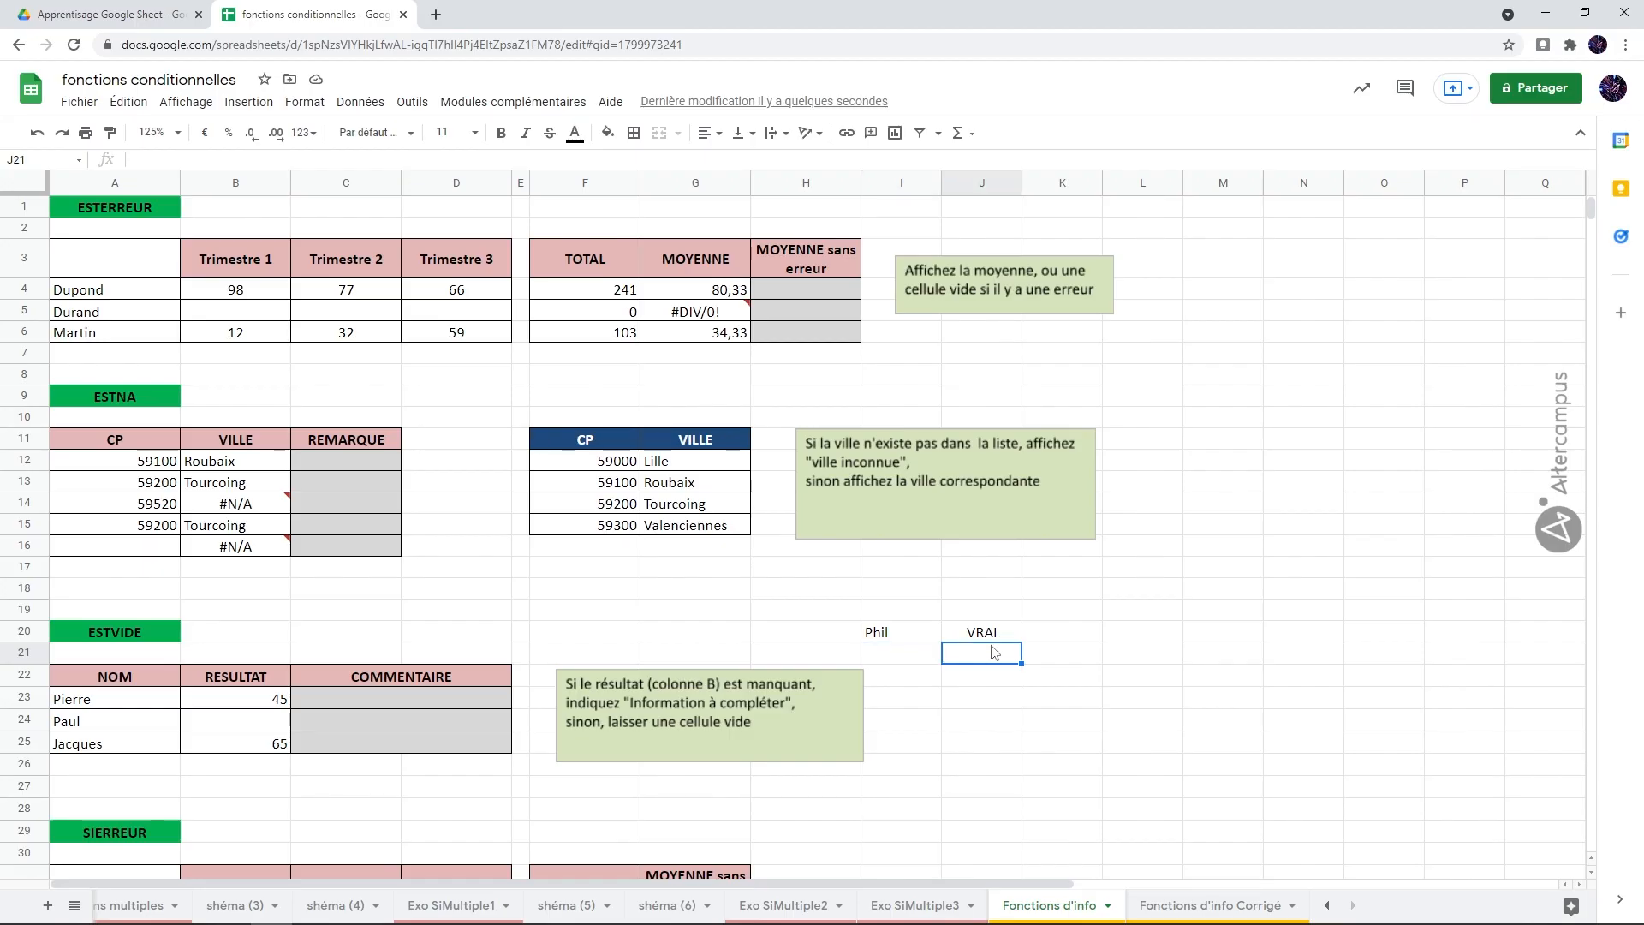
text(=estvi)
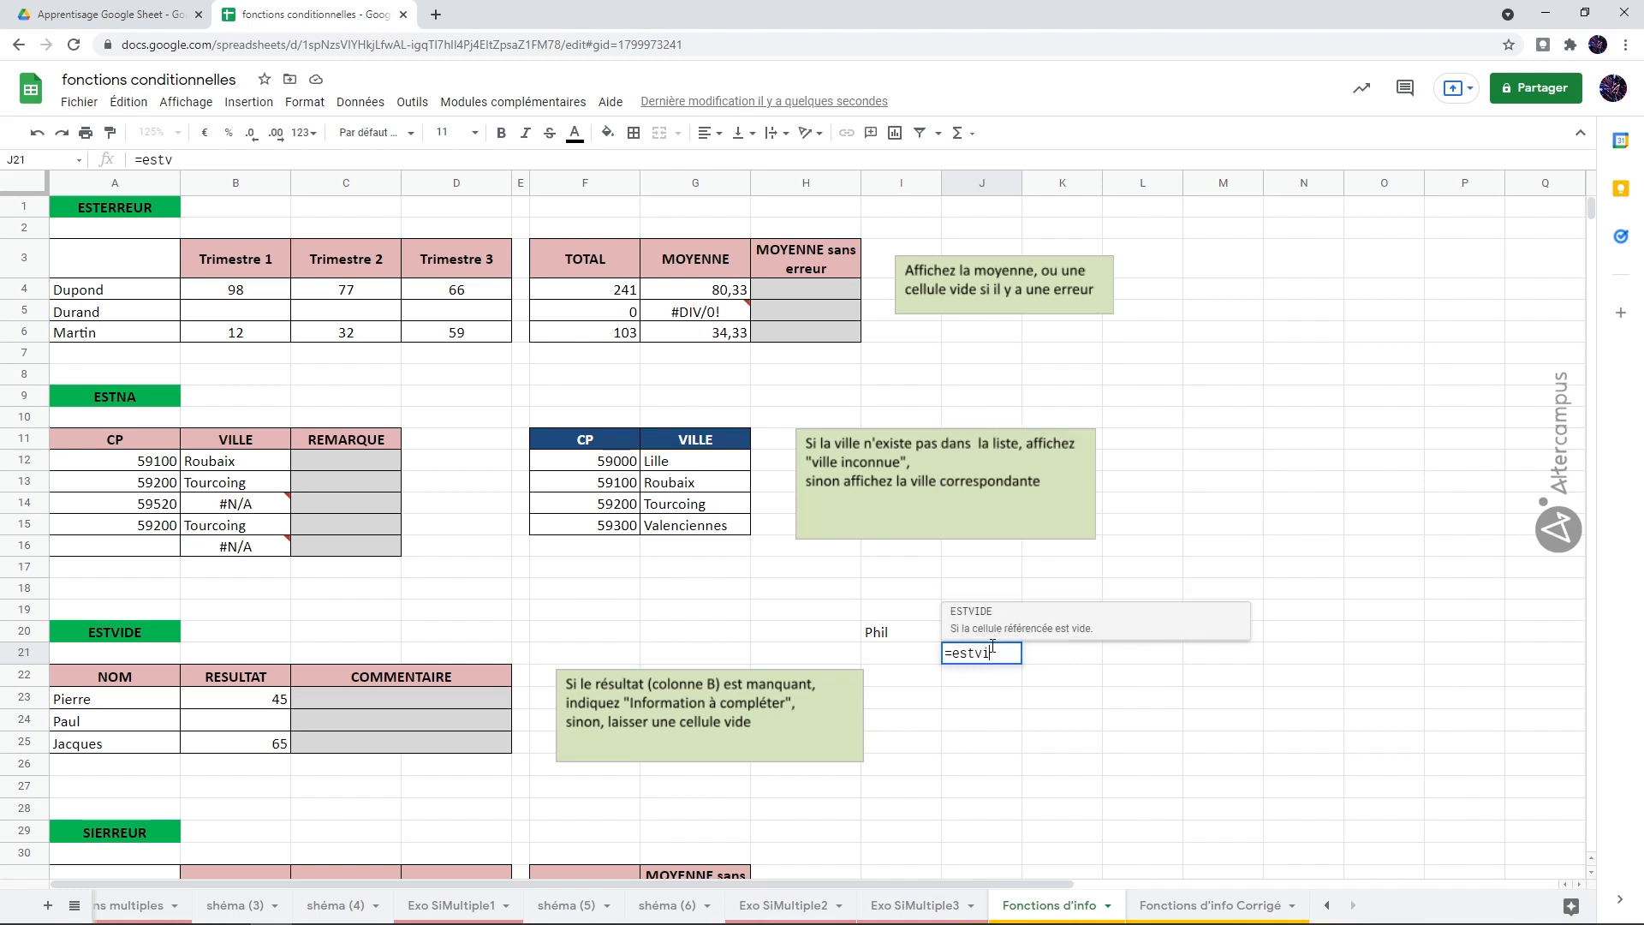
text(de()
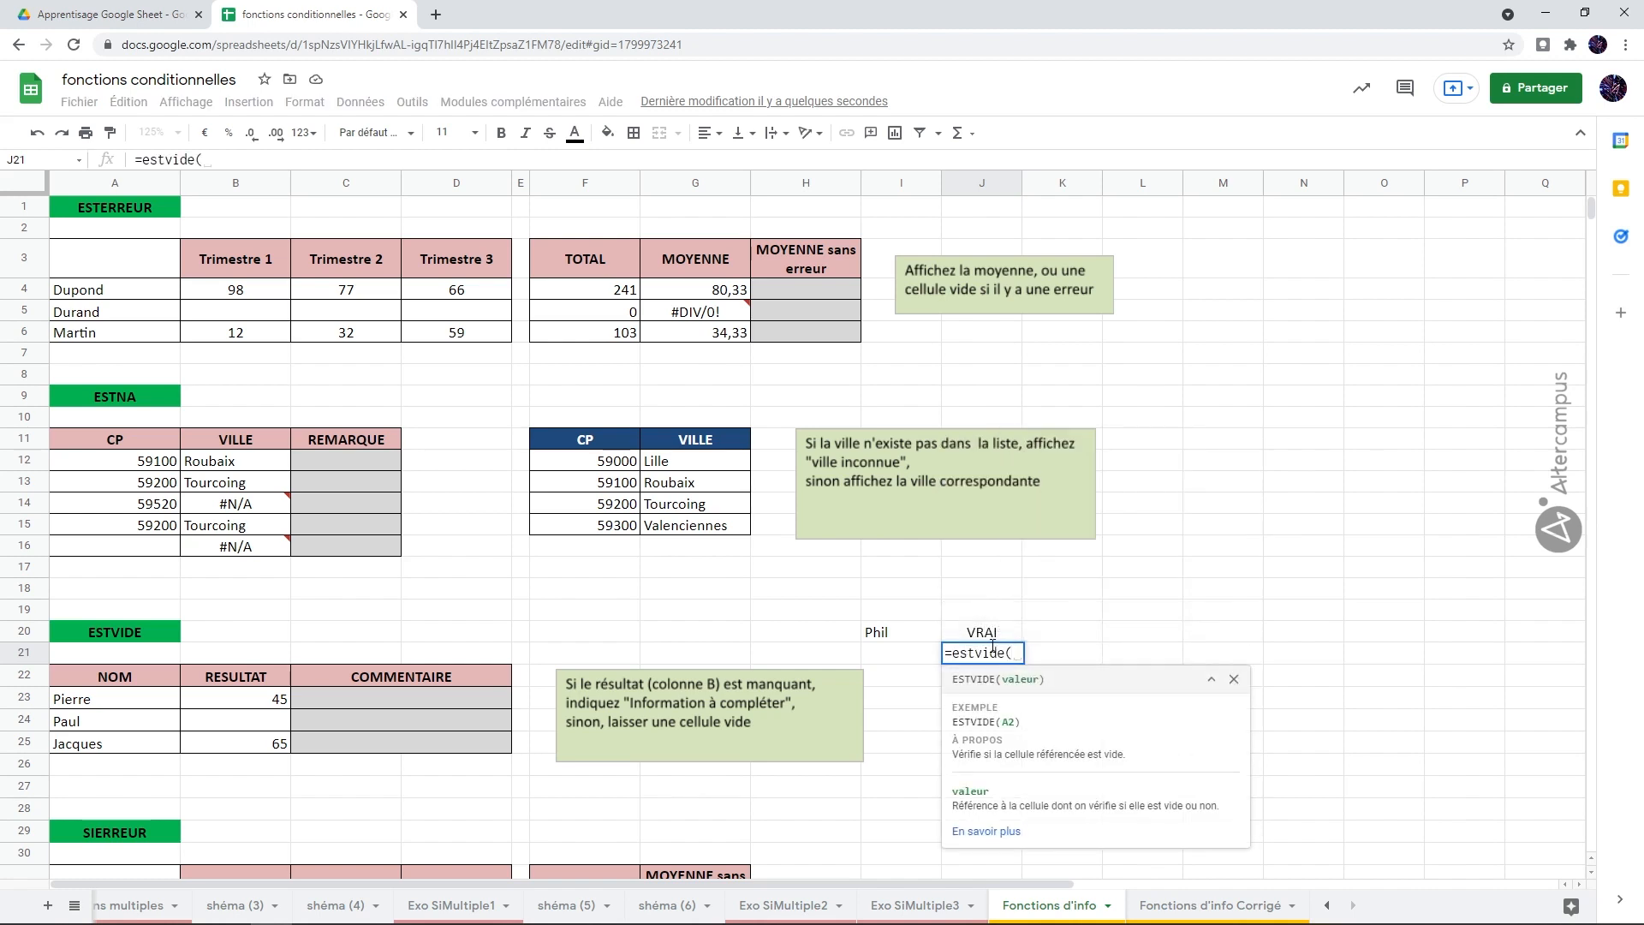
click(908, 640)
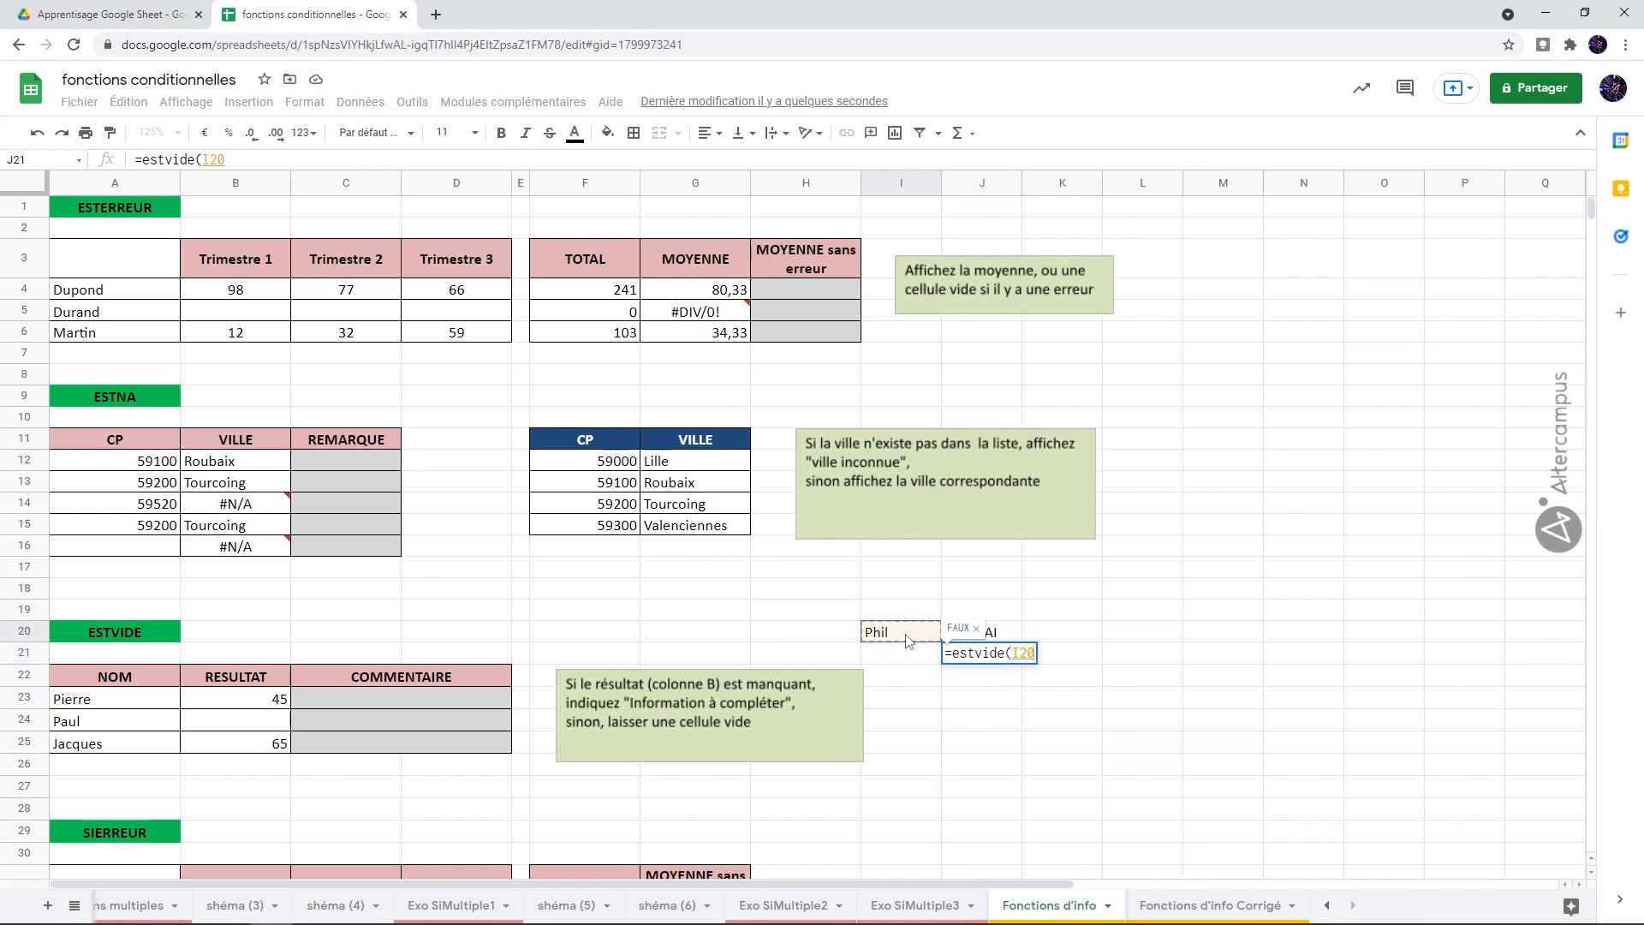
text())
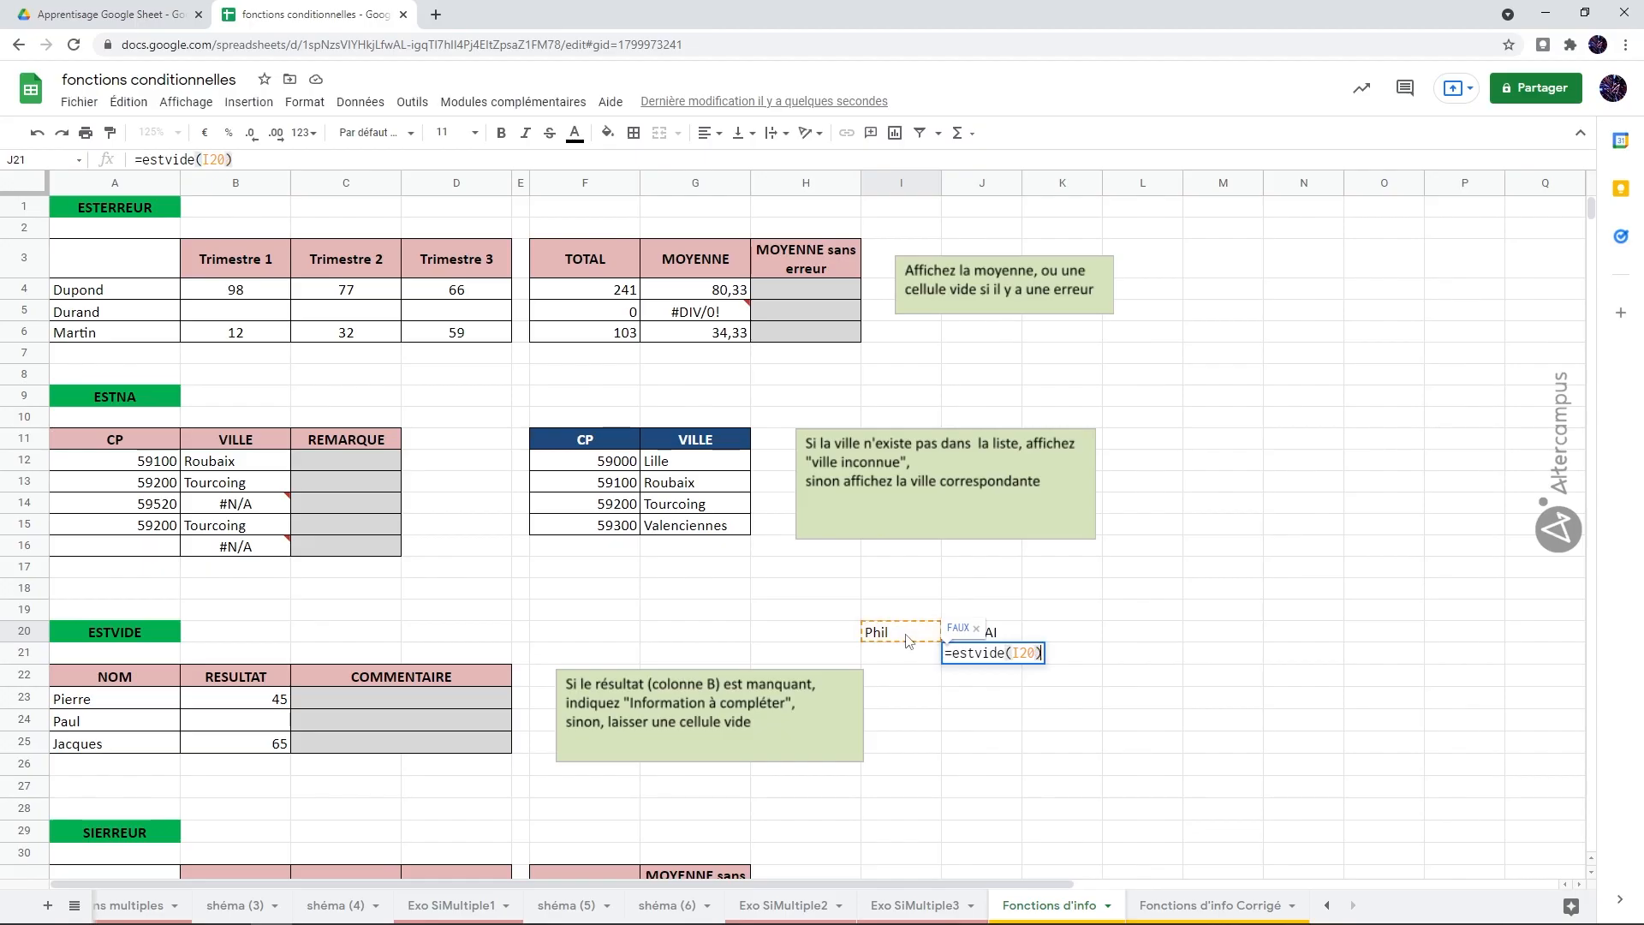
key(Return)
key(Up)
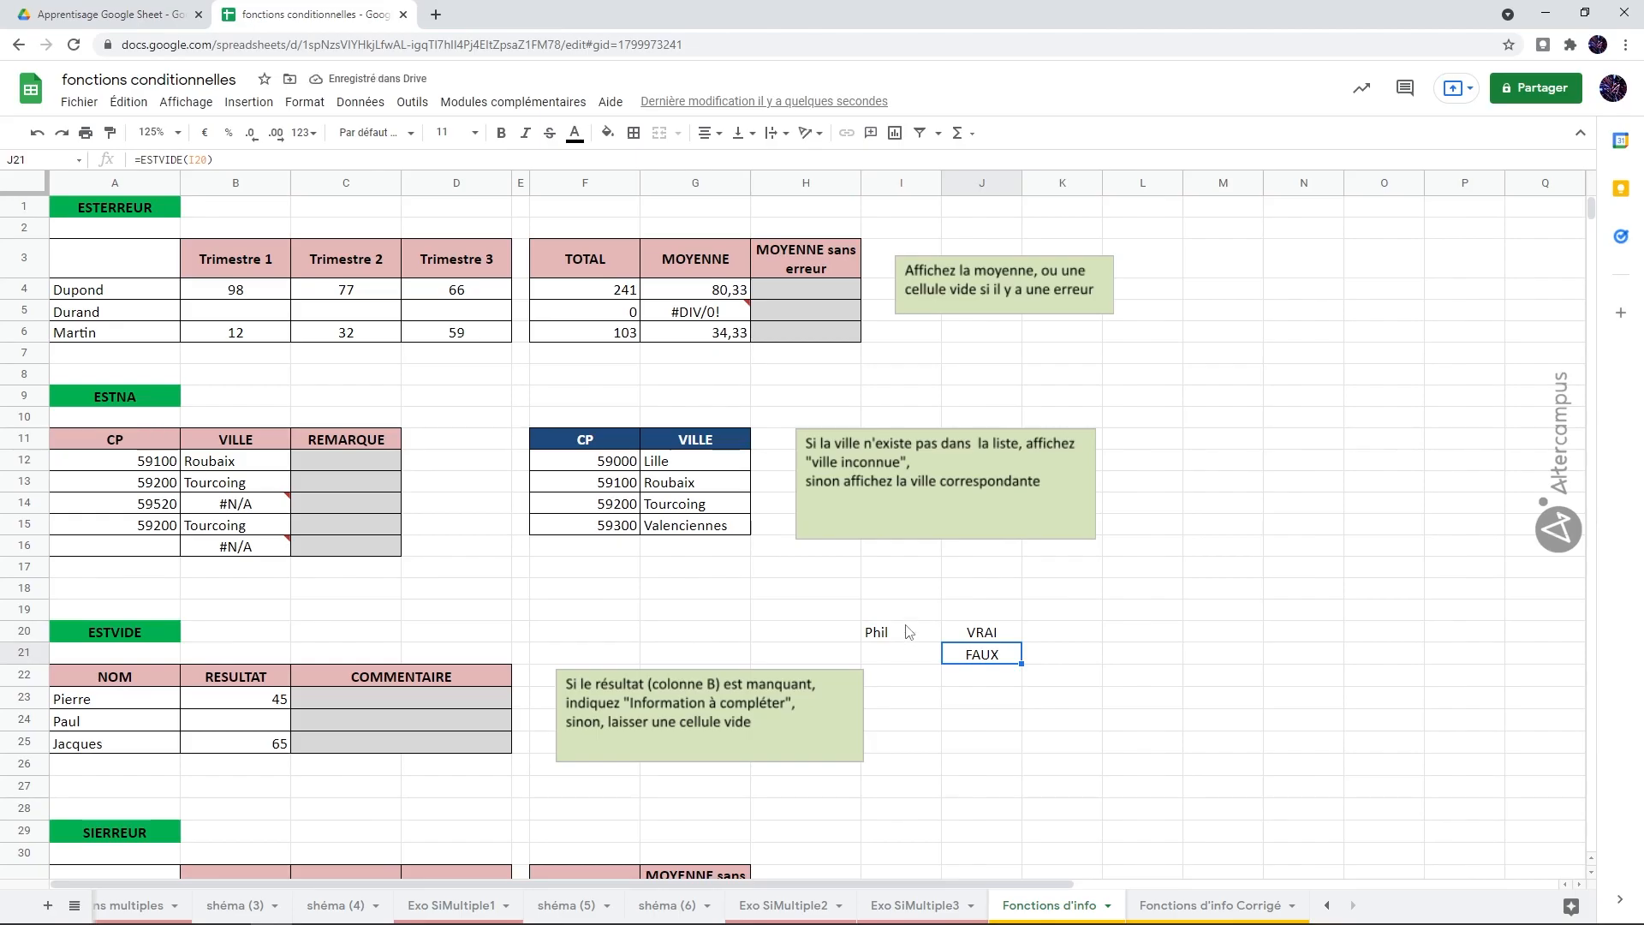
Step: Clear the sample text from I20 and delete the two test formulas in J20:J21
click(909, 632)
key(Delete)
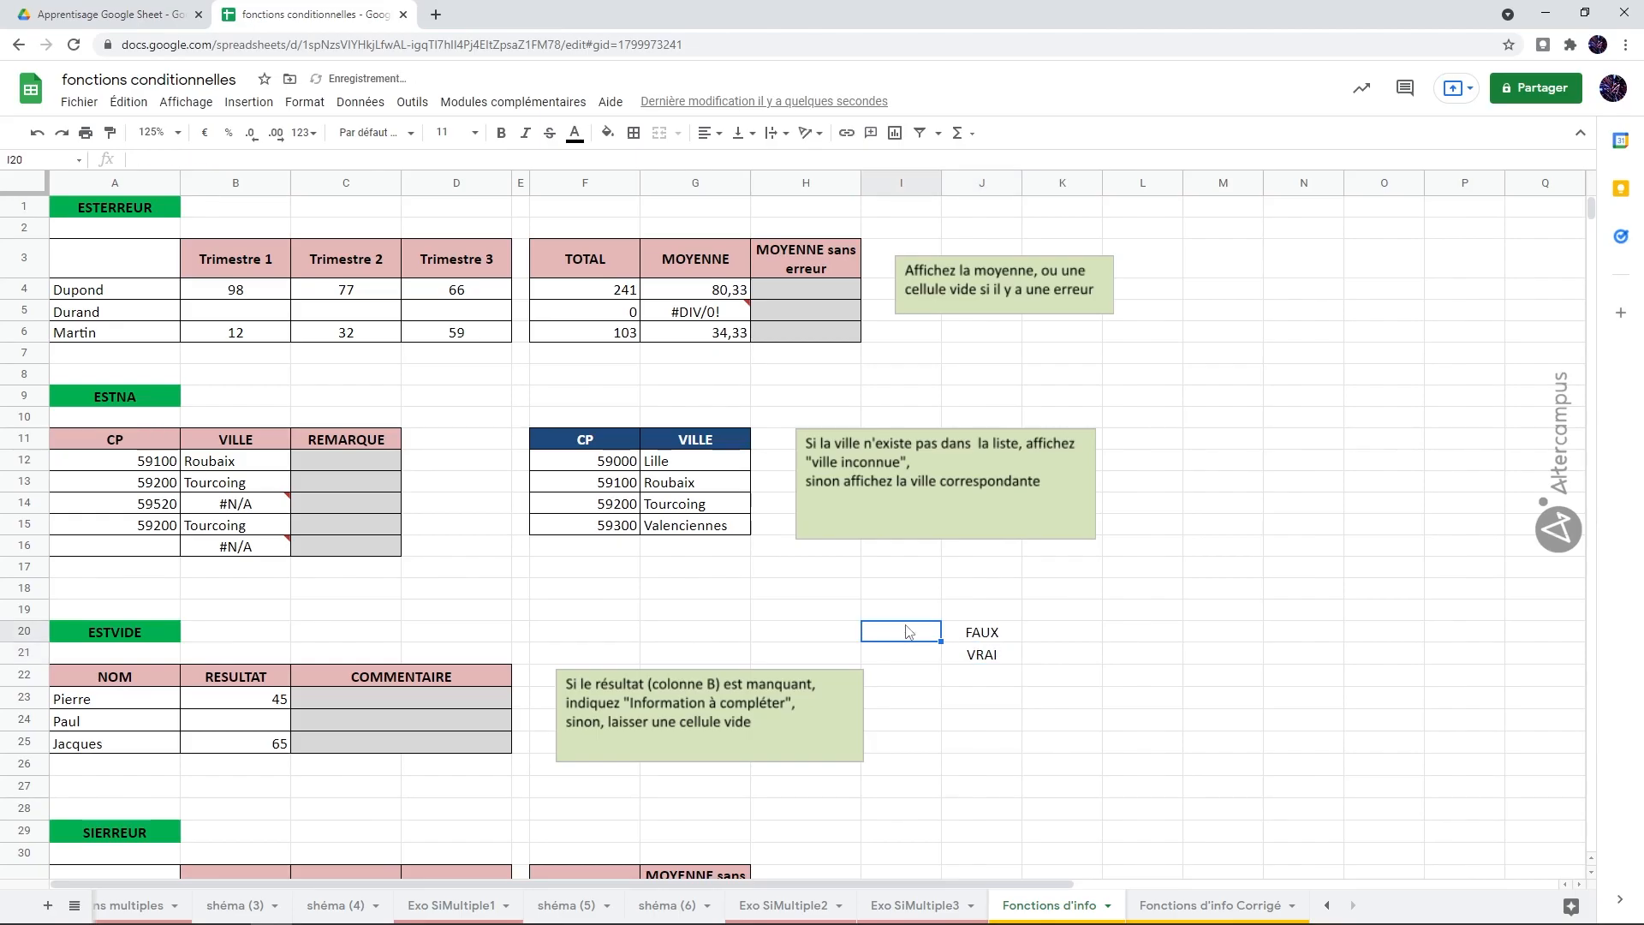
click(998, 636)
click(989, 657)
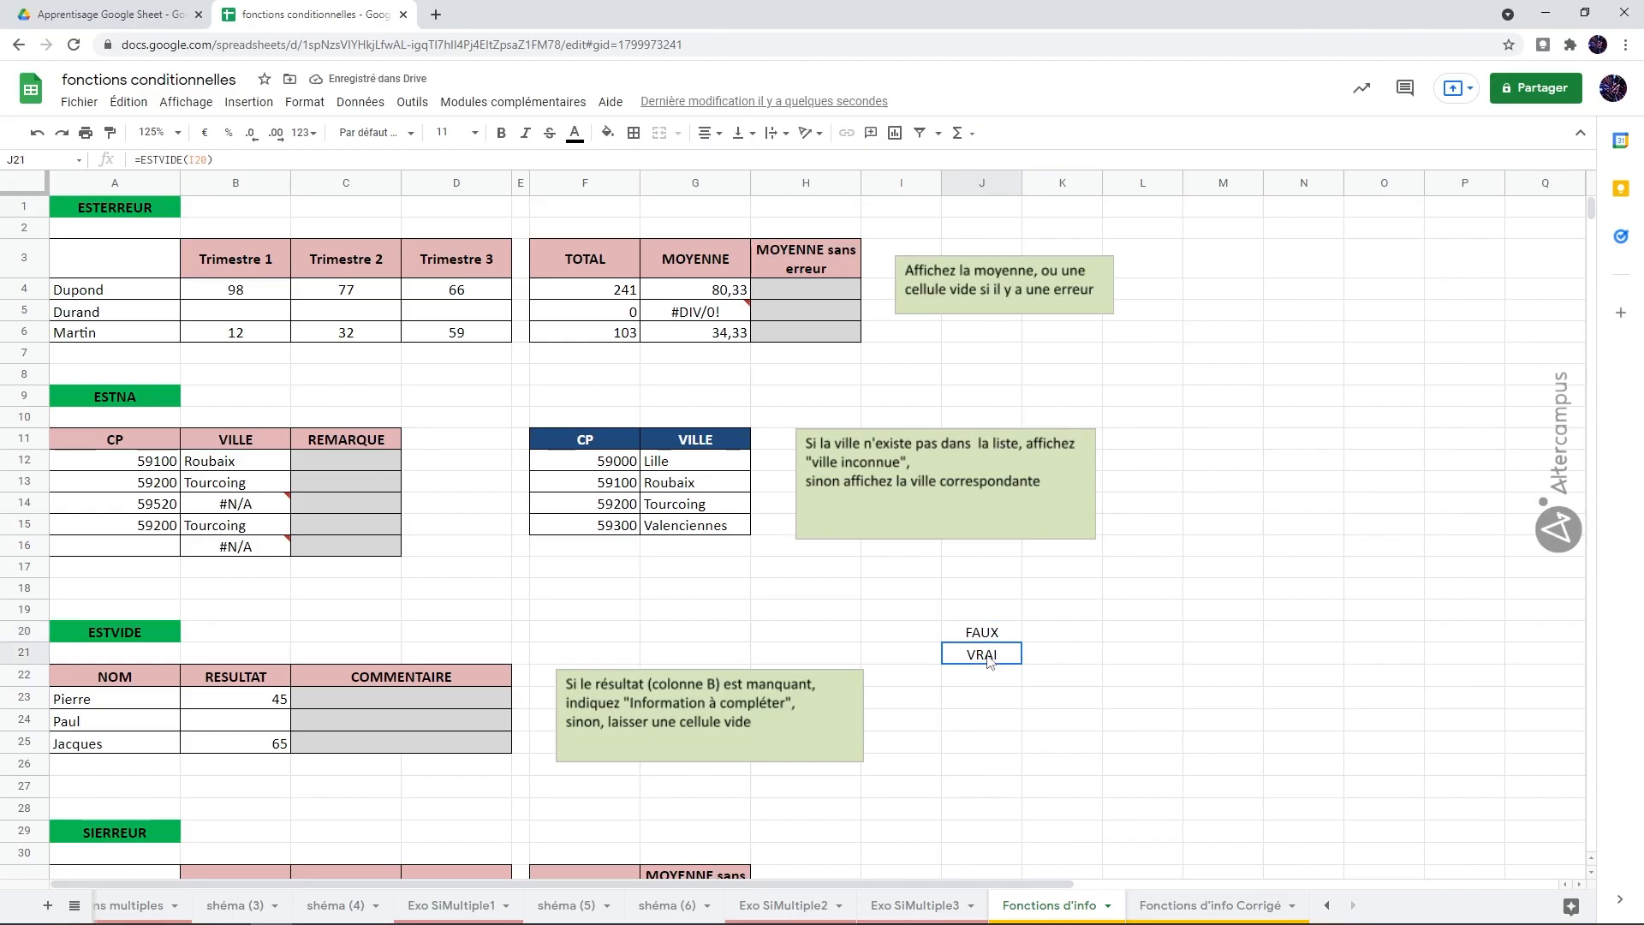
drag(982, 609, 986, 668)
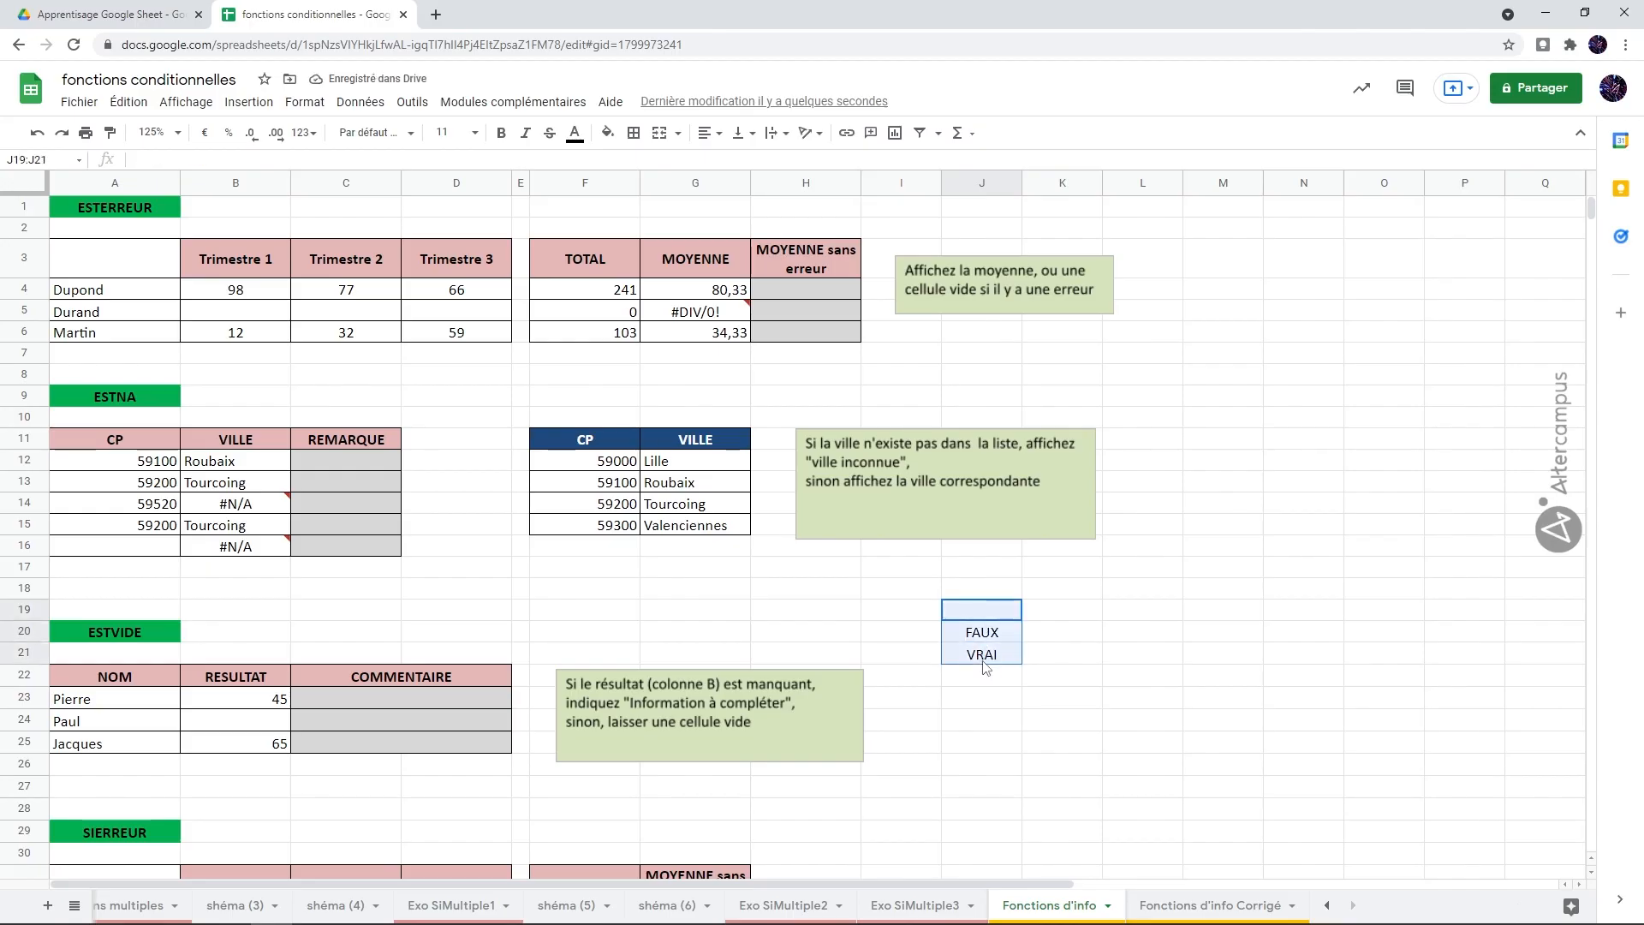
key(Delete)
Step: Inspect the MOYENNE formulas in G4 and G5 and the error details of G5
click(716, 296)
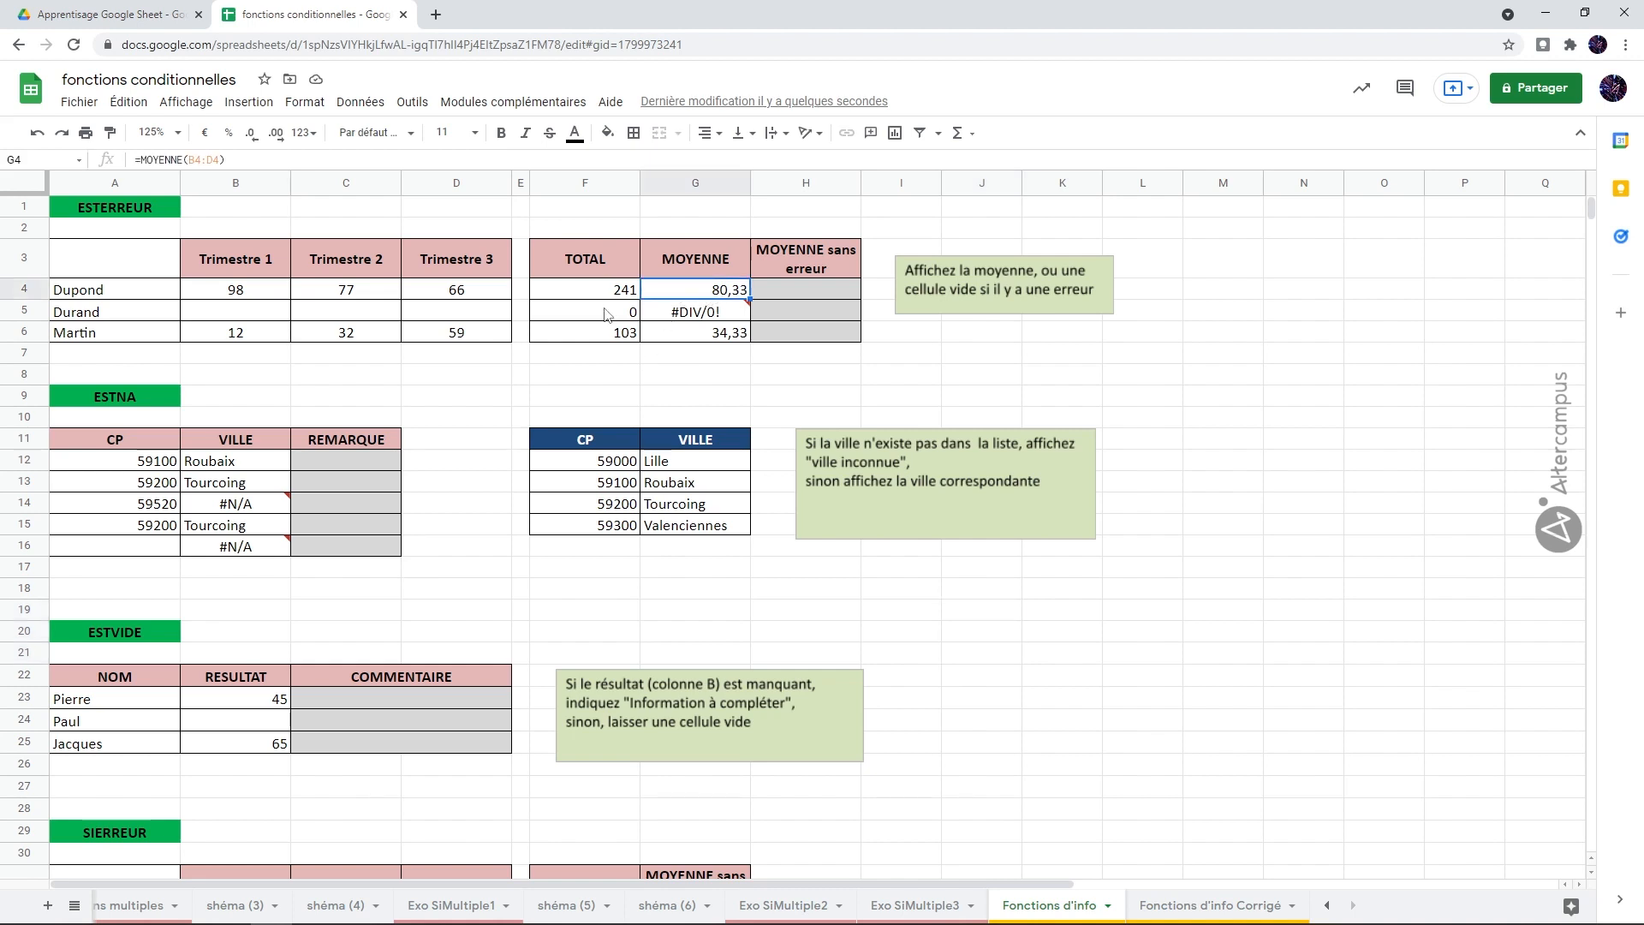
key(Down)
mouse_move(704, 317)
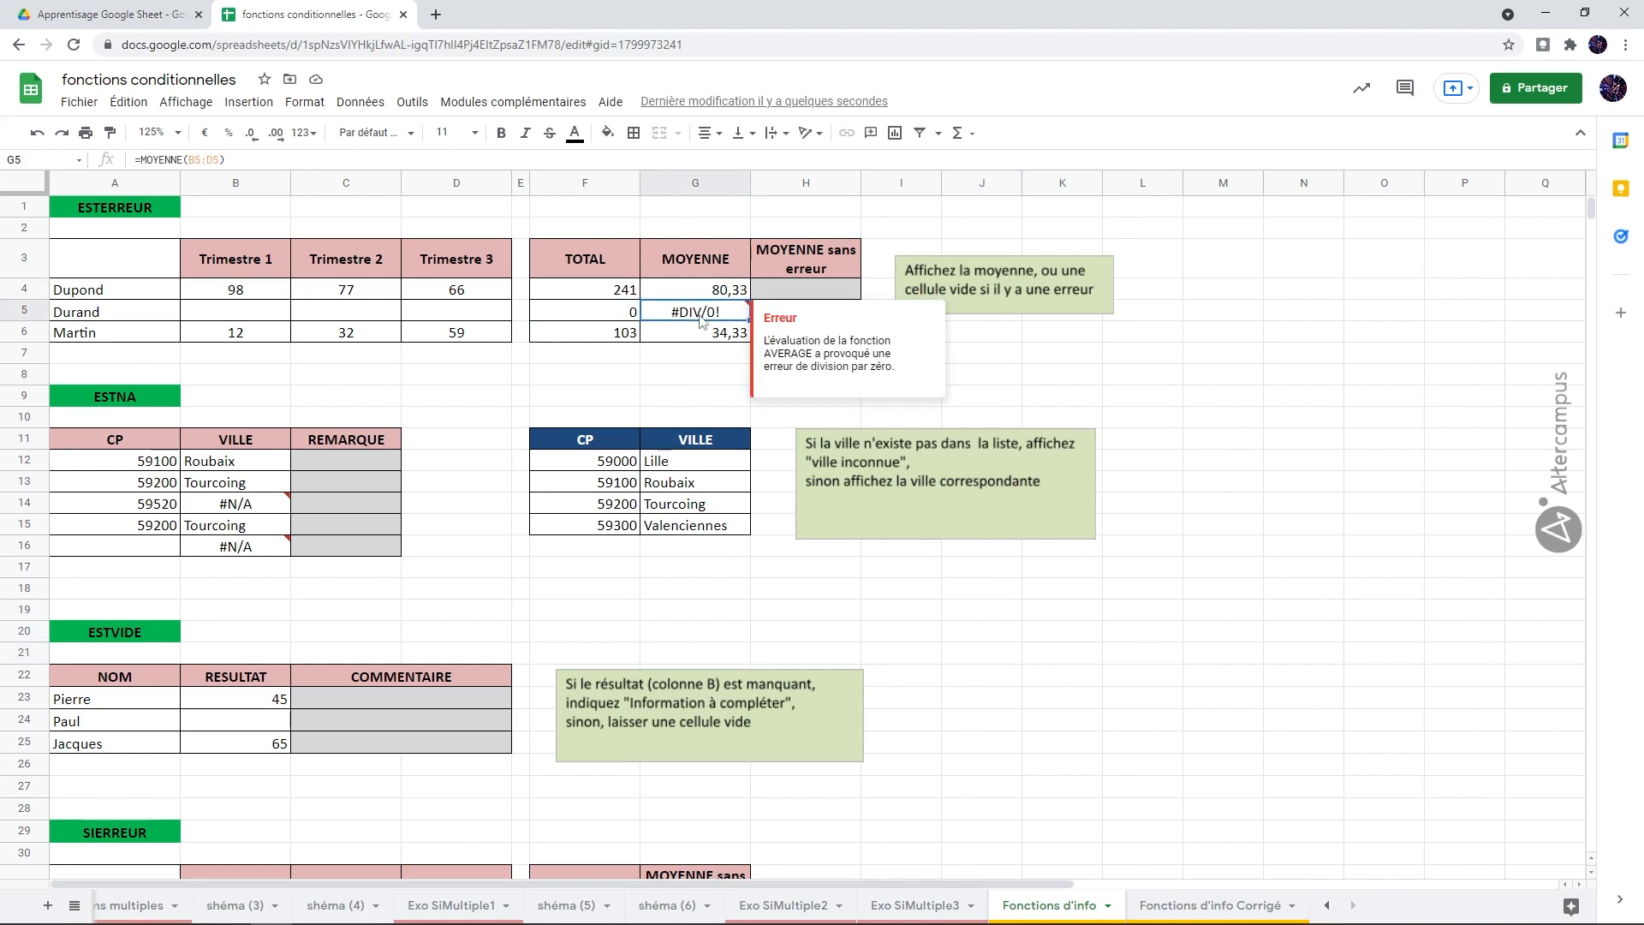
click(1119, 389)
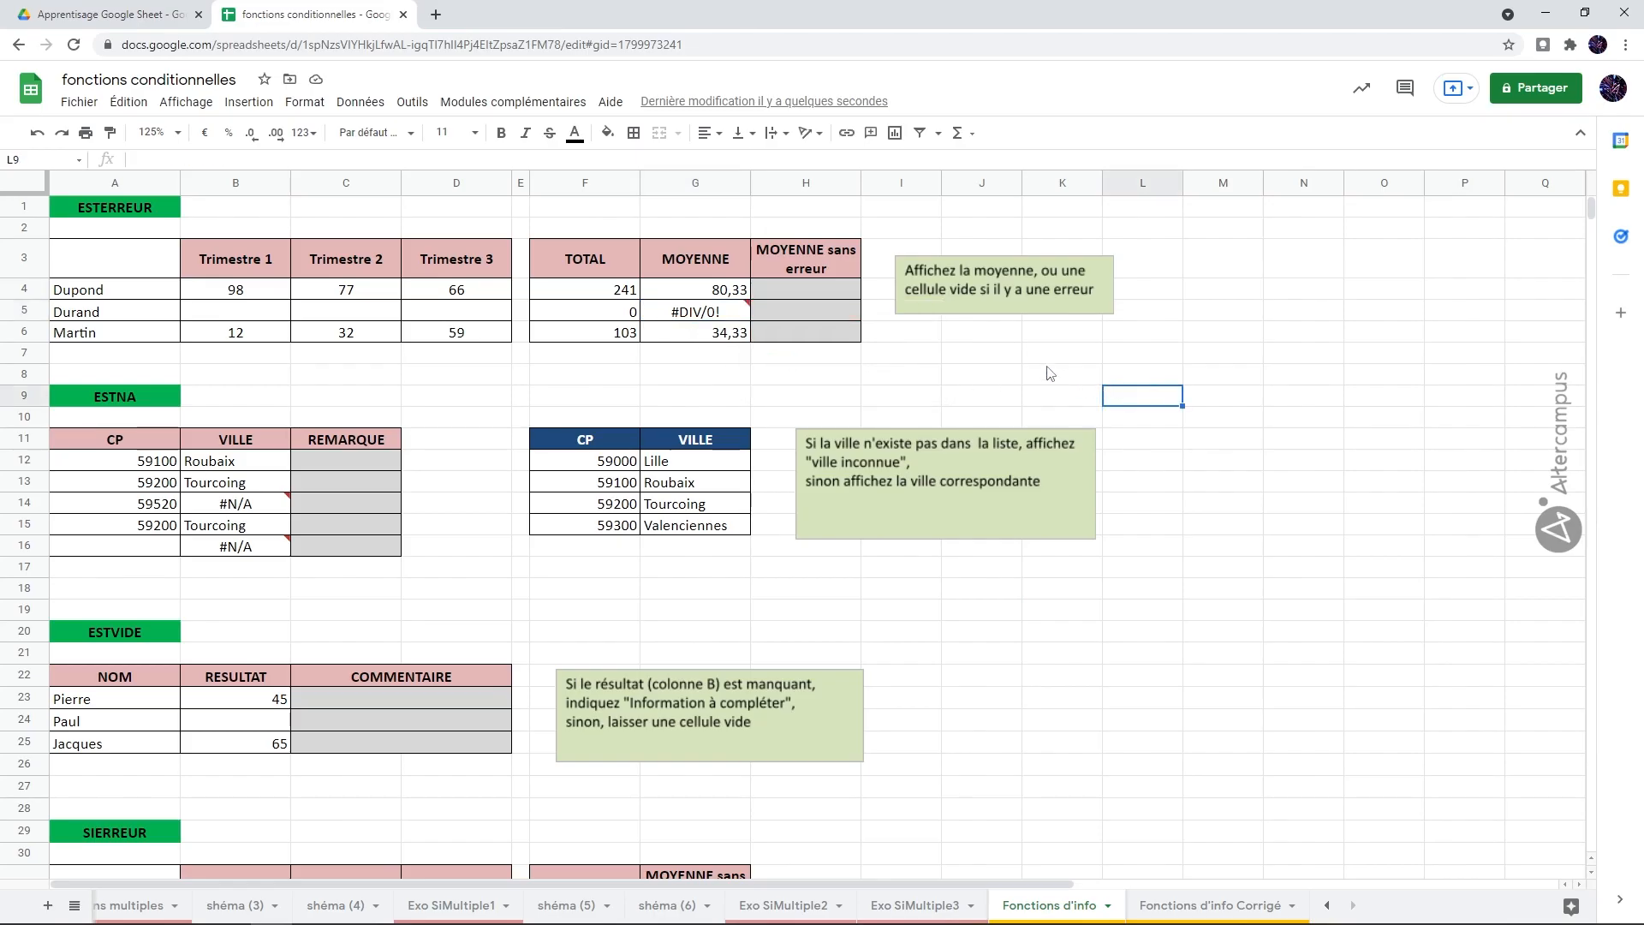
Step: Enter =SI(ESTERREUR(G4);"";G4) in H4 to show the average, or an empty cell on error
click(820, 293)
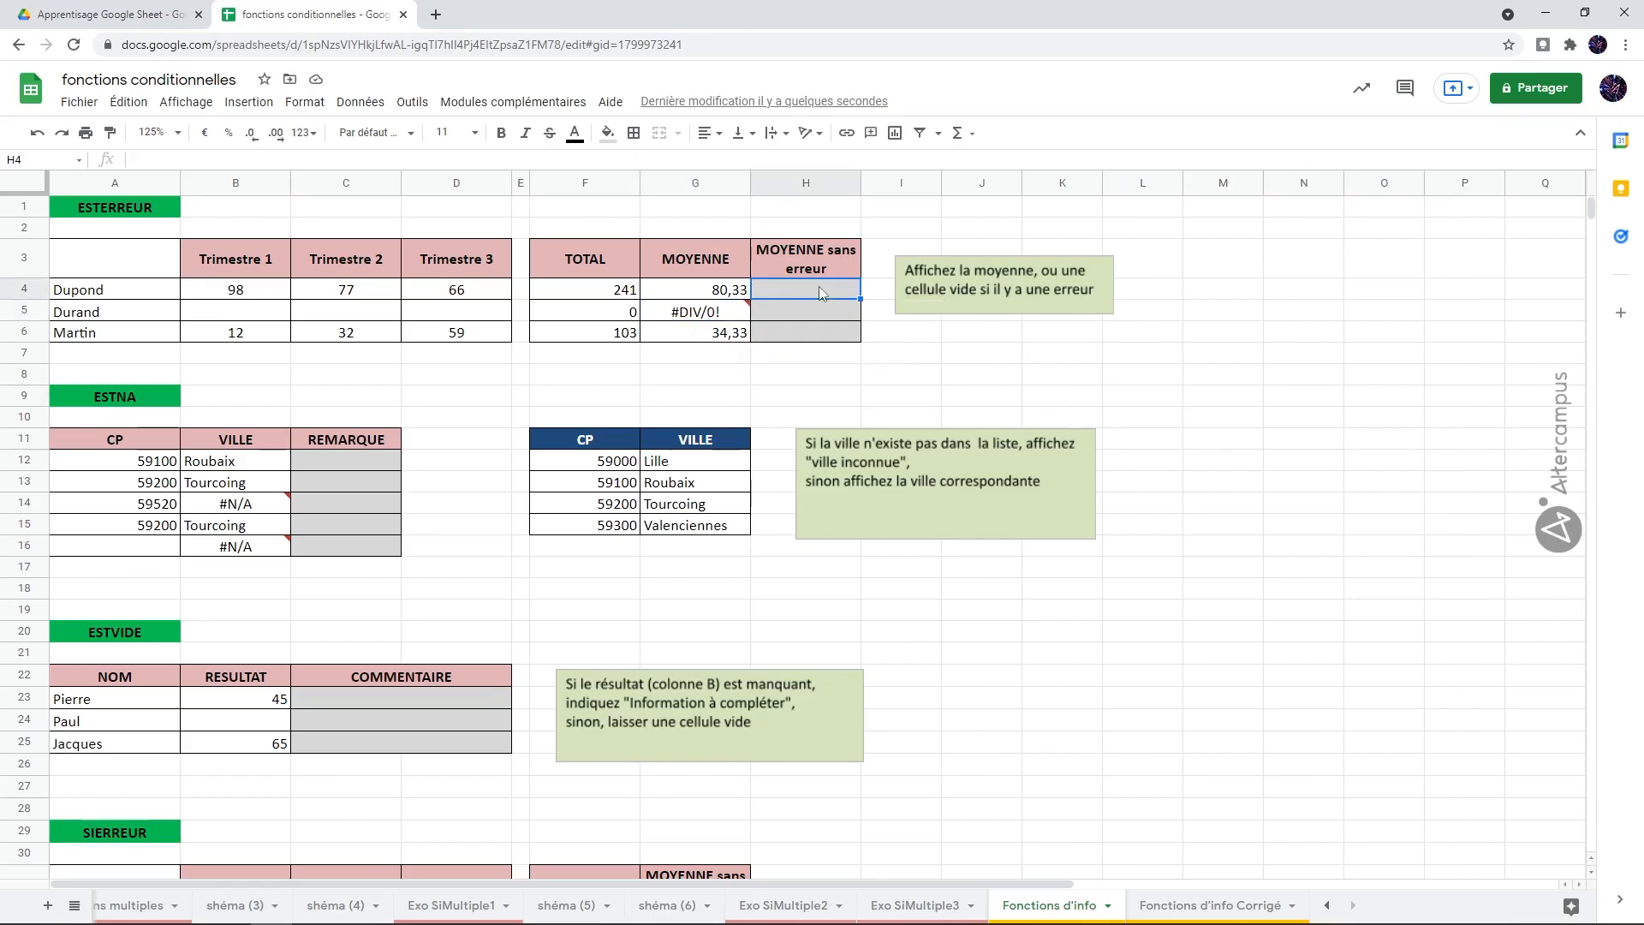
text(=si)
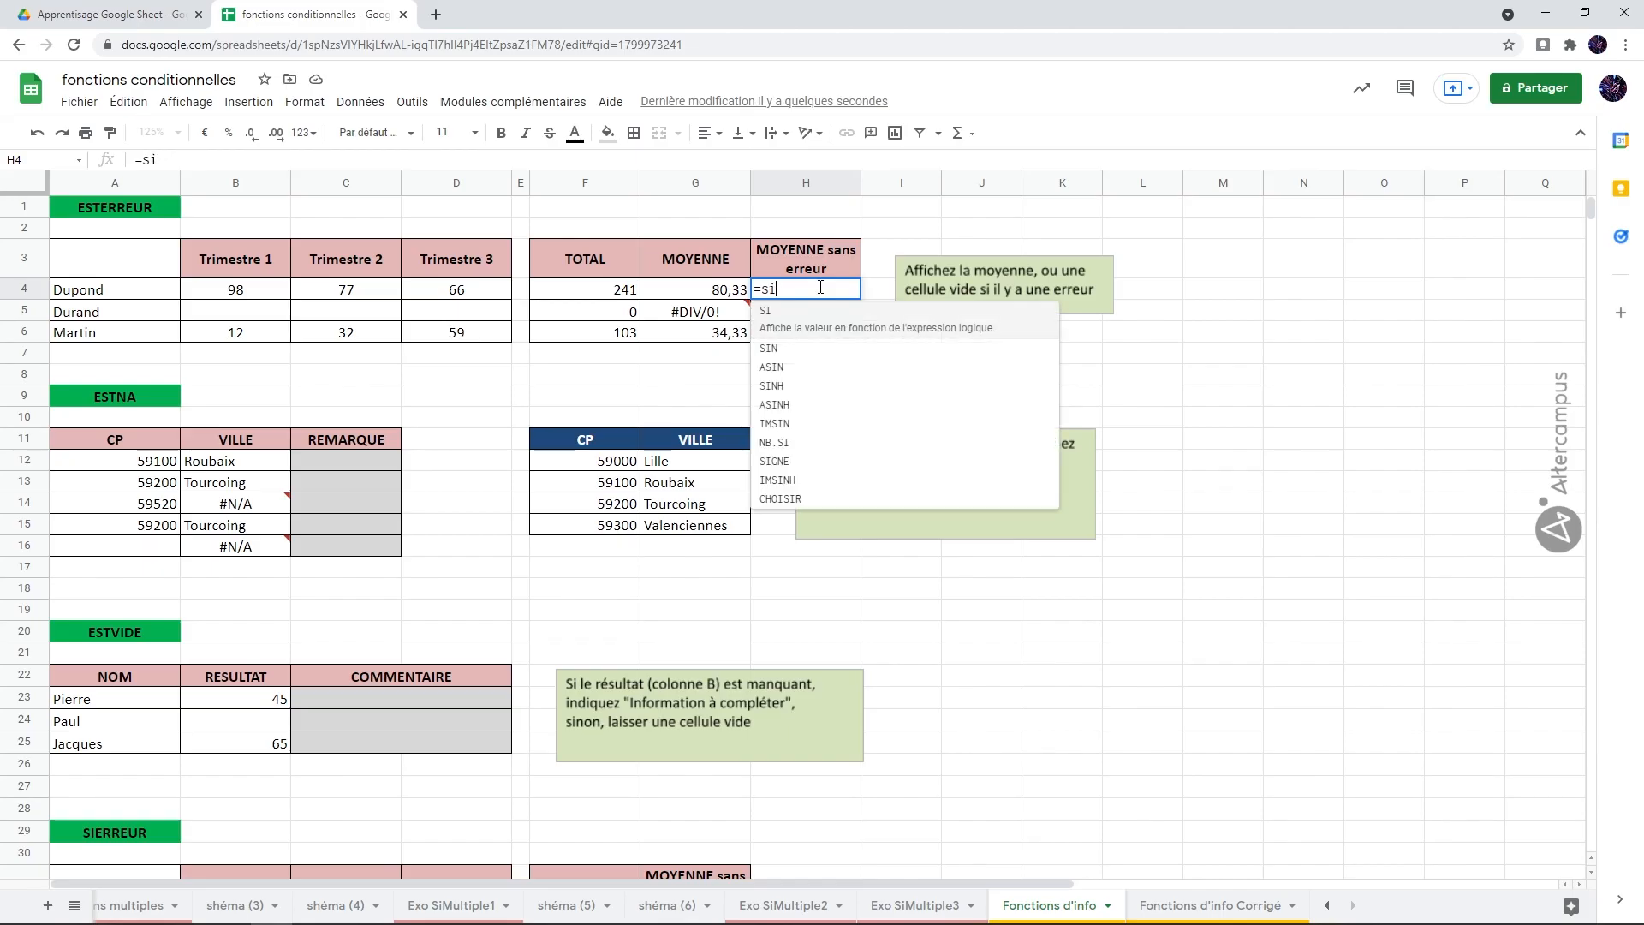
text((esterreur()
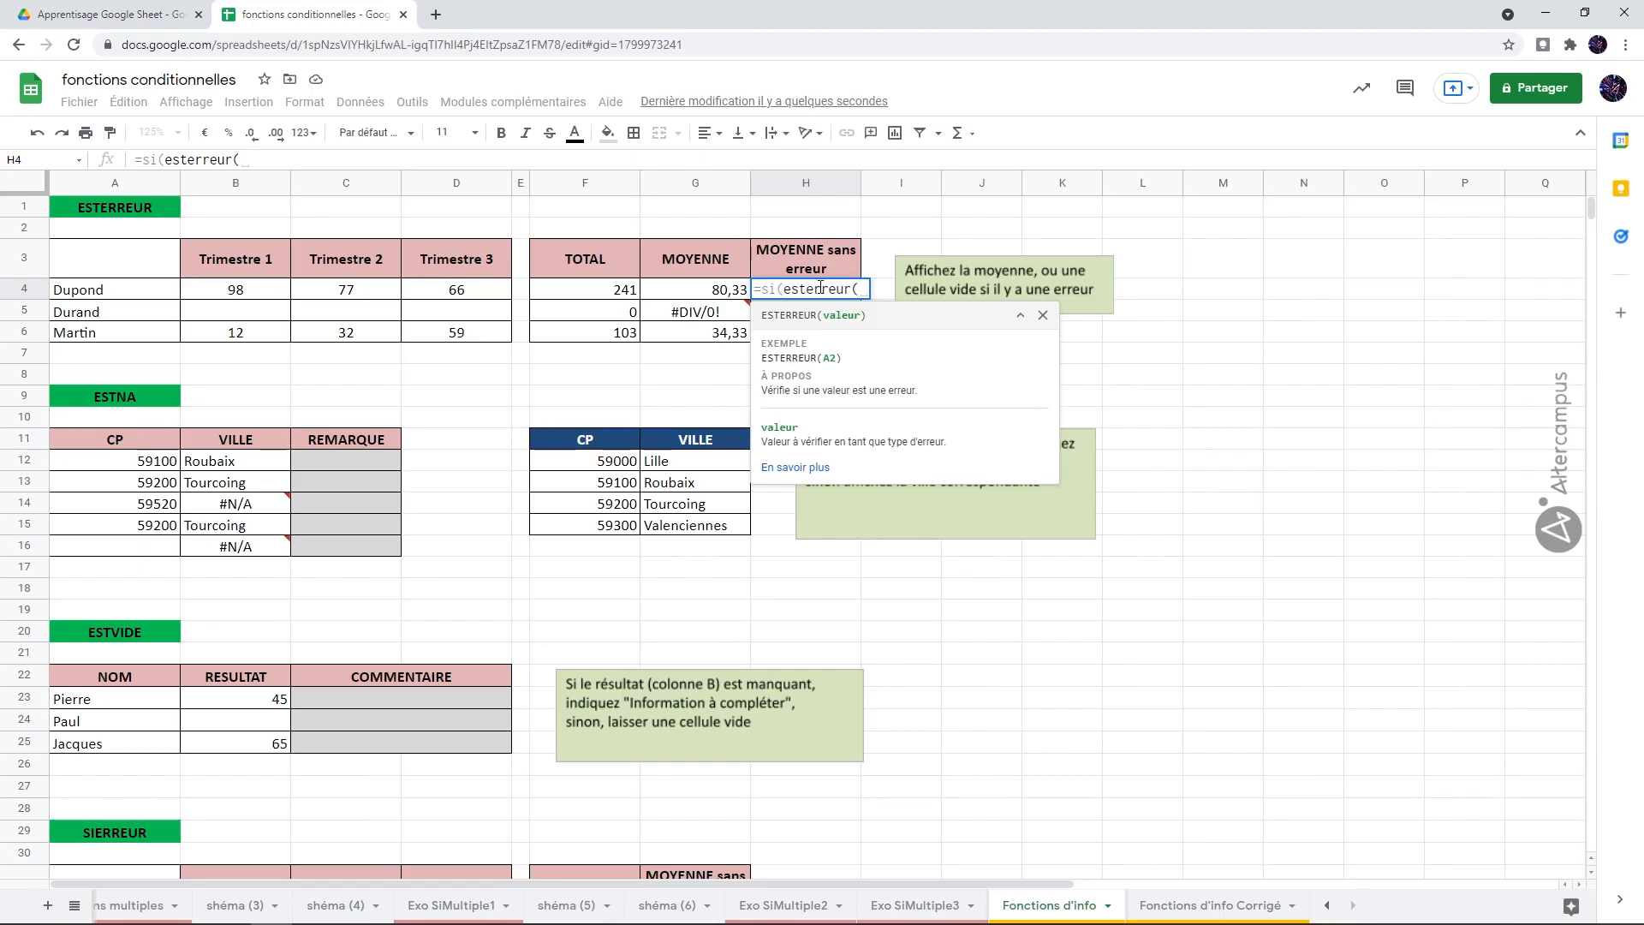
click(710, 295)
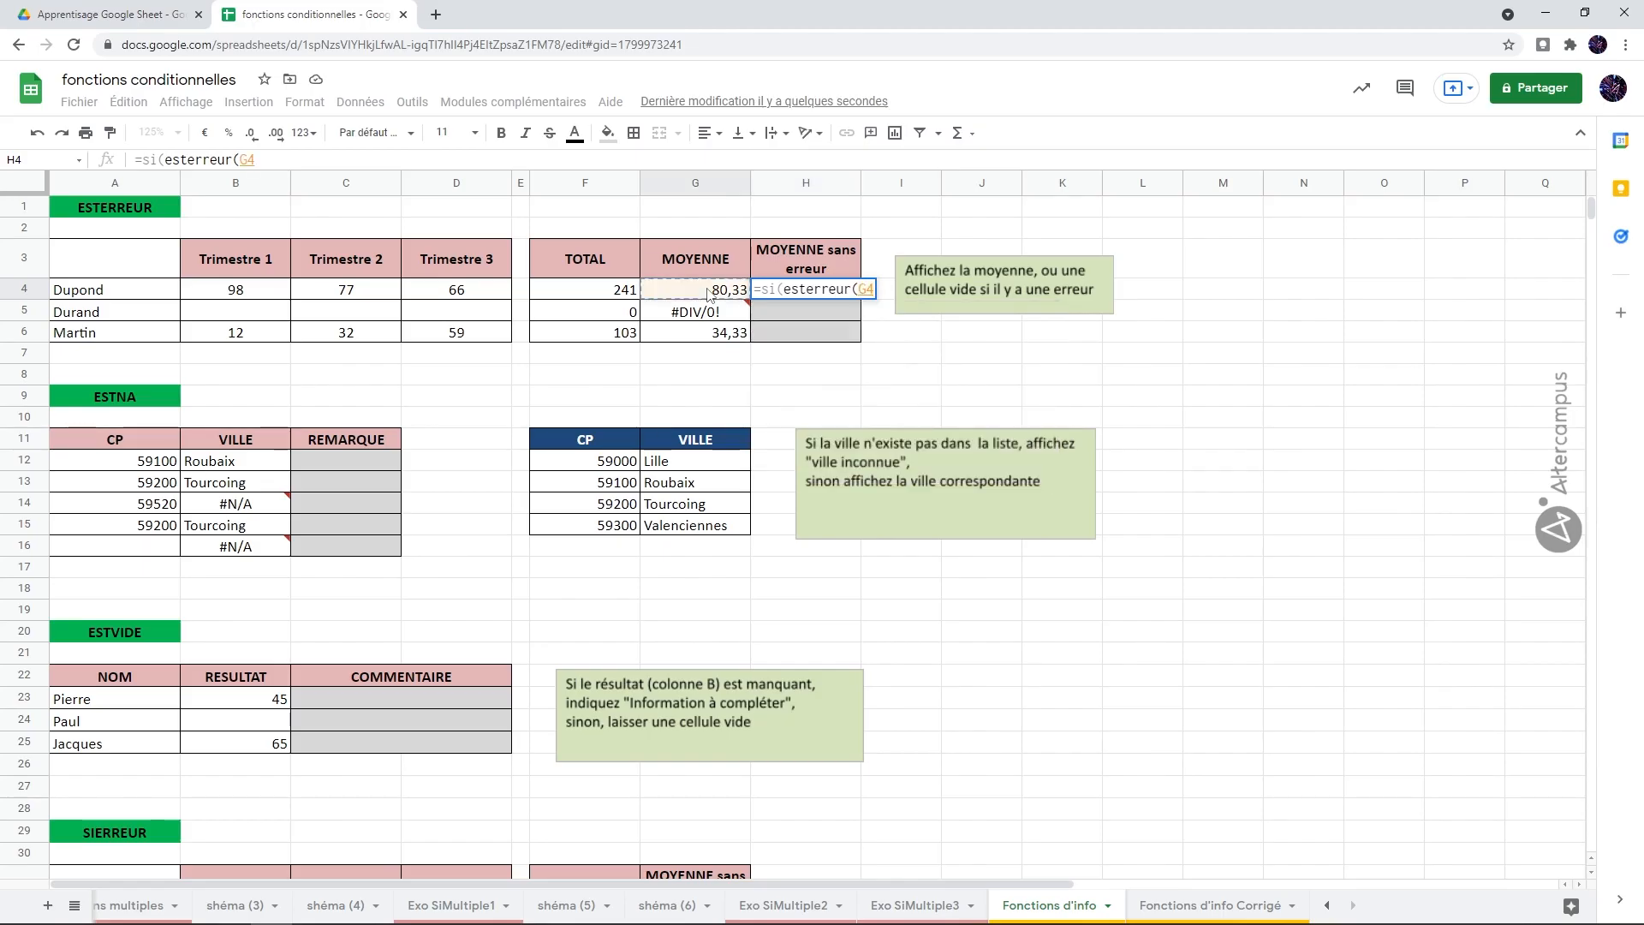
text())
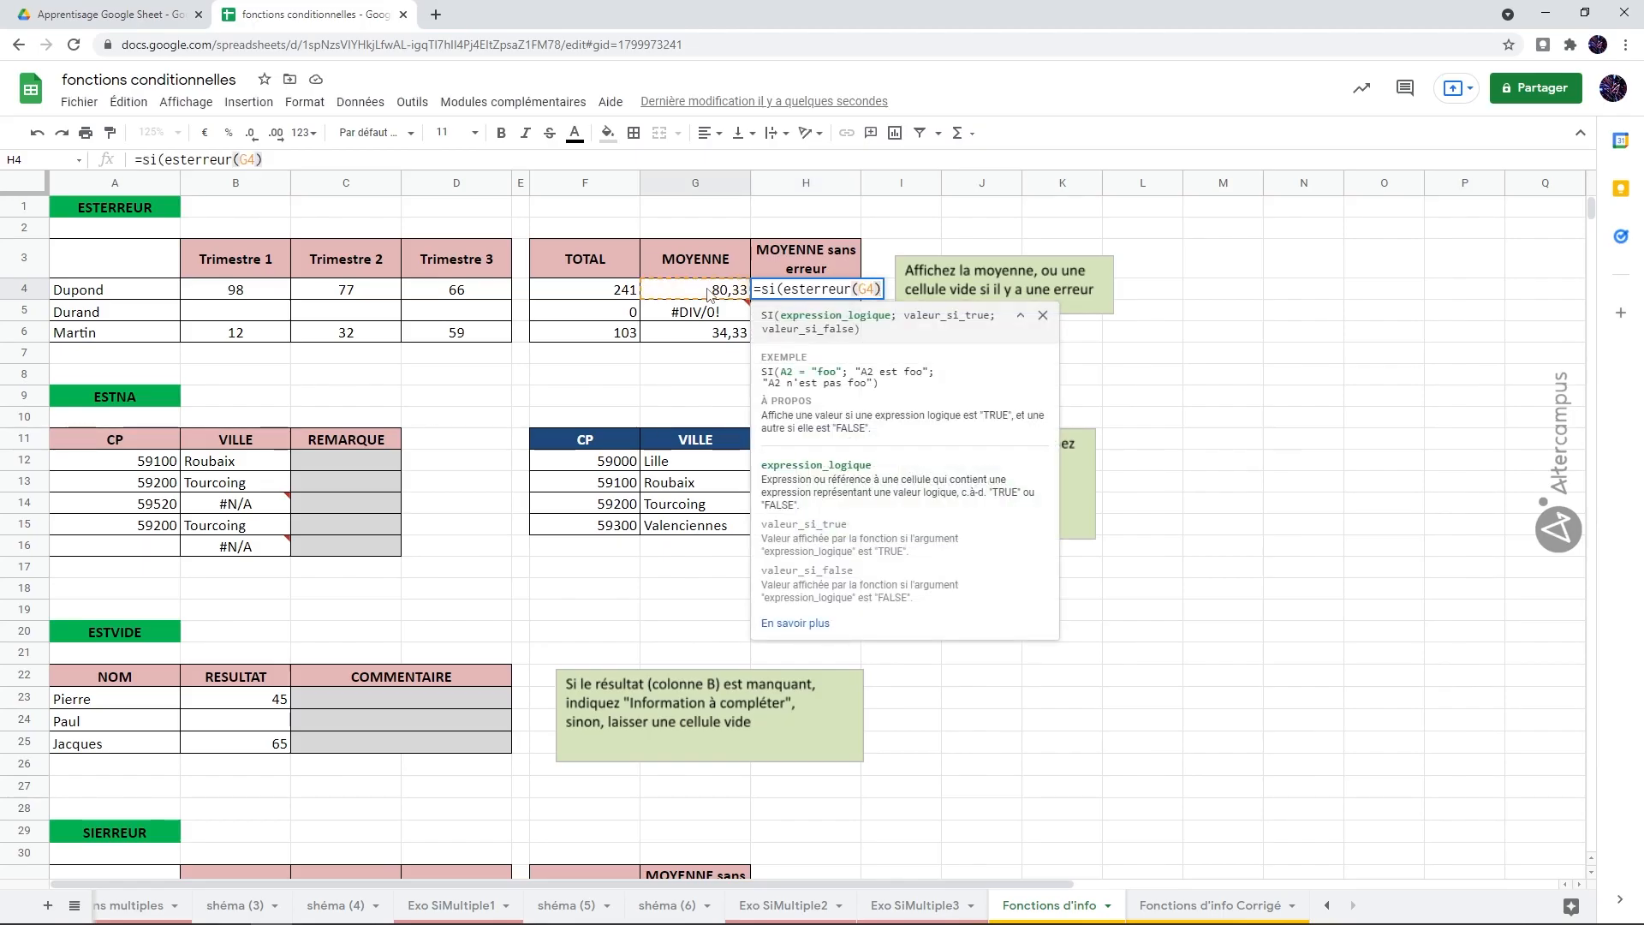
text(;)
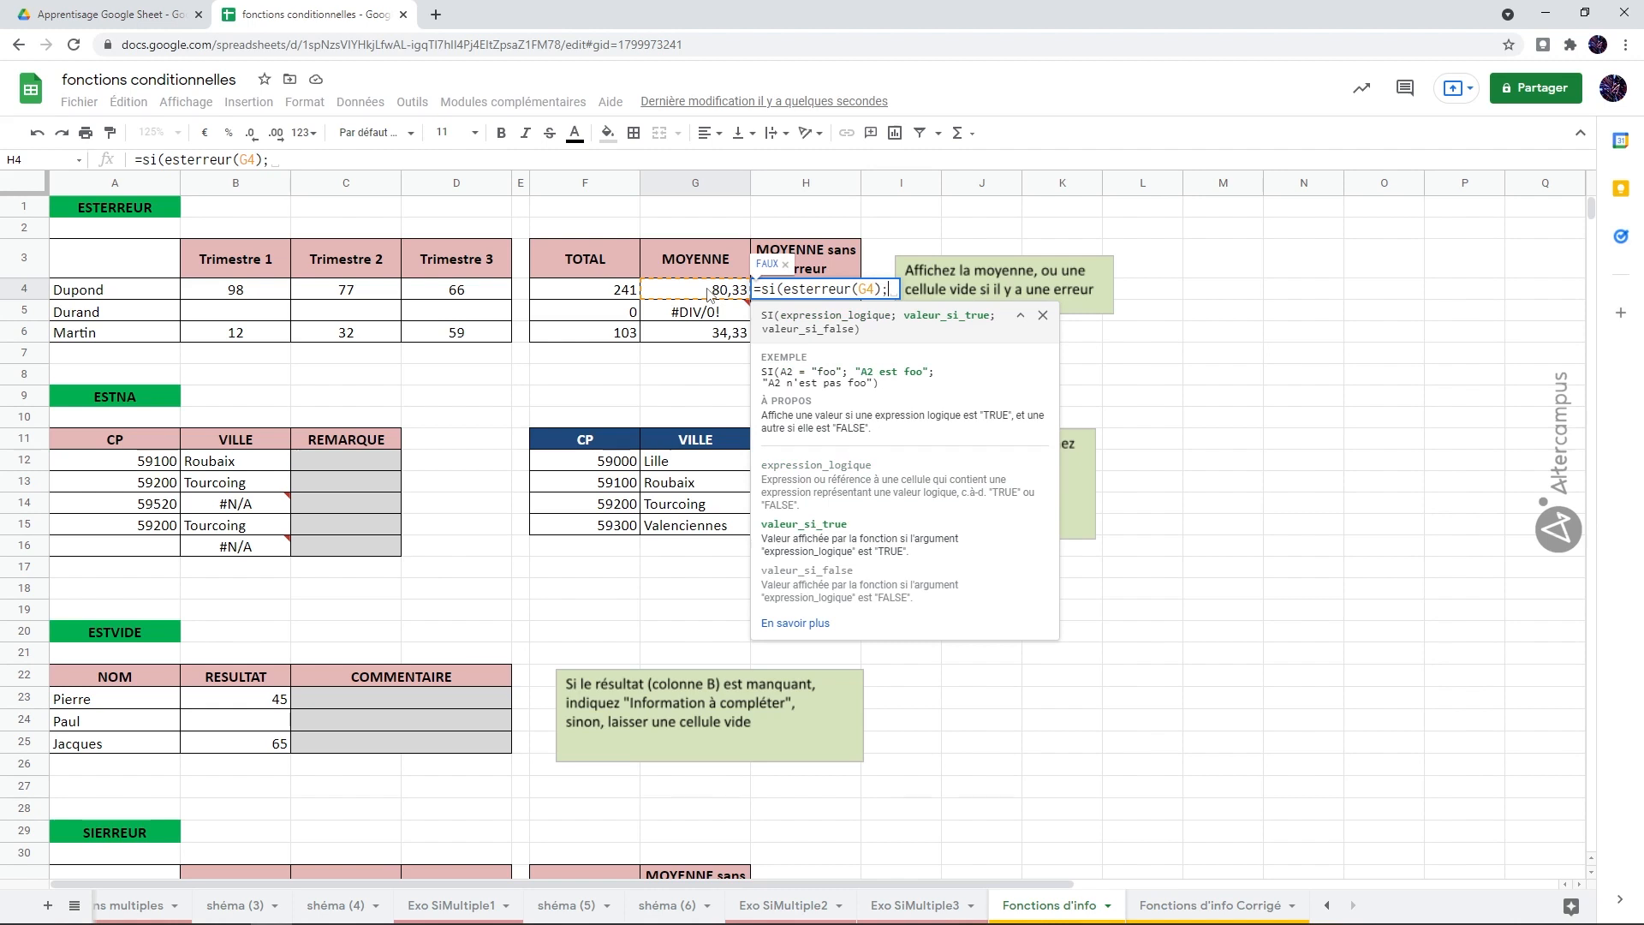
text("")
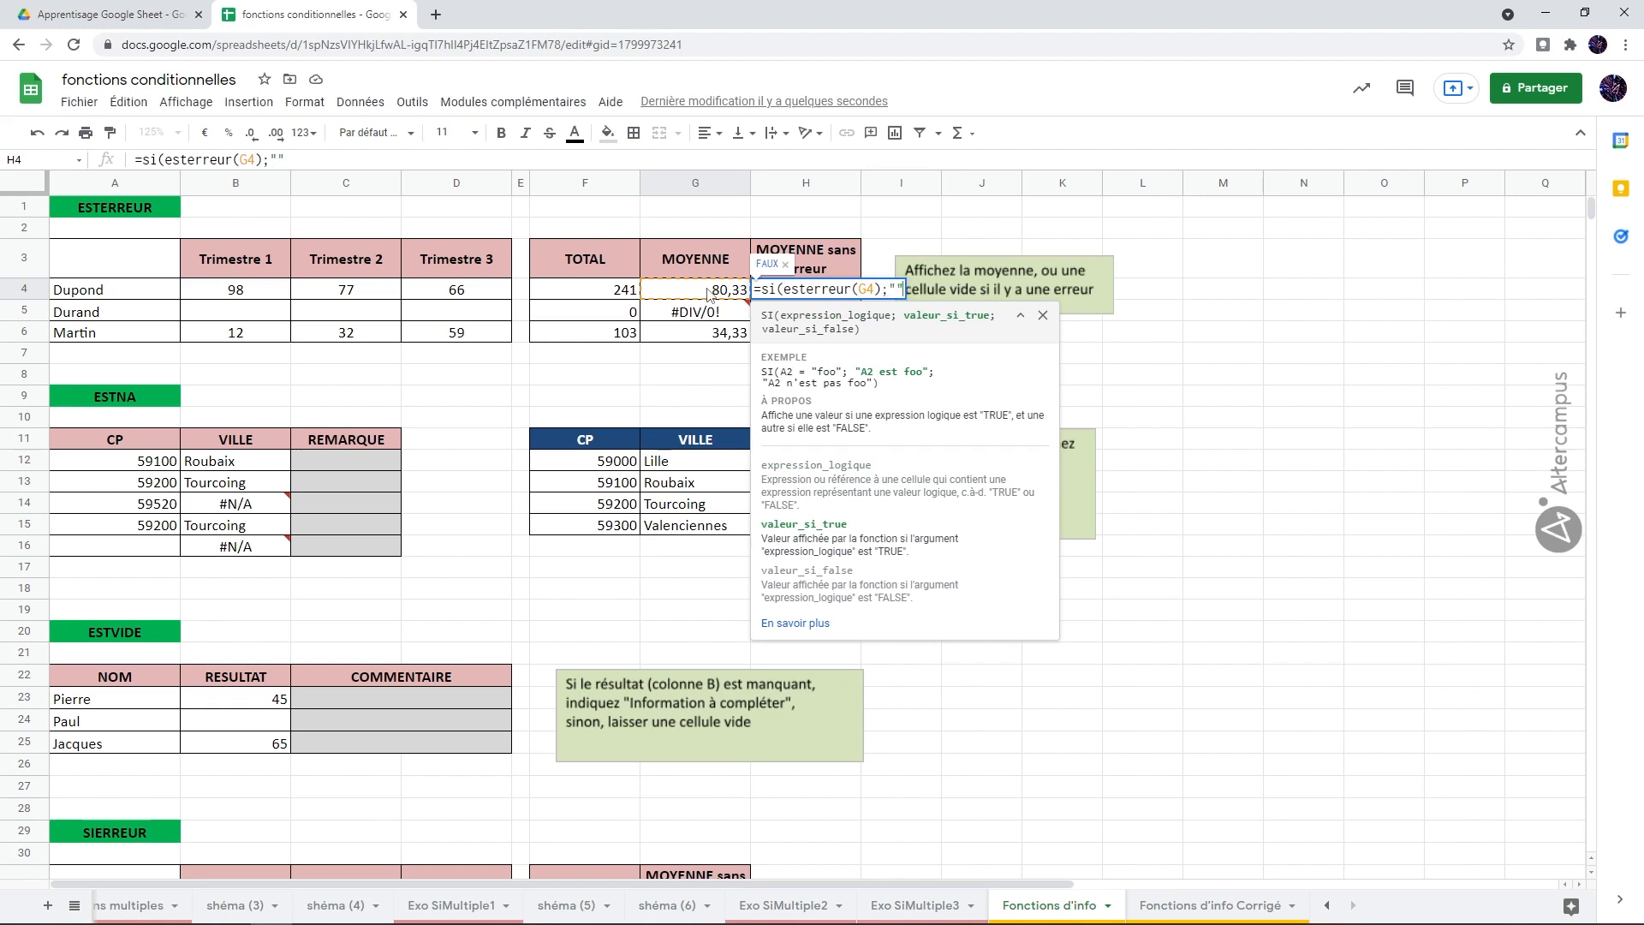
text(;)
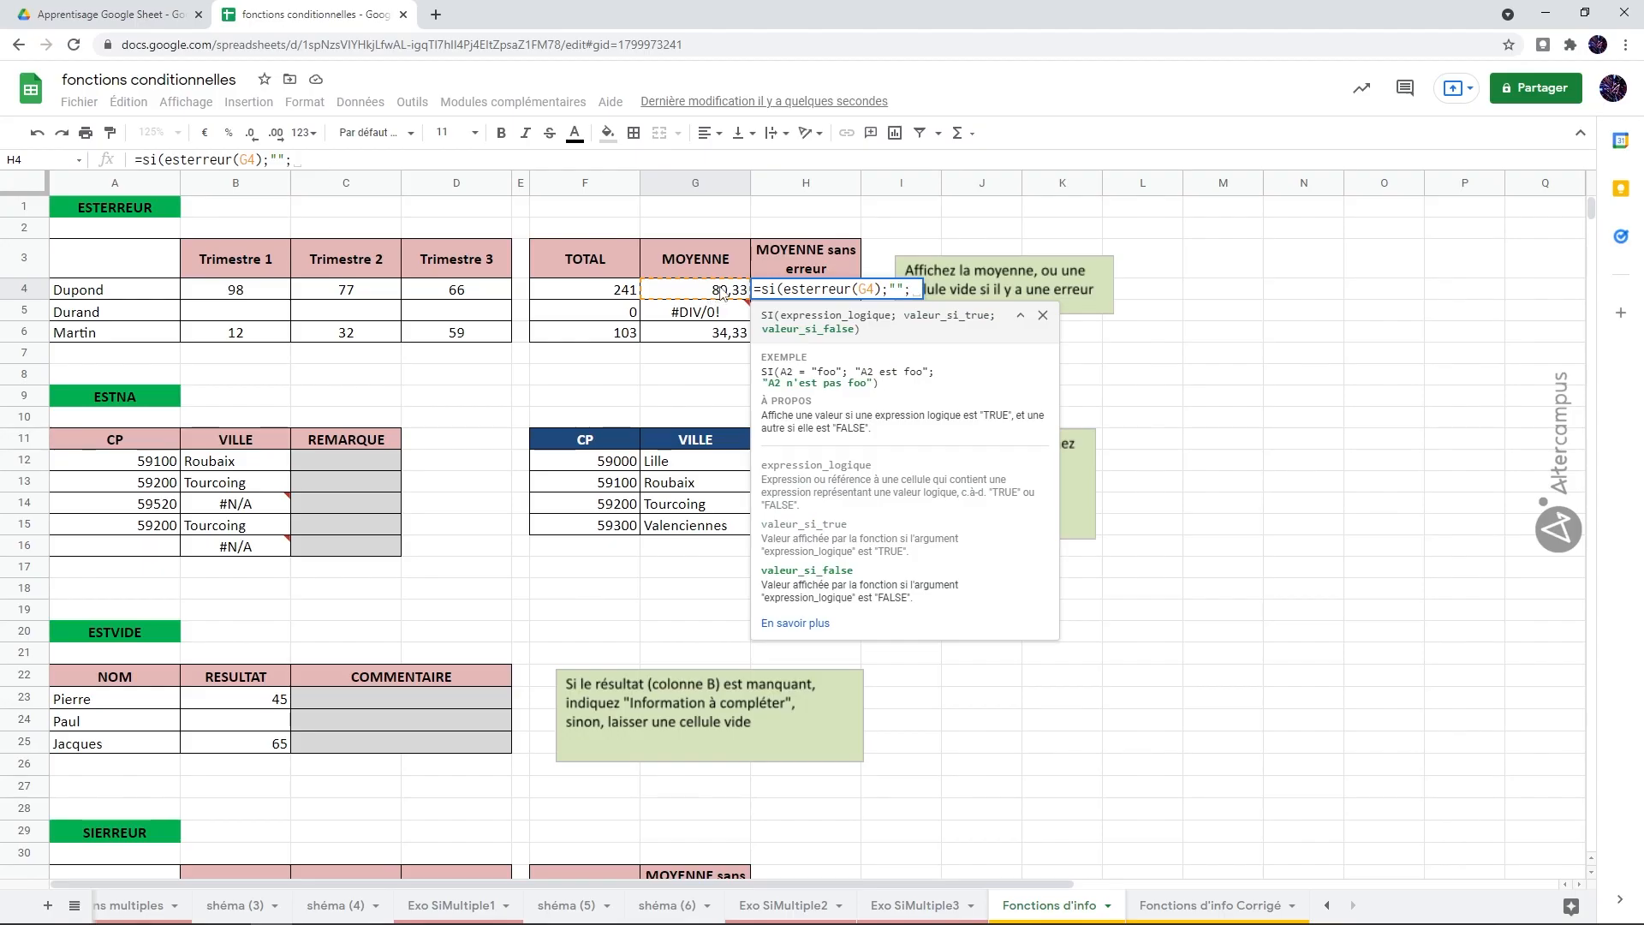
click(722, 292)
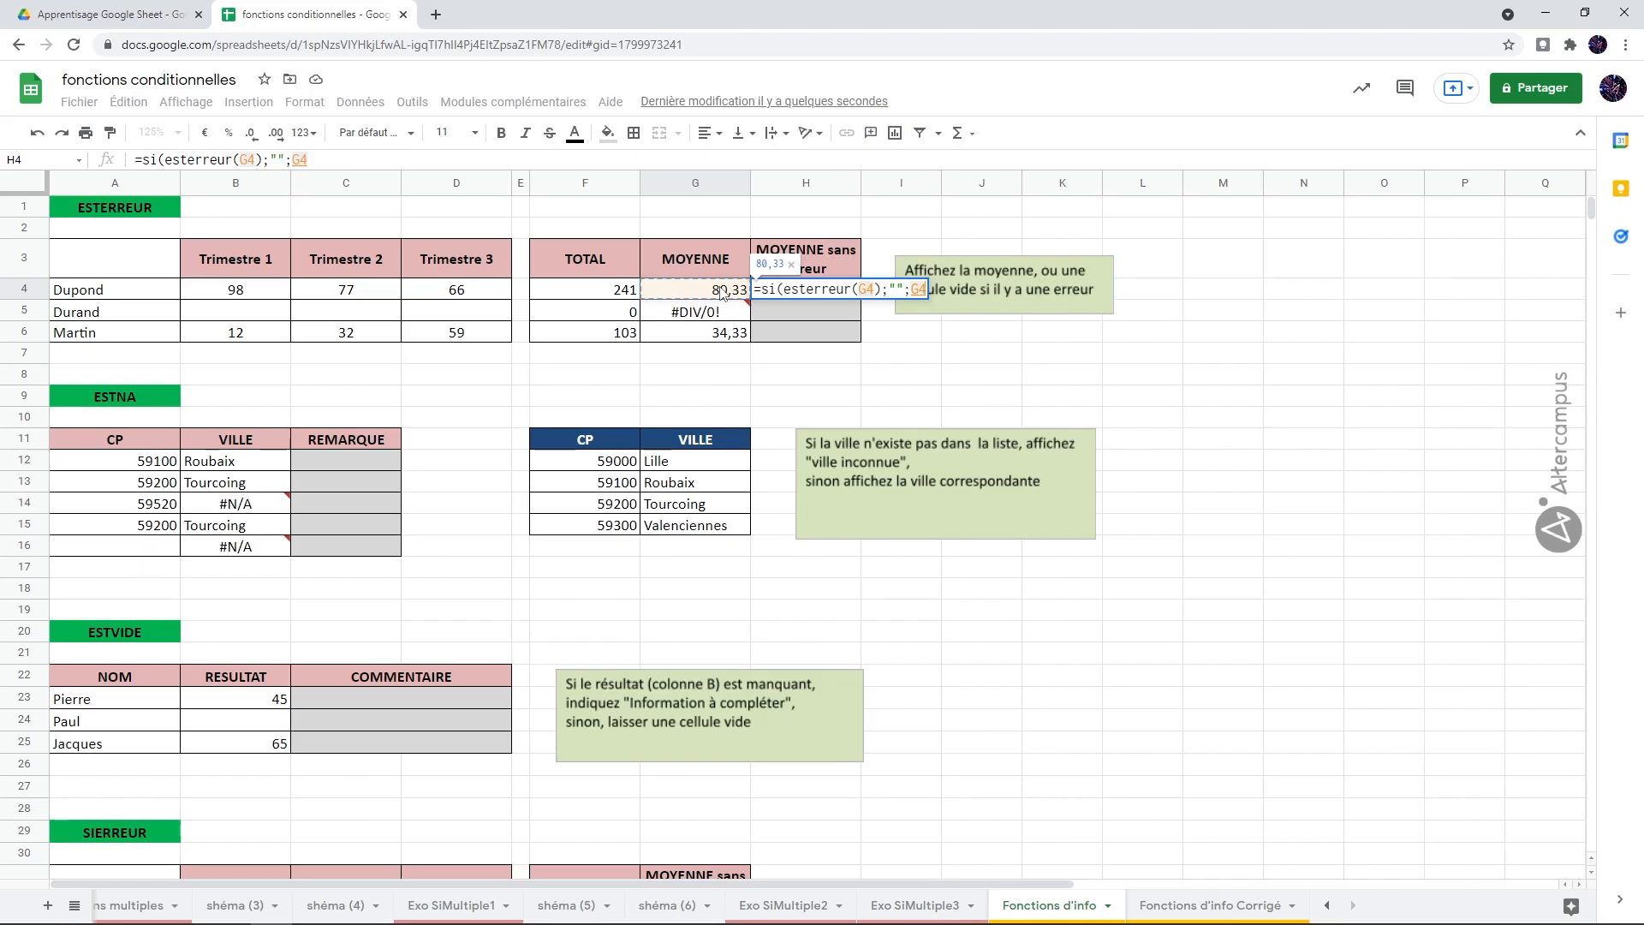
text())
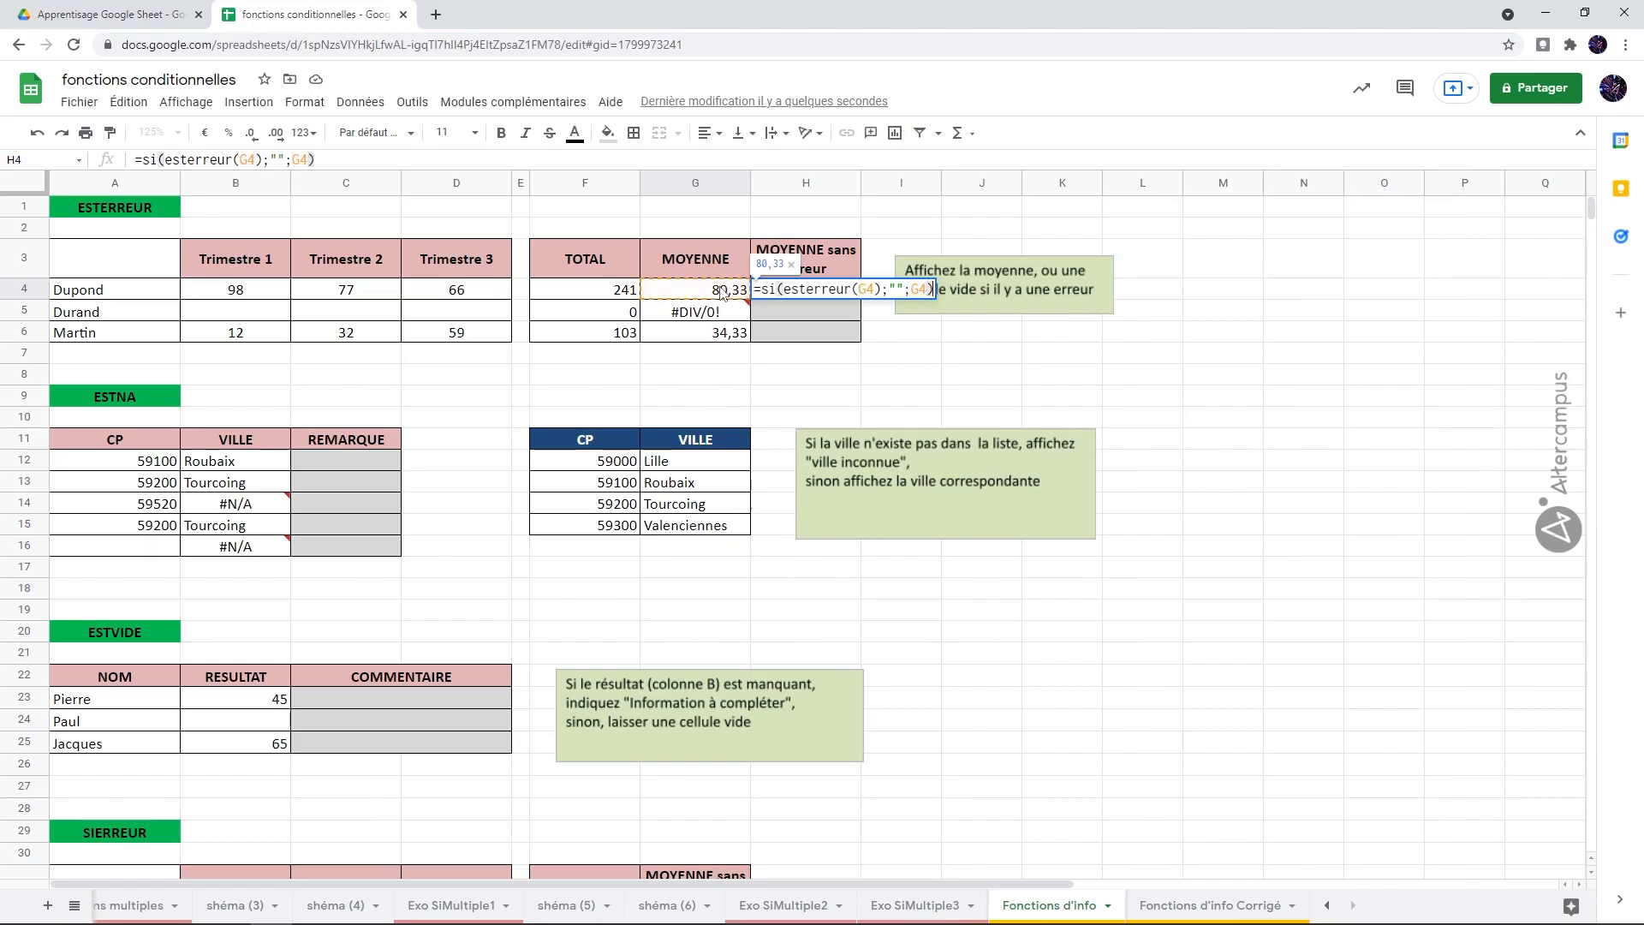
key(Return)
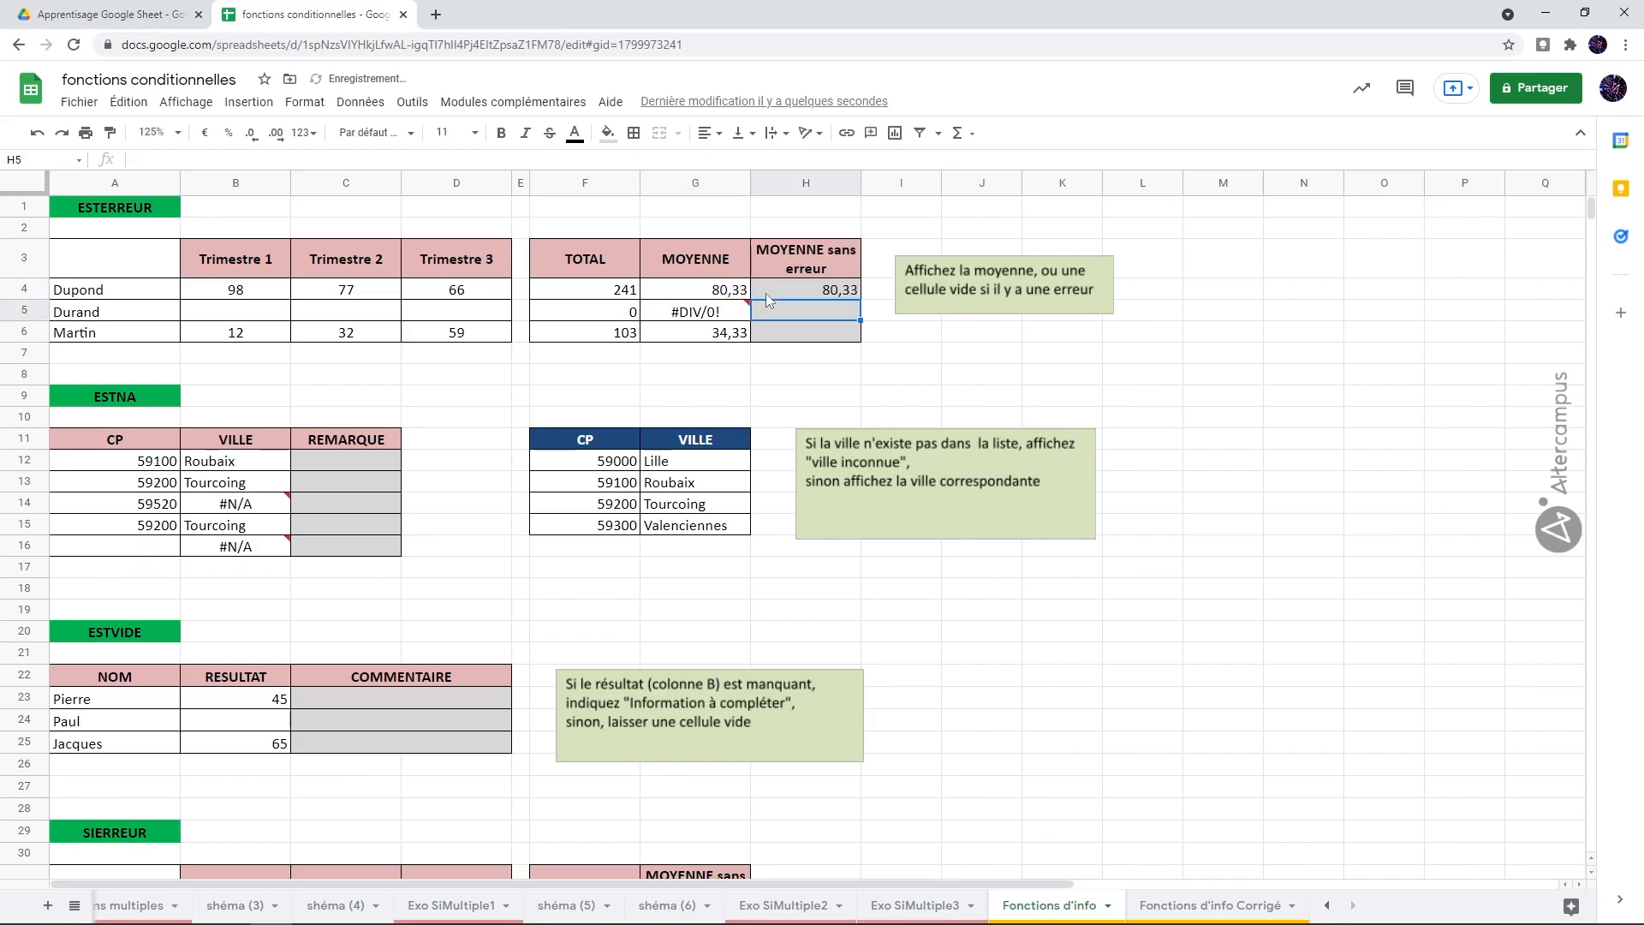
Step: Copy the H4 formula down to H6 and check the copies against the averages in column G
click(805, 288)
drag(859, 299, 848, 334)
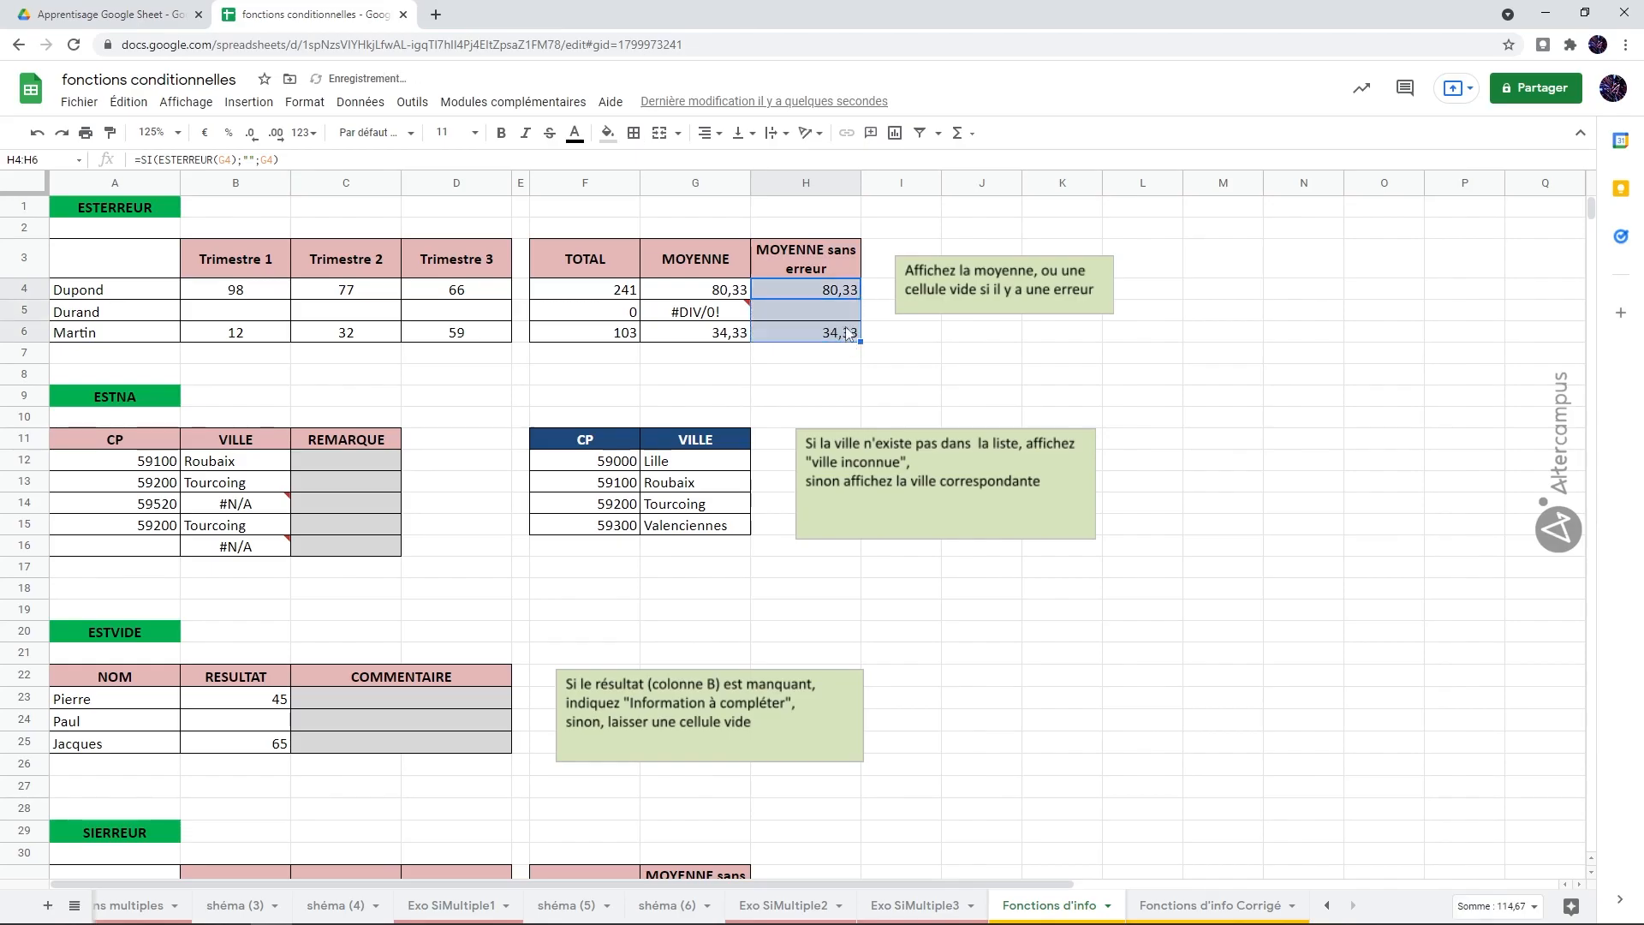
click(841, 334)
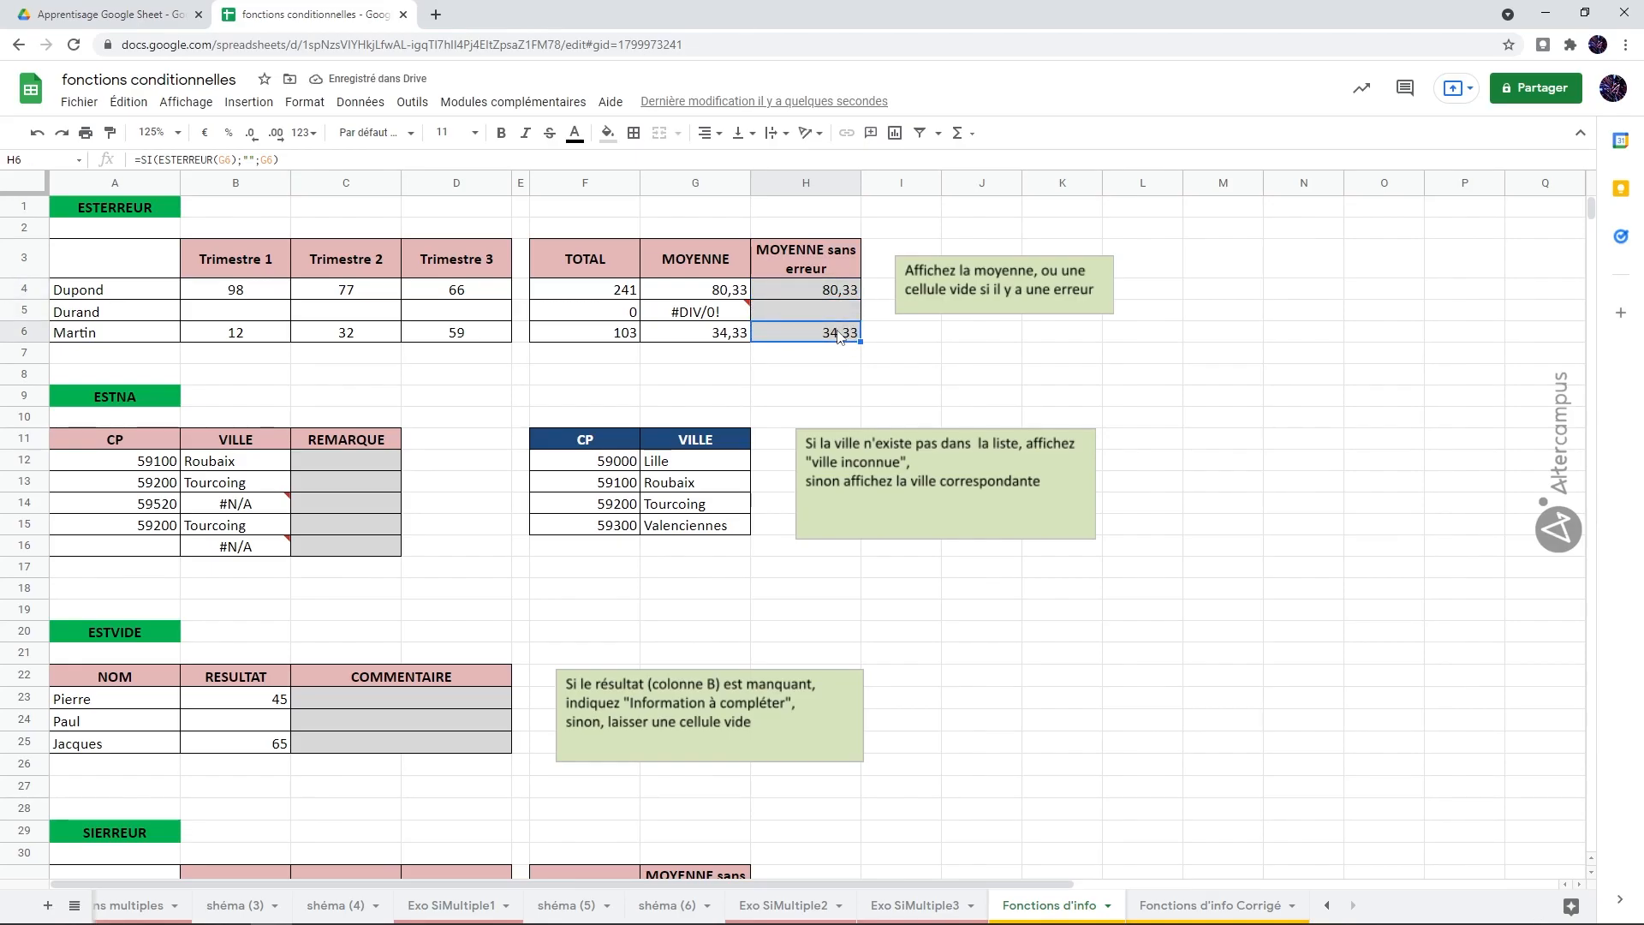
click(741, 313)
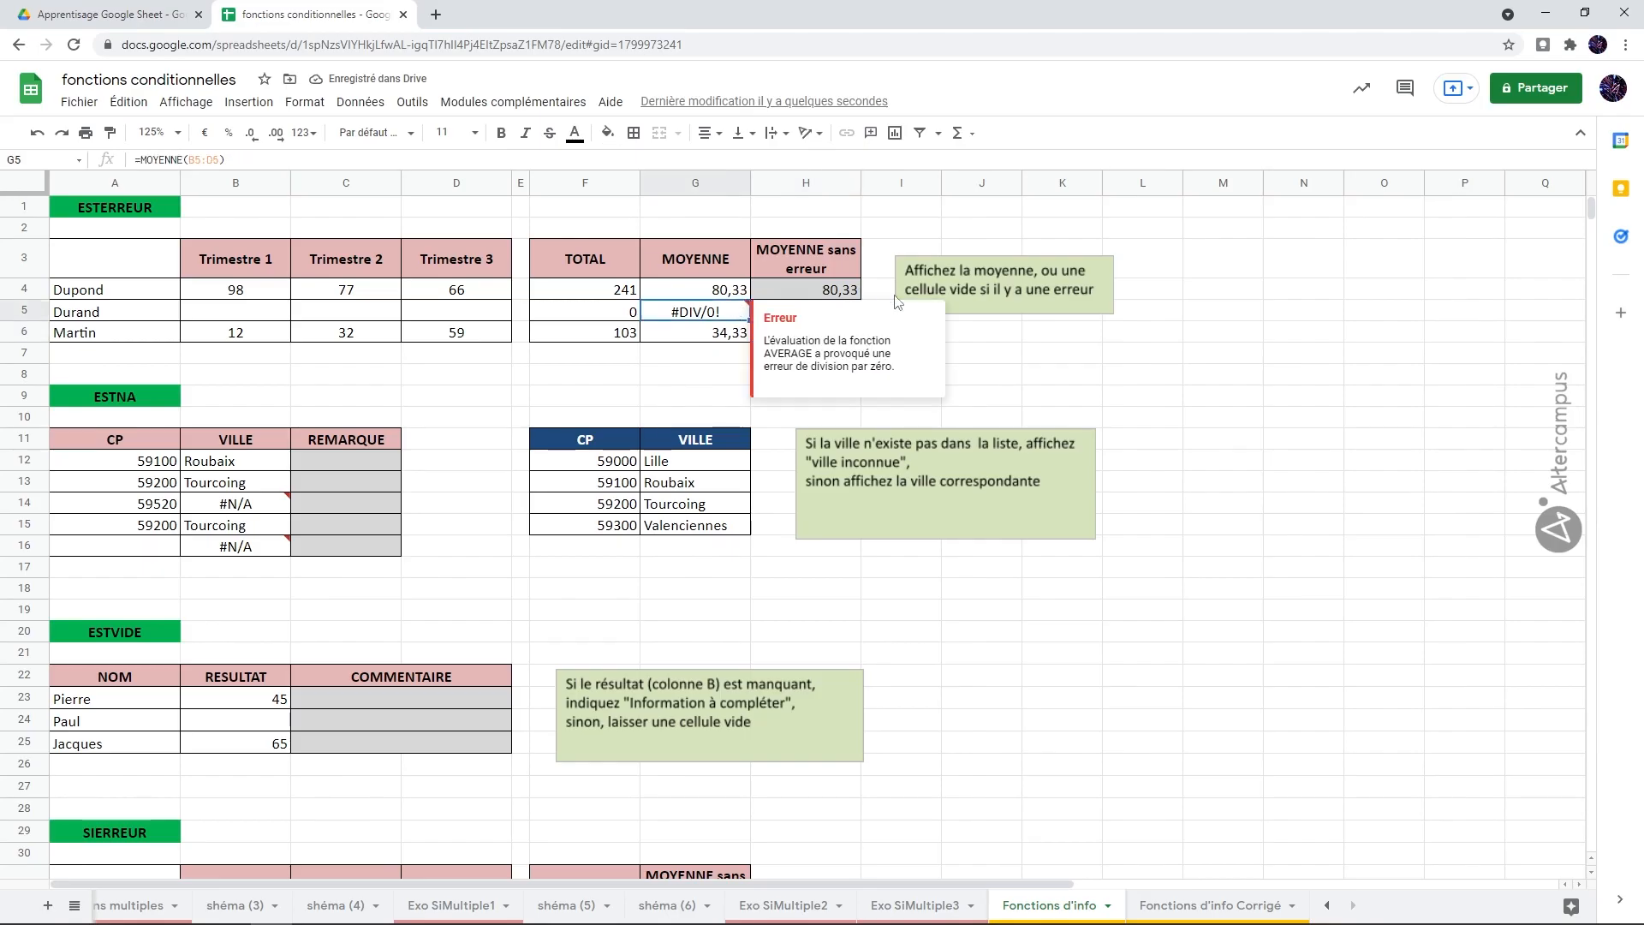
click(1144, 399)
click(847, 312)
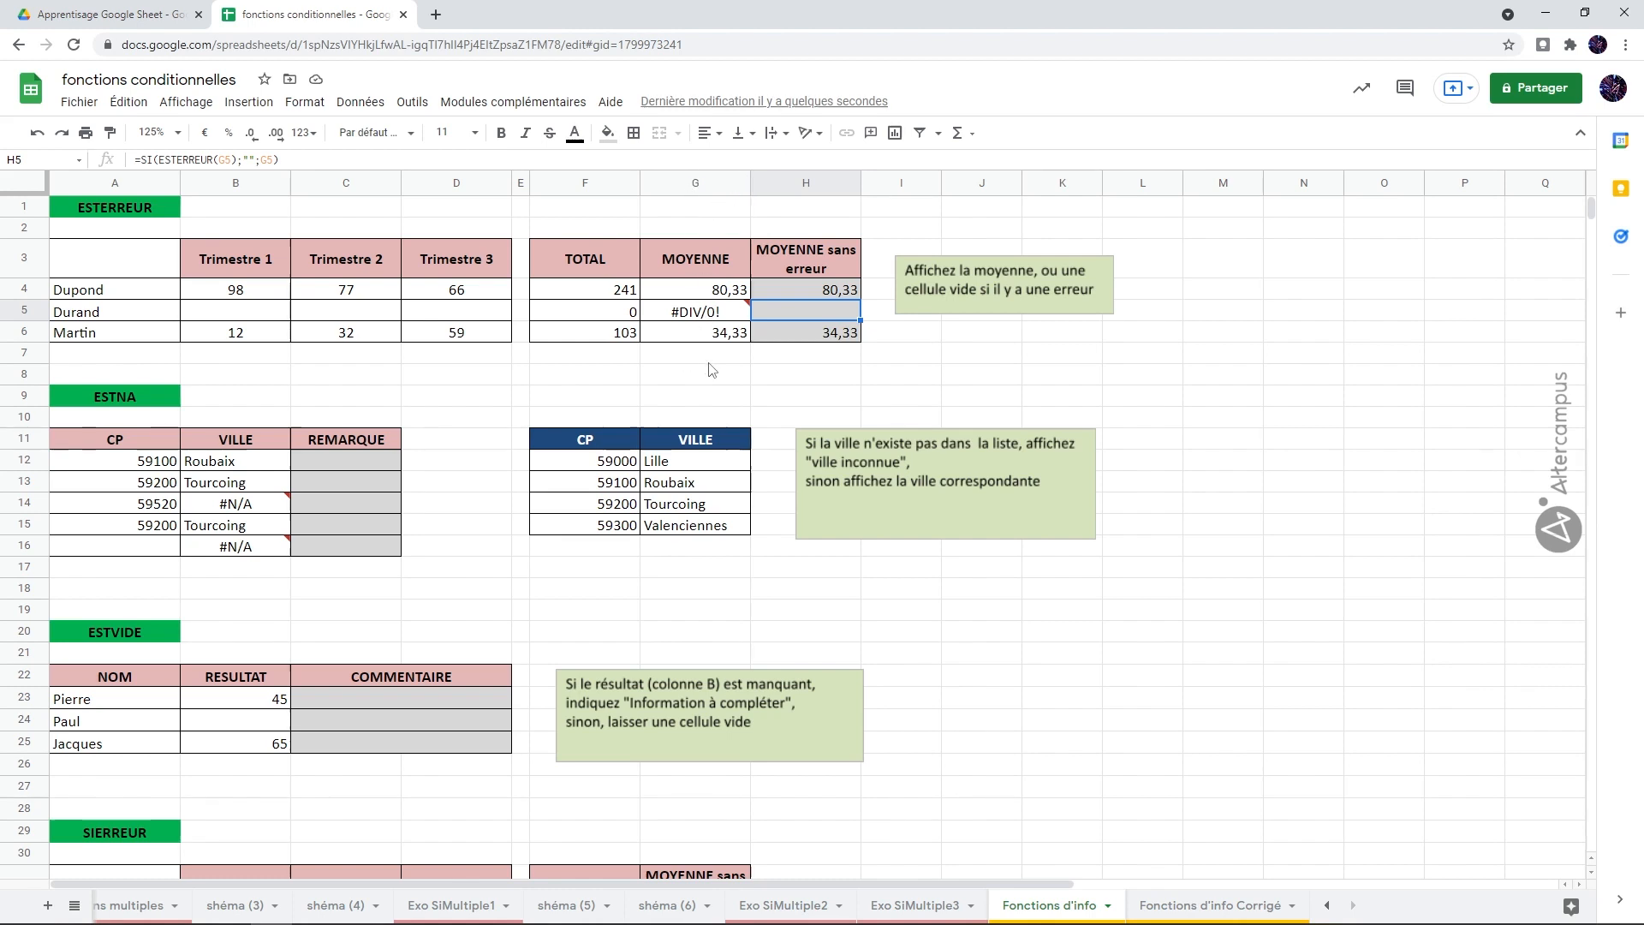
scroll(709, 370, down, 5)
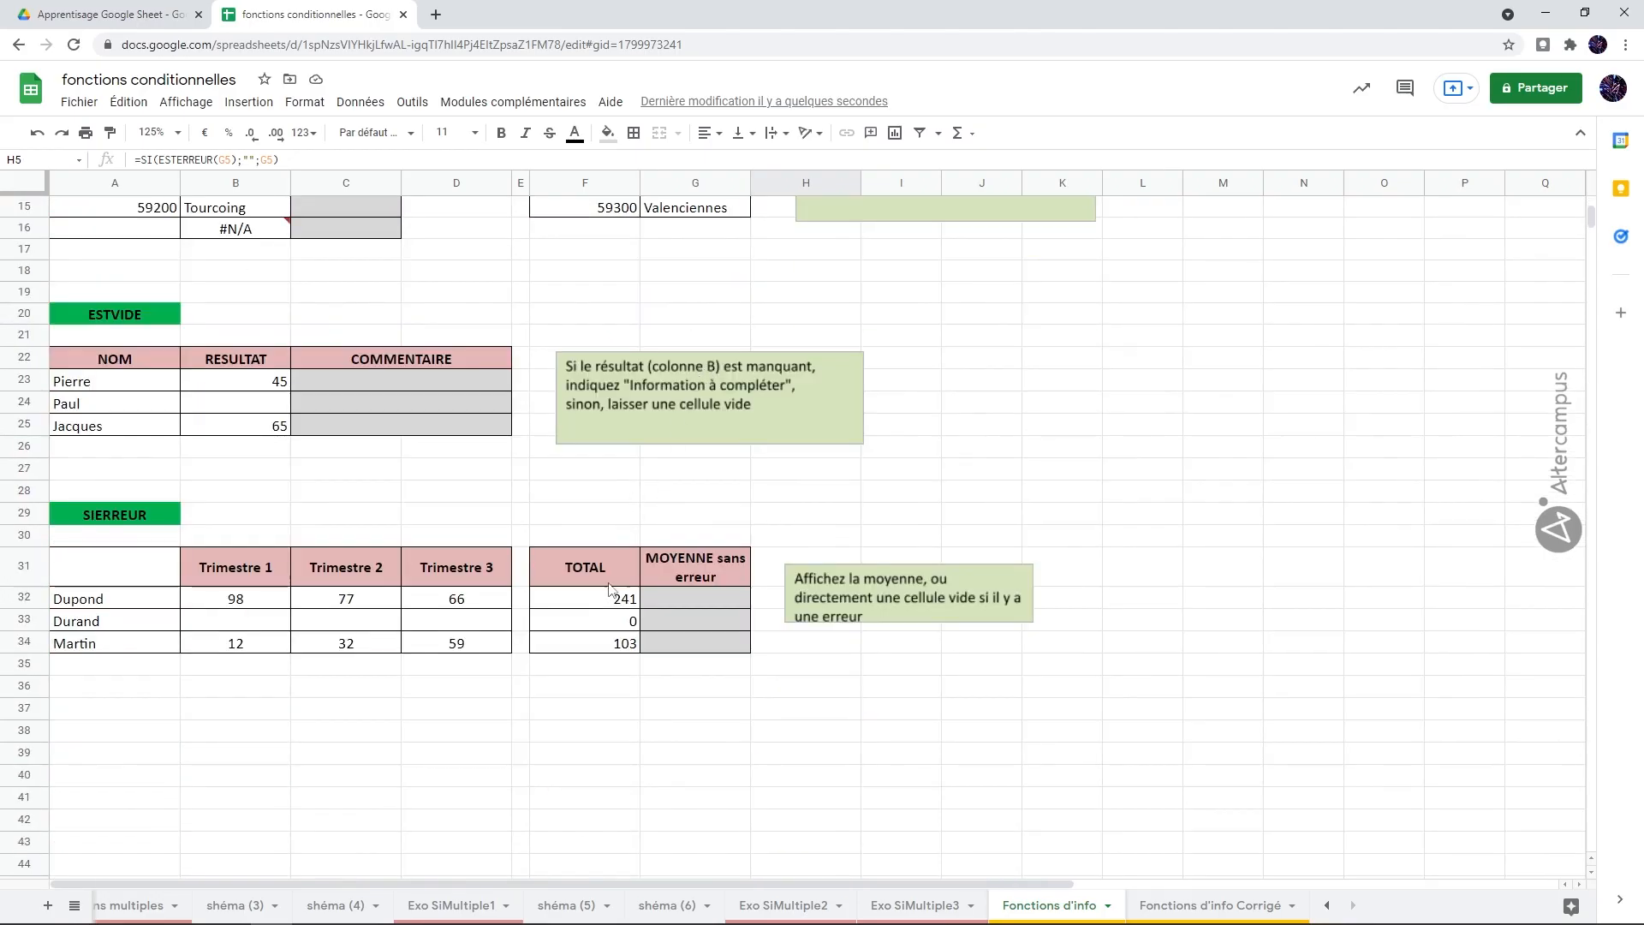
Step: Start a SI formula in G32 with the test ESTERREUR(MOYENNE(B32:D32)) for Dupond's three quarters
click(700, 599)
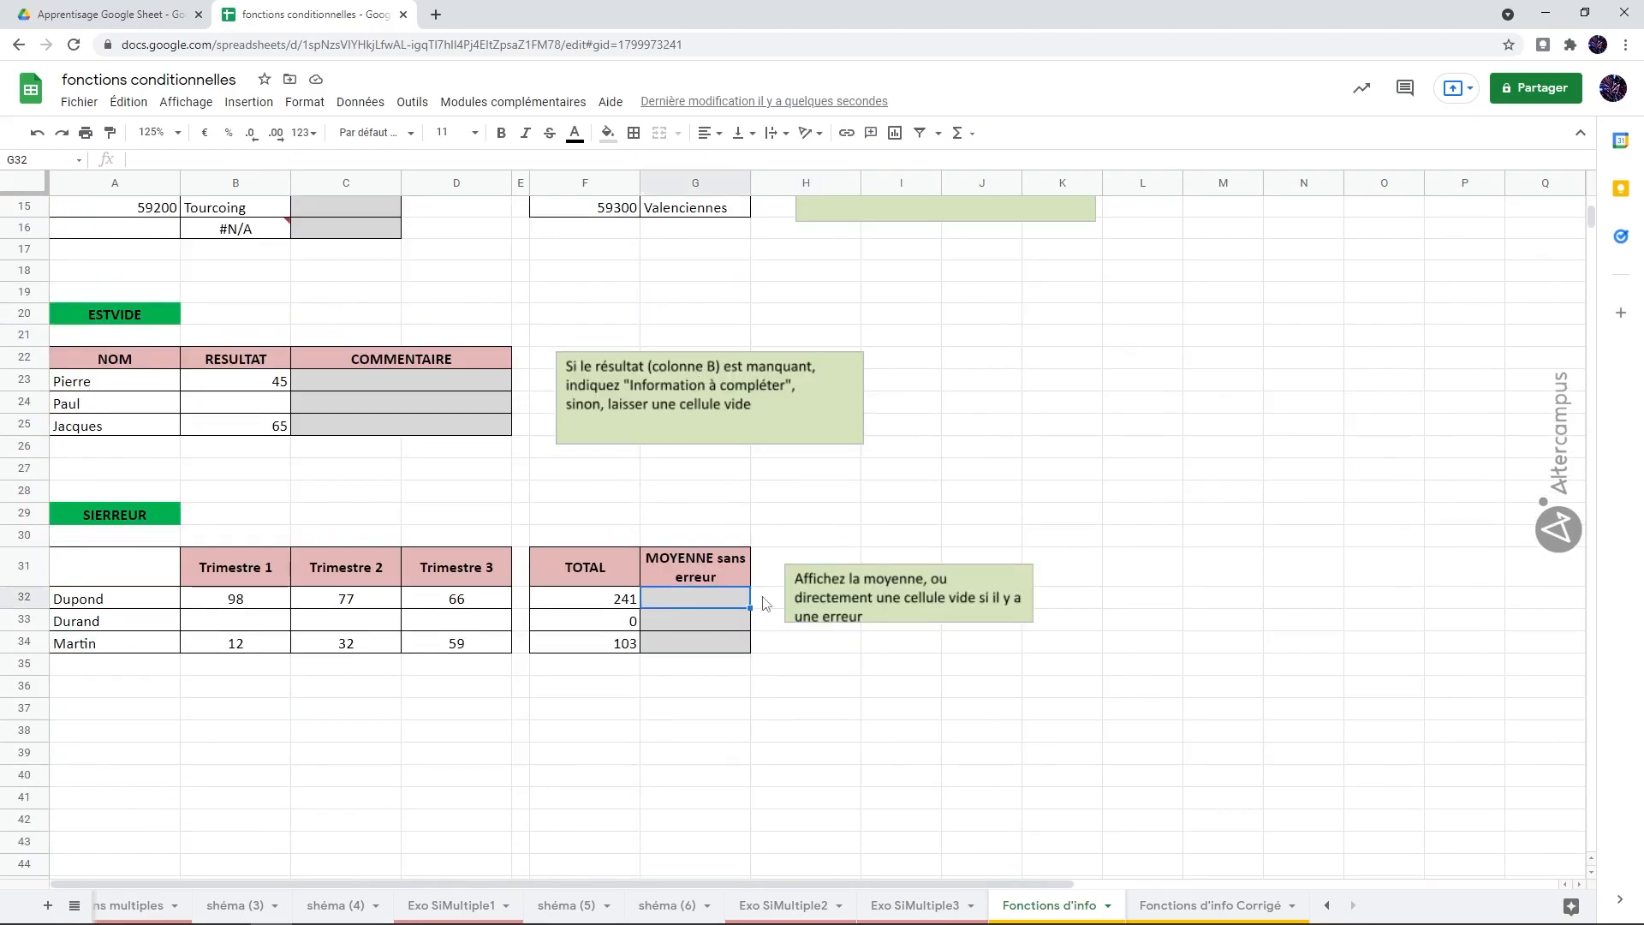
text(=si()
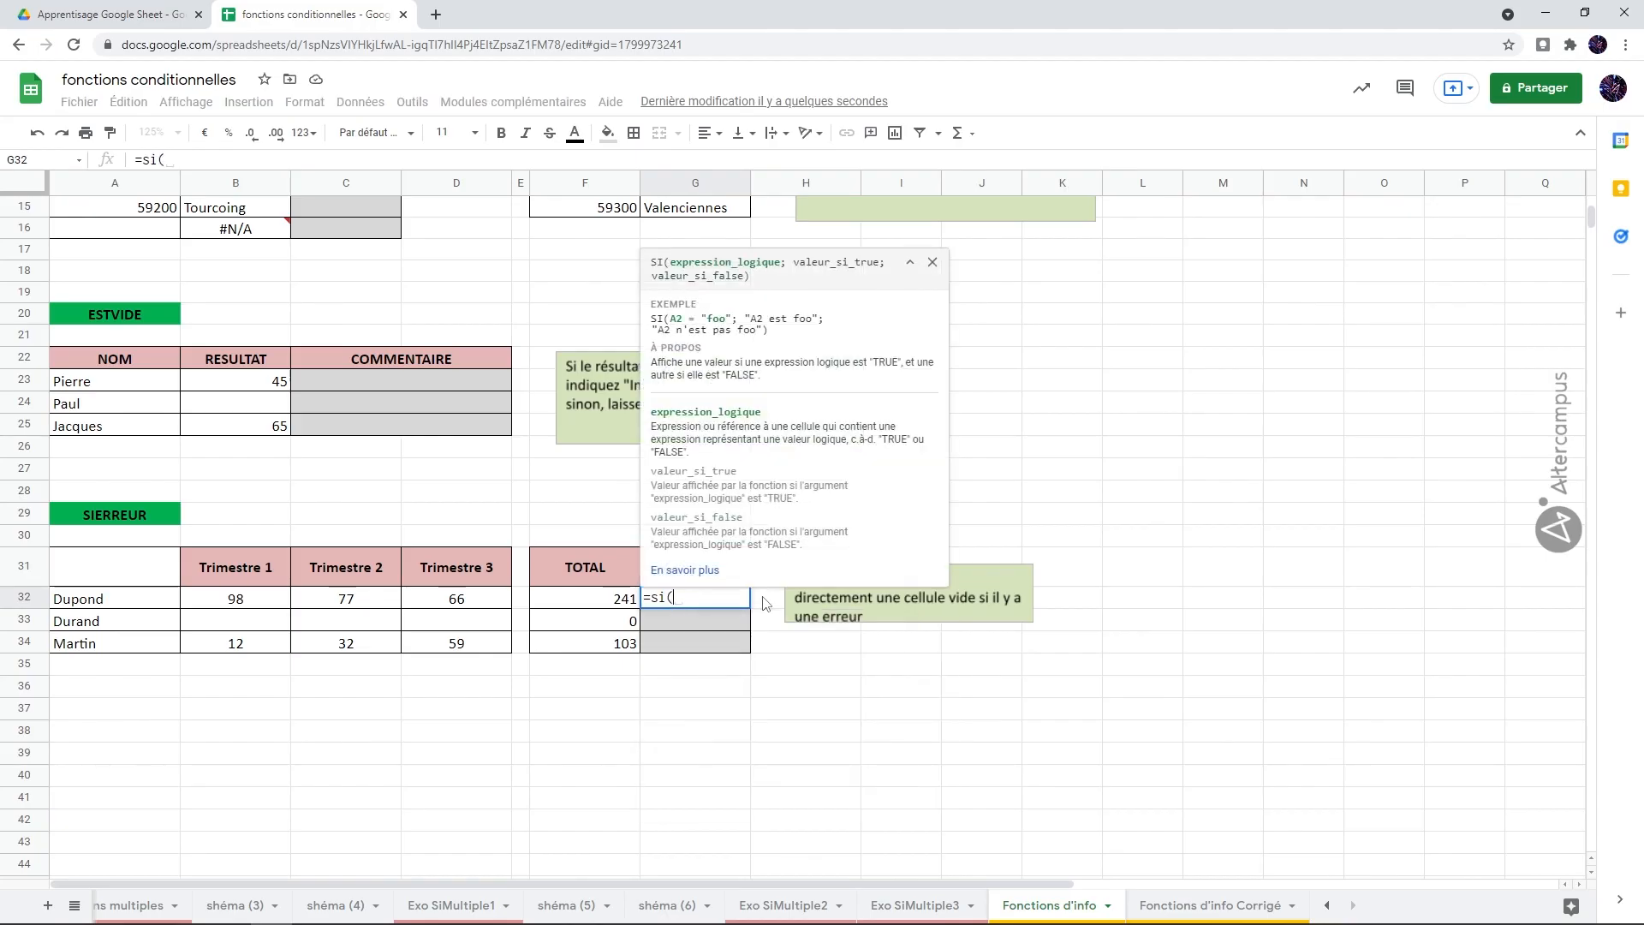
click(910, 262)
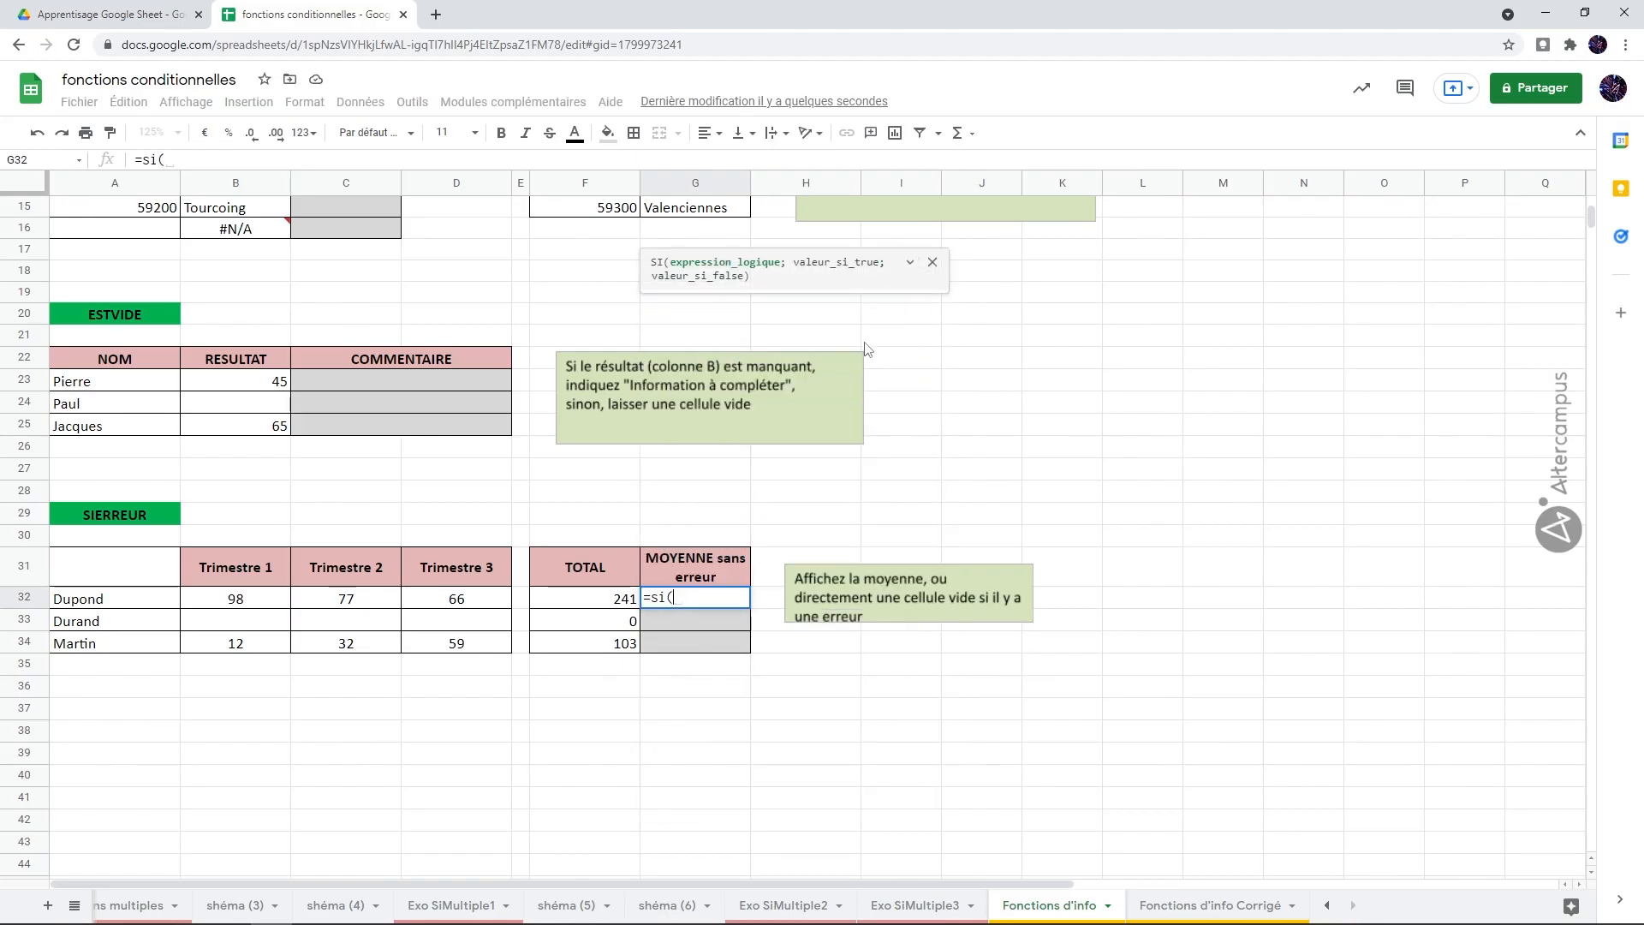
text(ester)
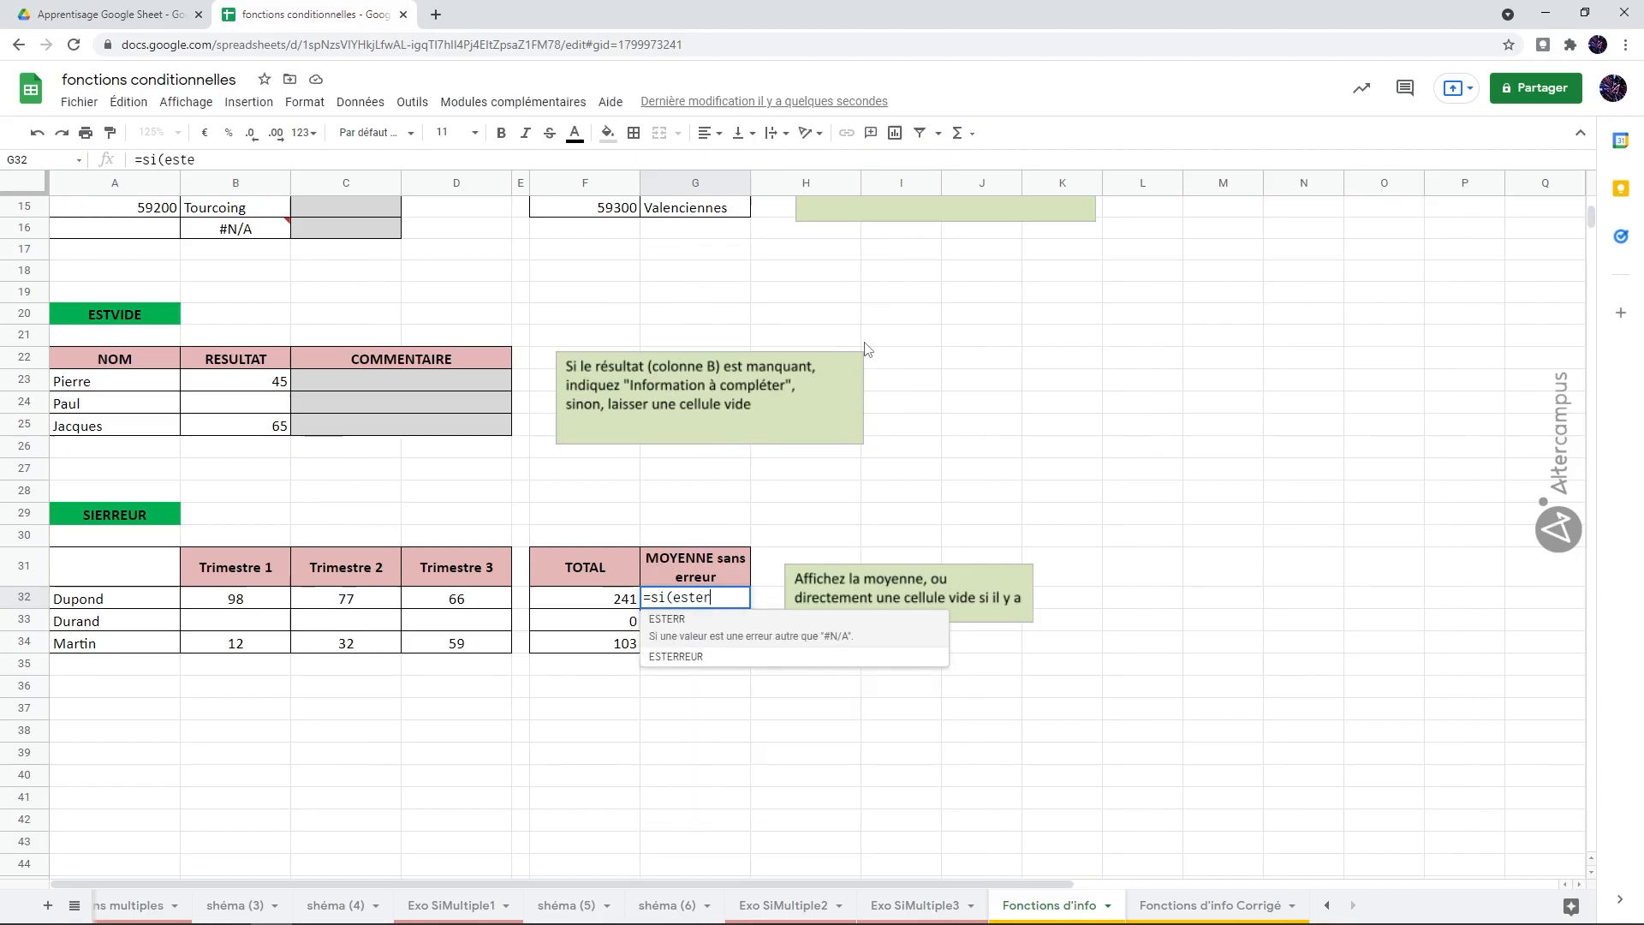
text(reur()
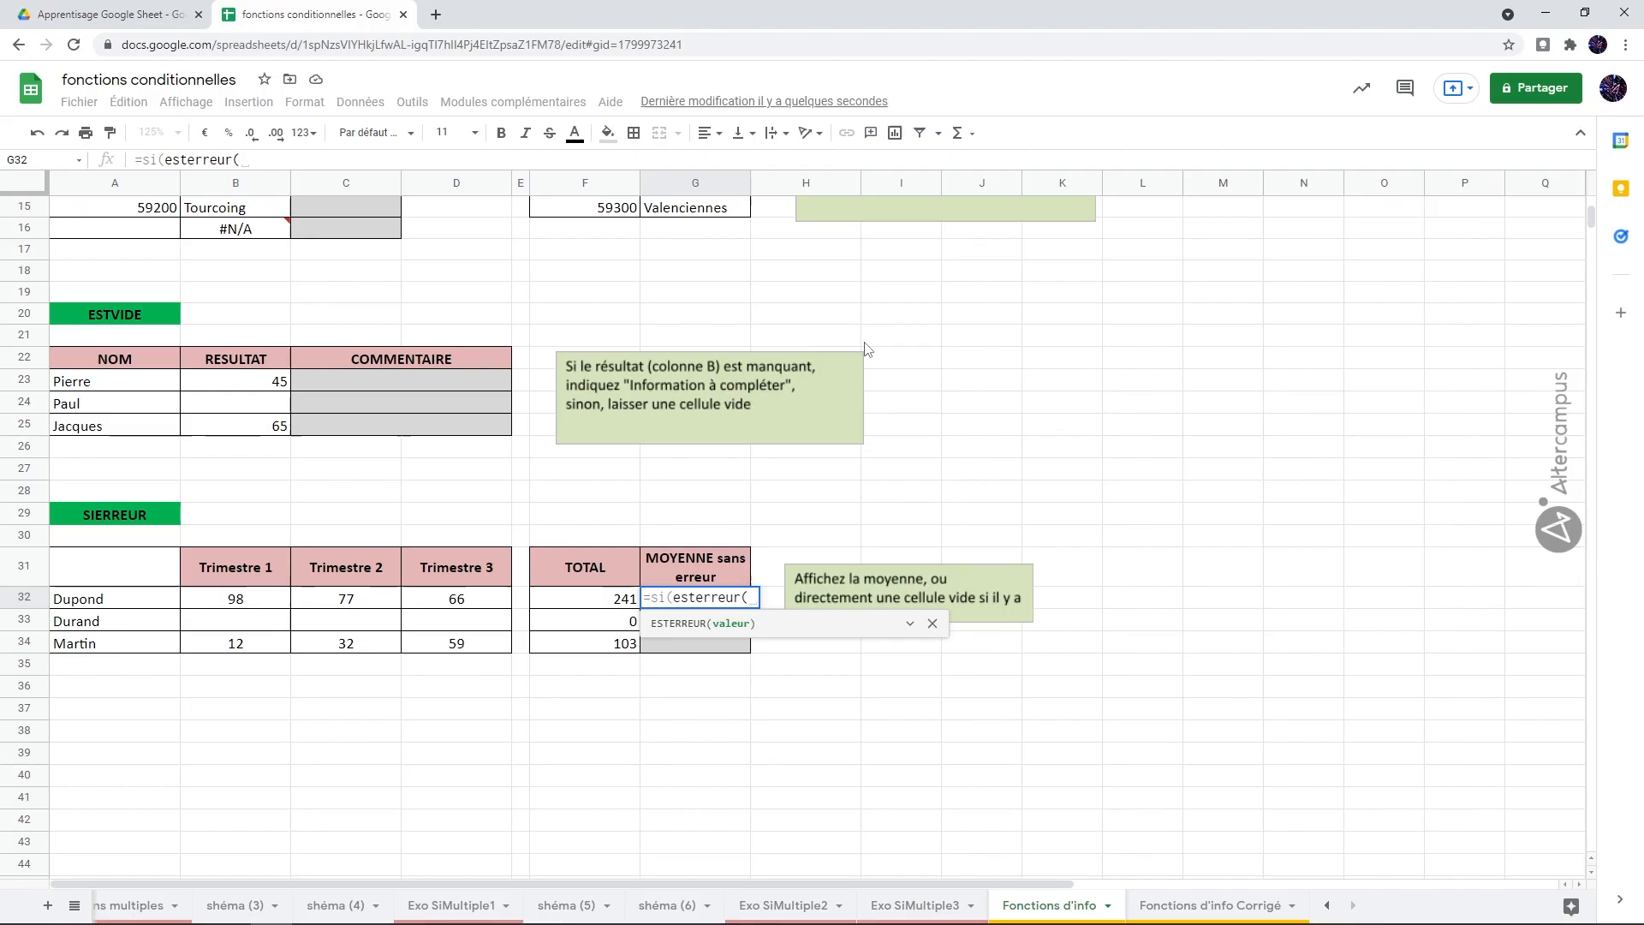
text(moyenne()
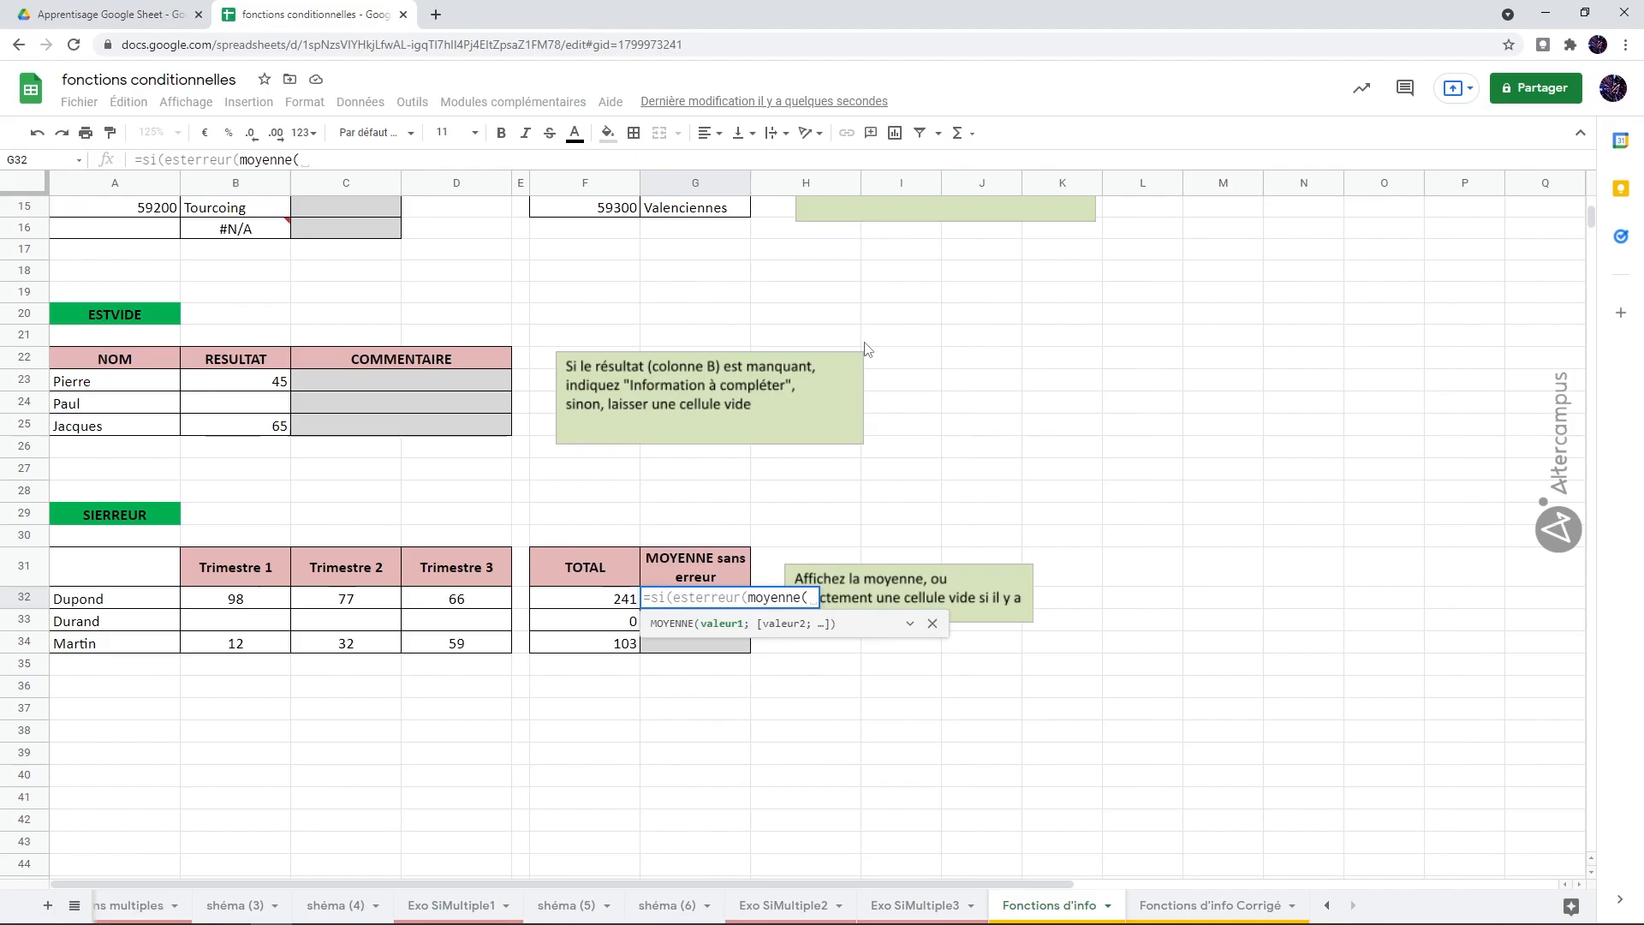
drag(253, 597, 437, 598)
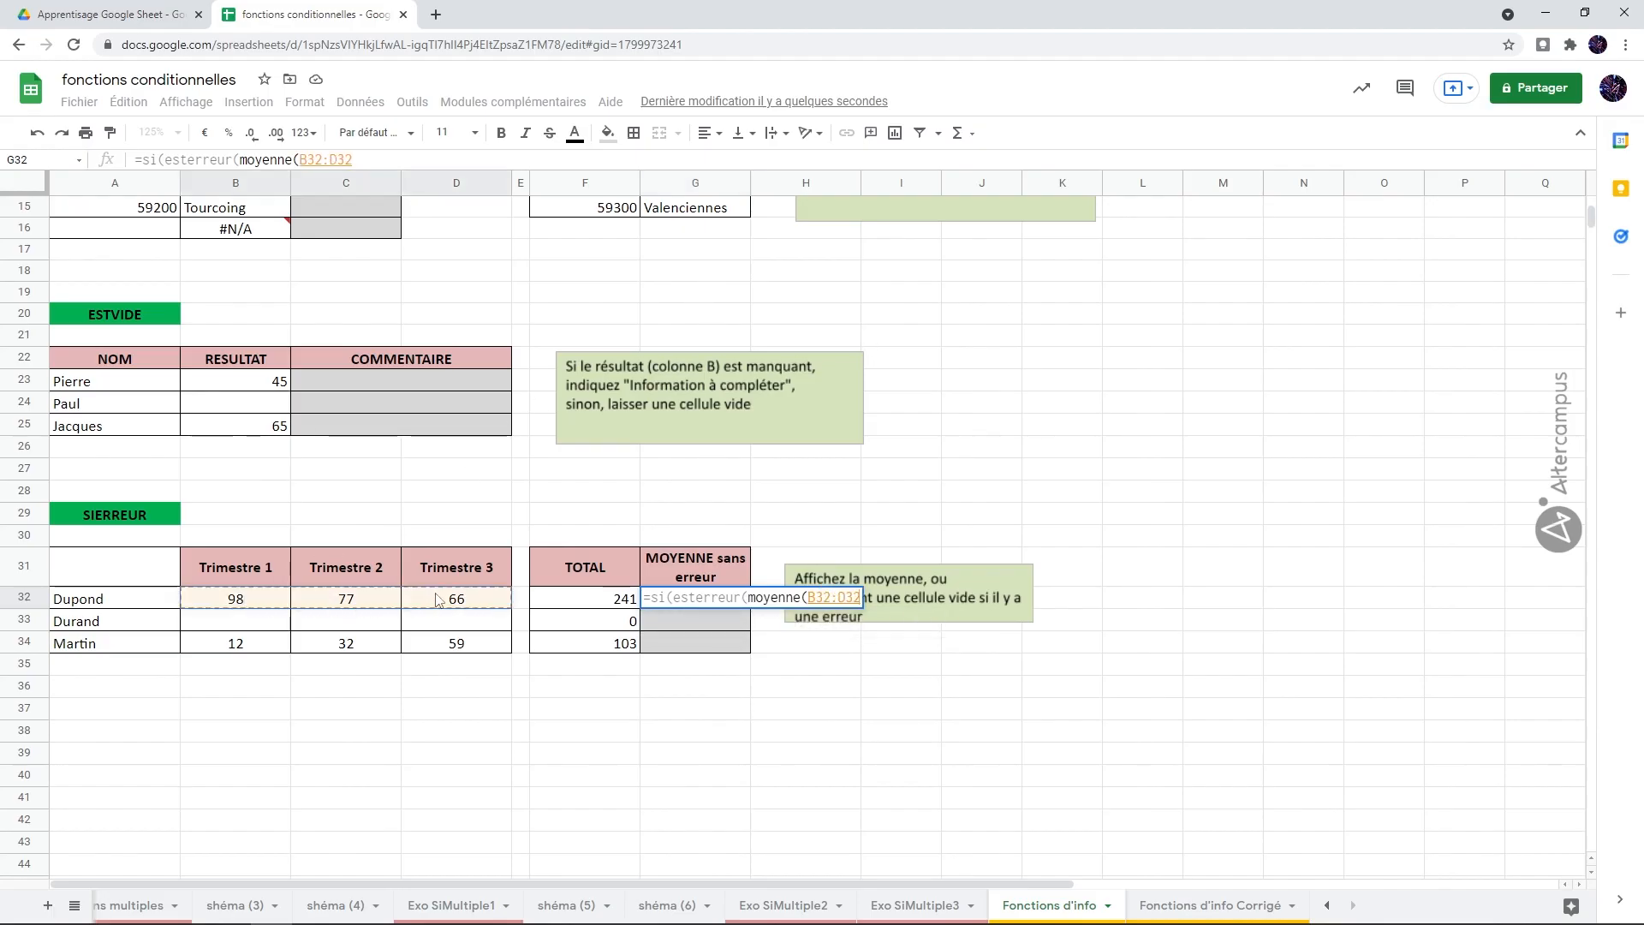
text()))
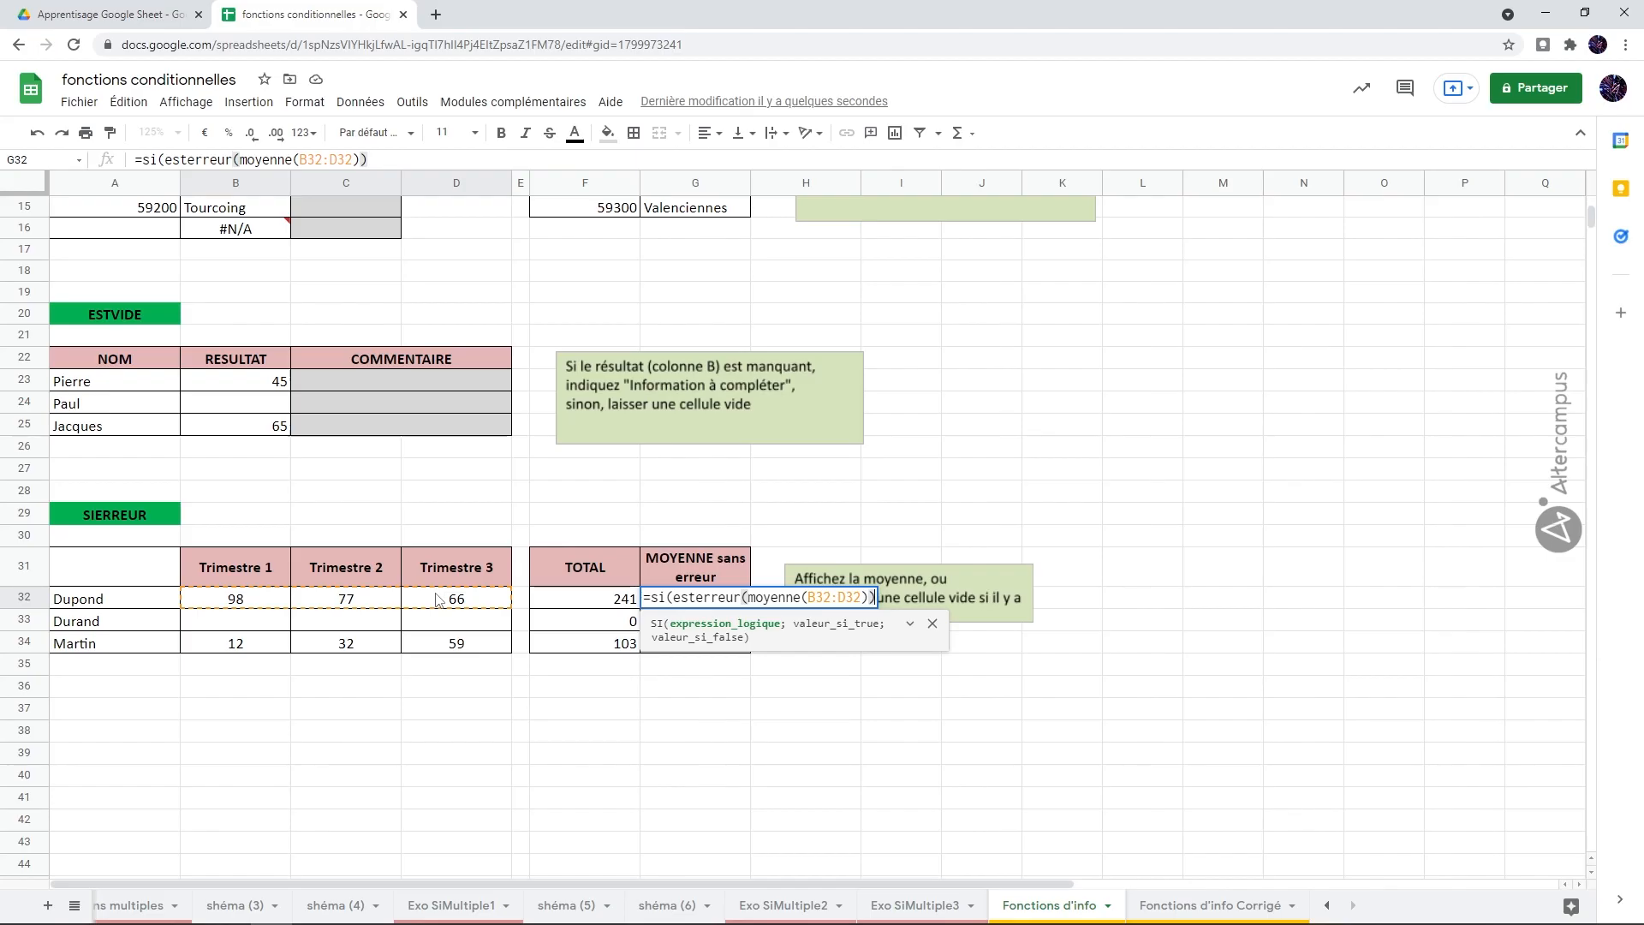
Step: Complete the G32 formula with "" on error and MOYENNE(B32:D32) otherwise, and copy it down to G34
text(;"")
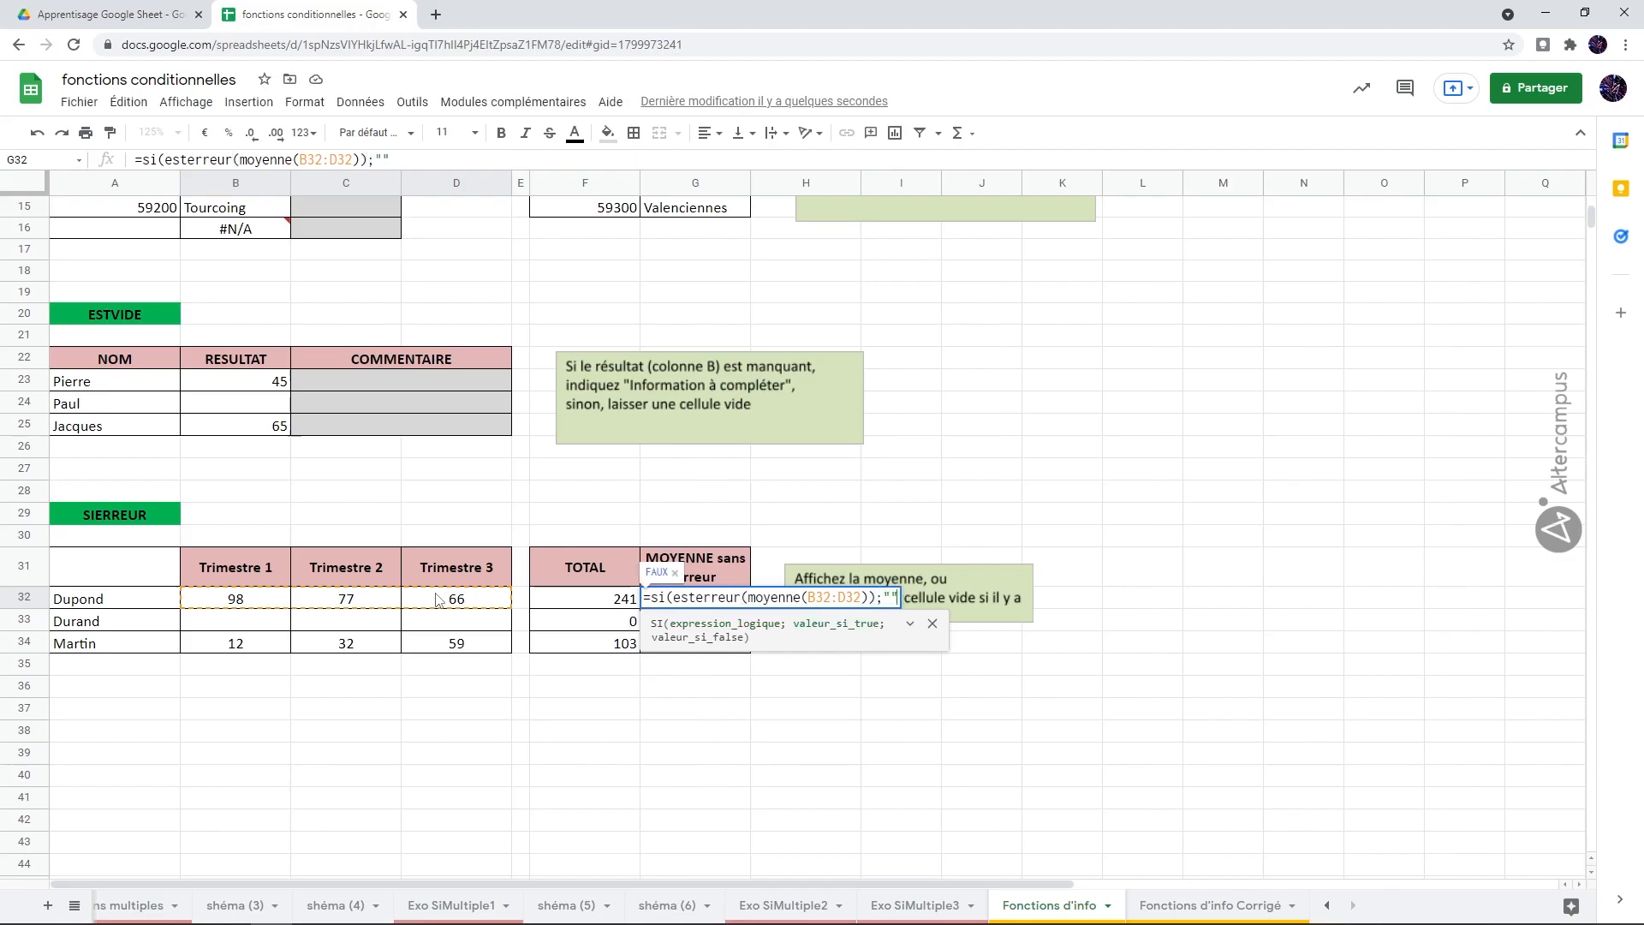
text(;moy)
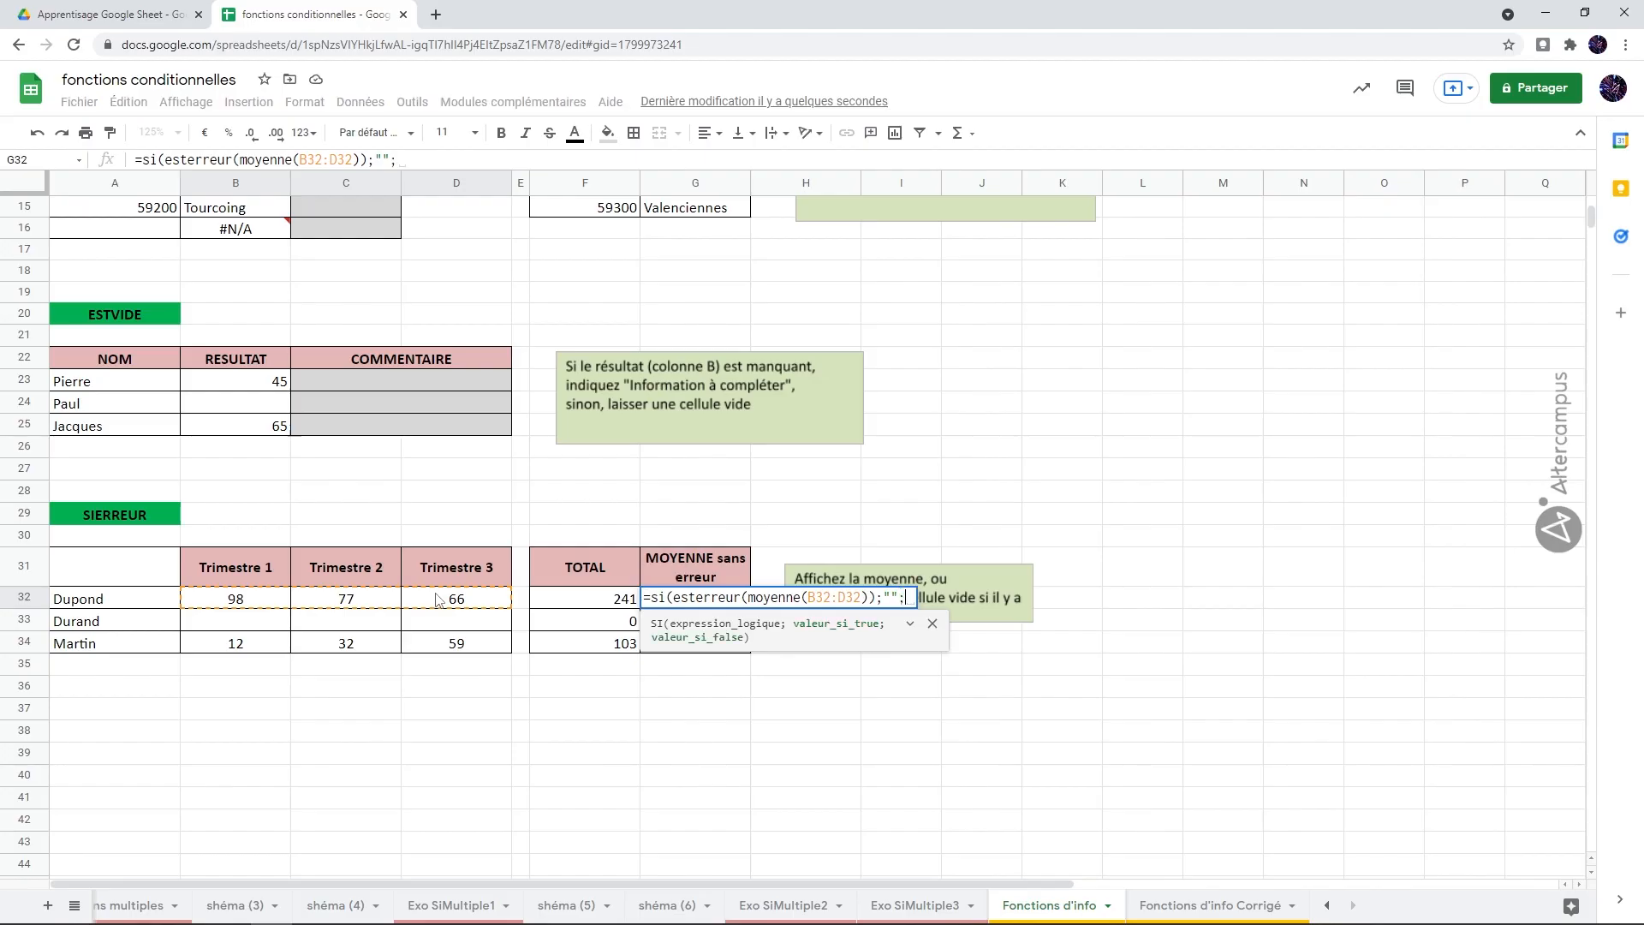
text(nne()
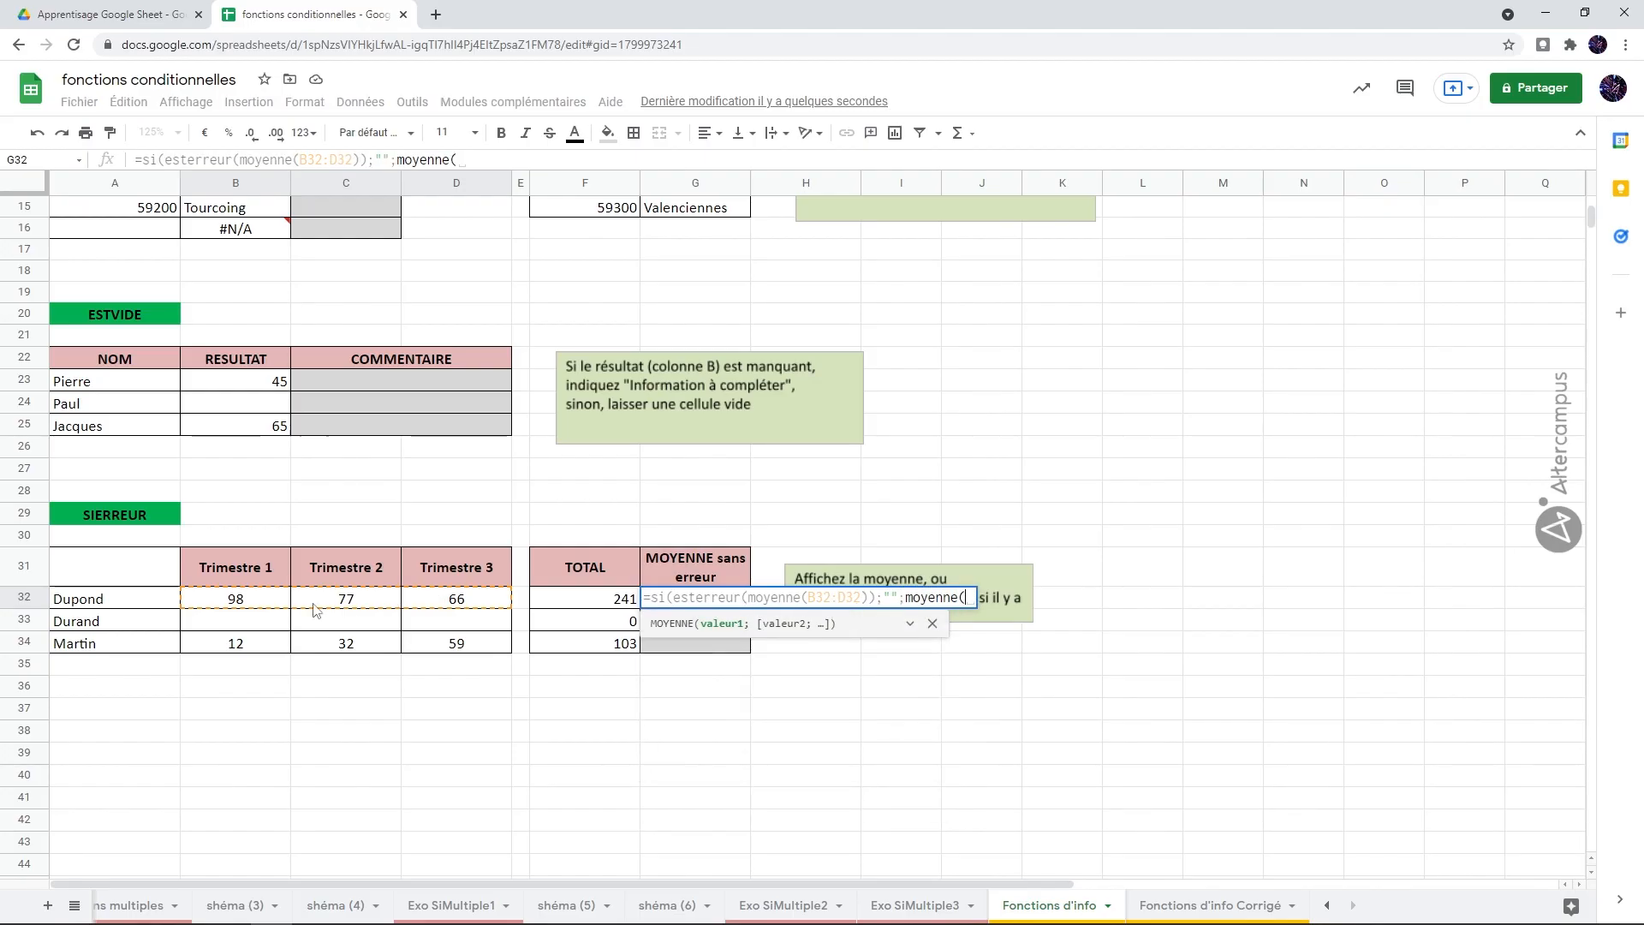
drag(262, 602, 419, 604)
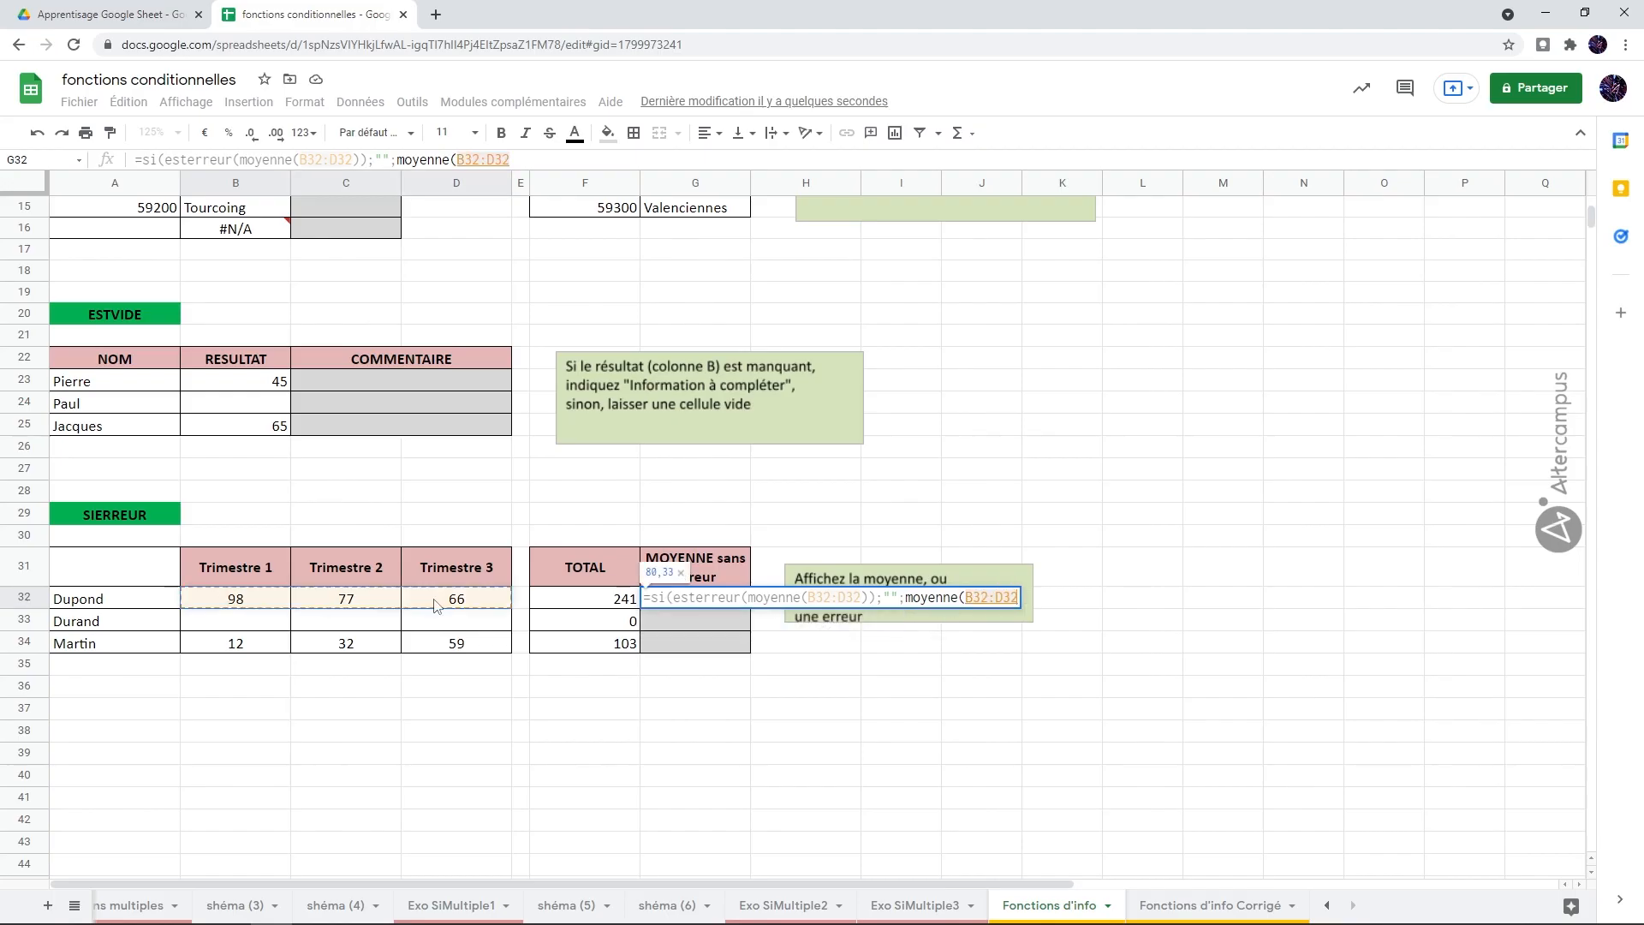
text())
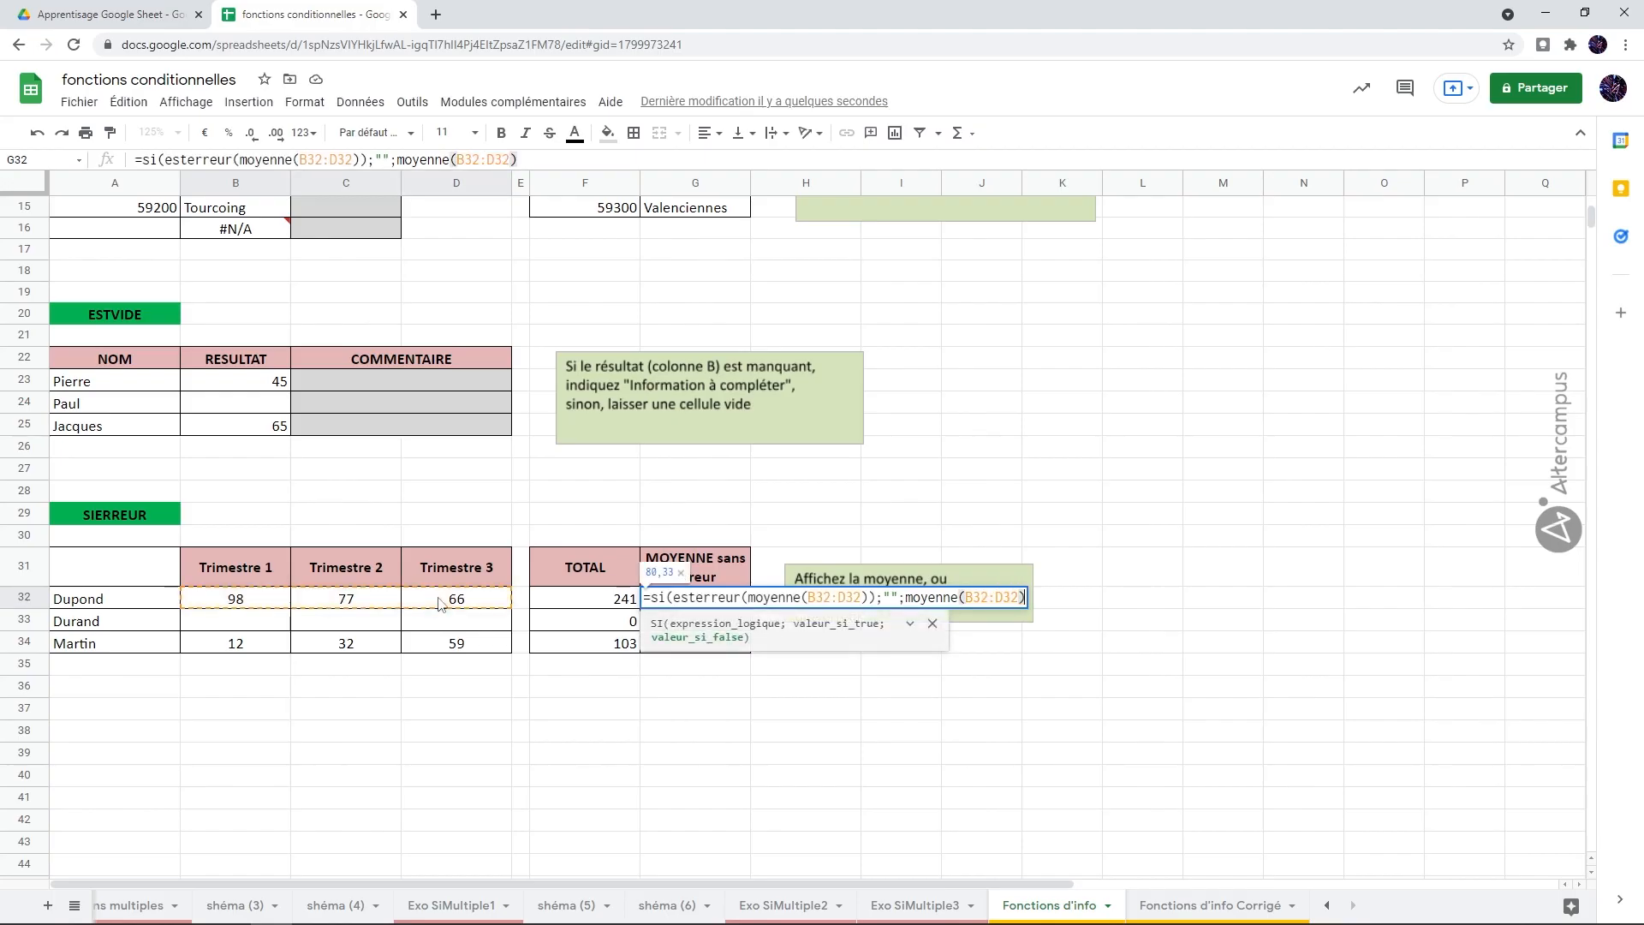
text())
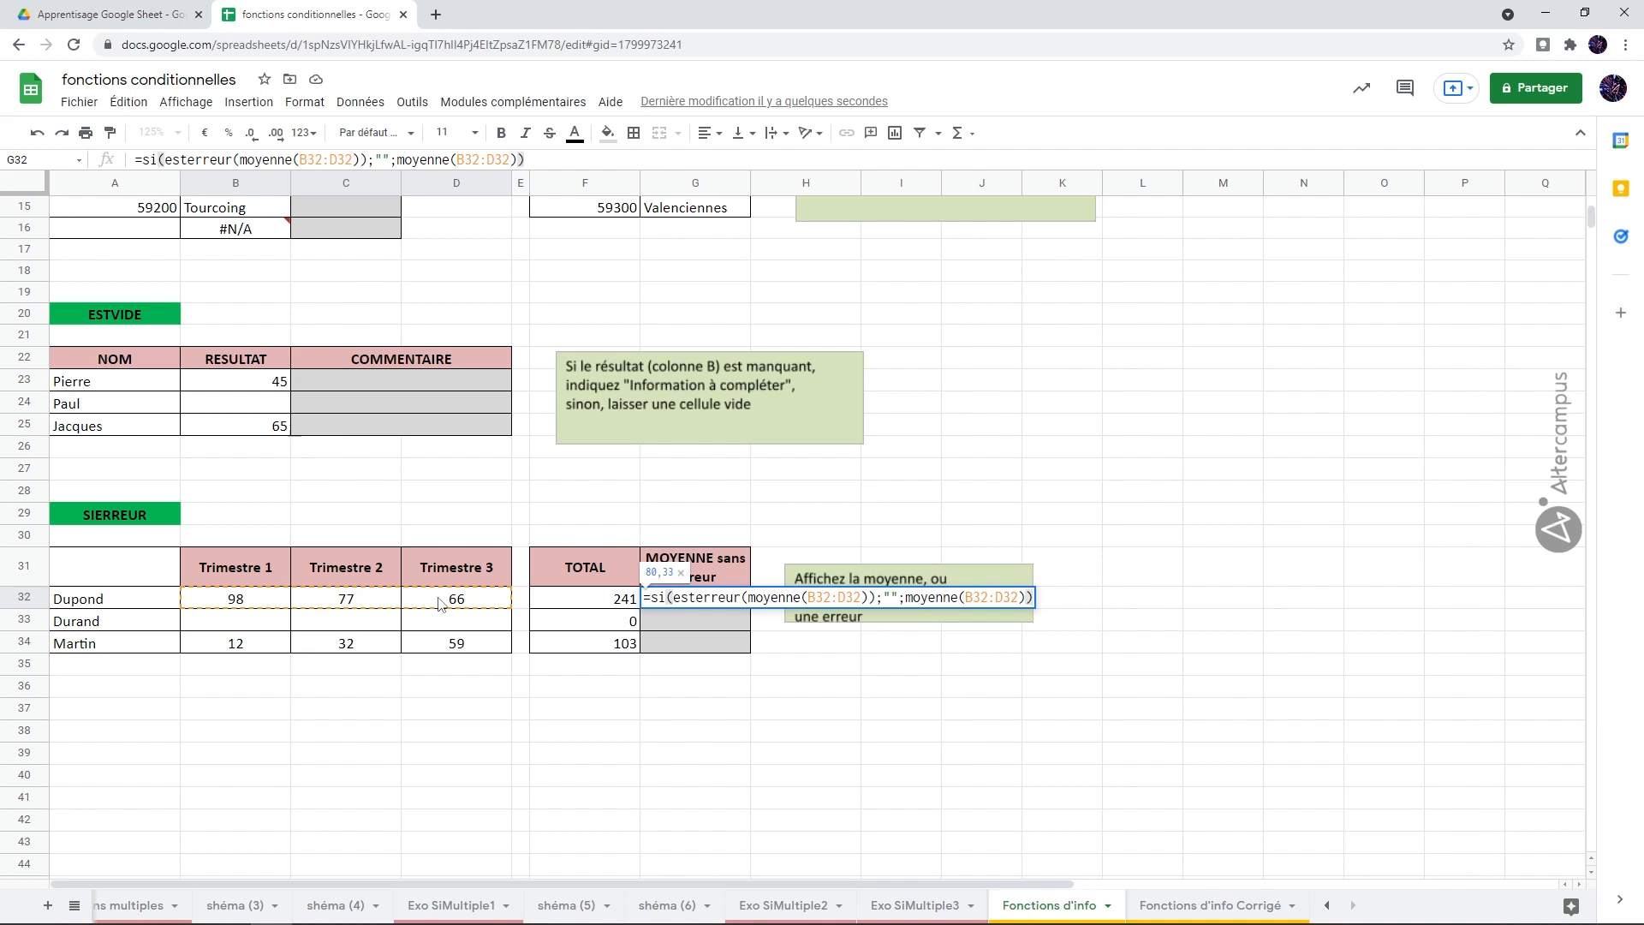
key(Return)
click(681, 599)
drag(750, 608, 737, 647)
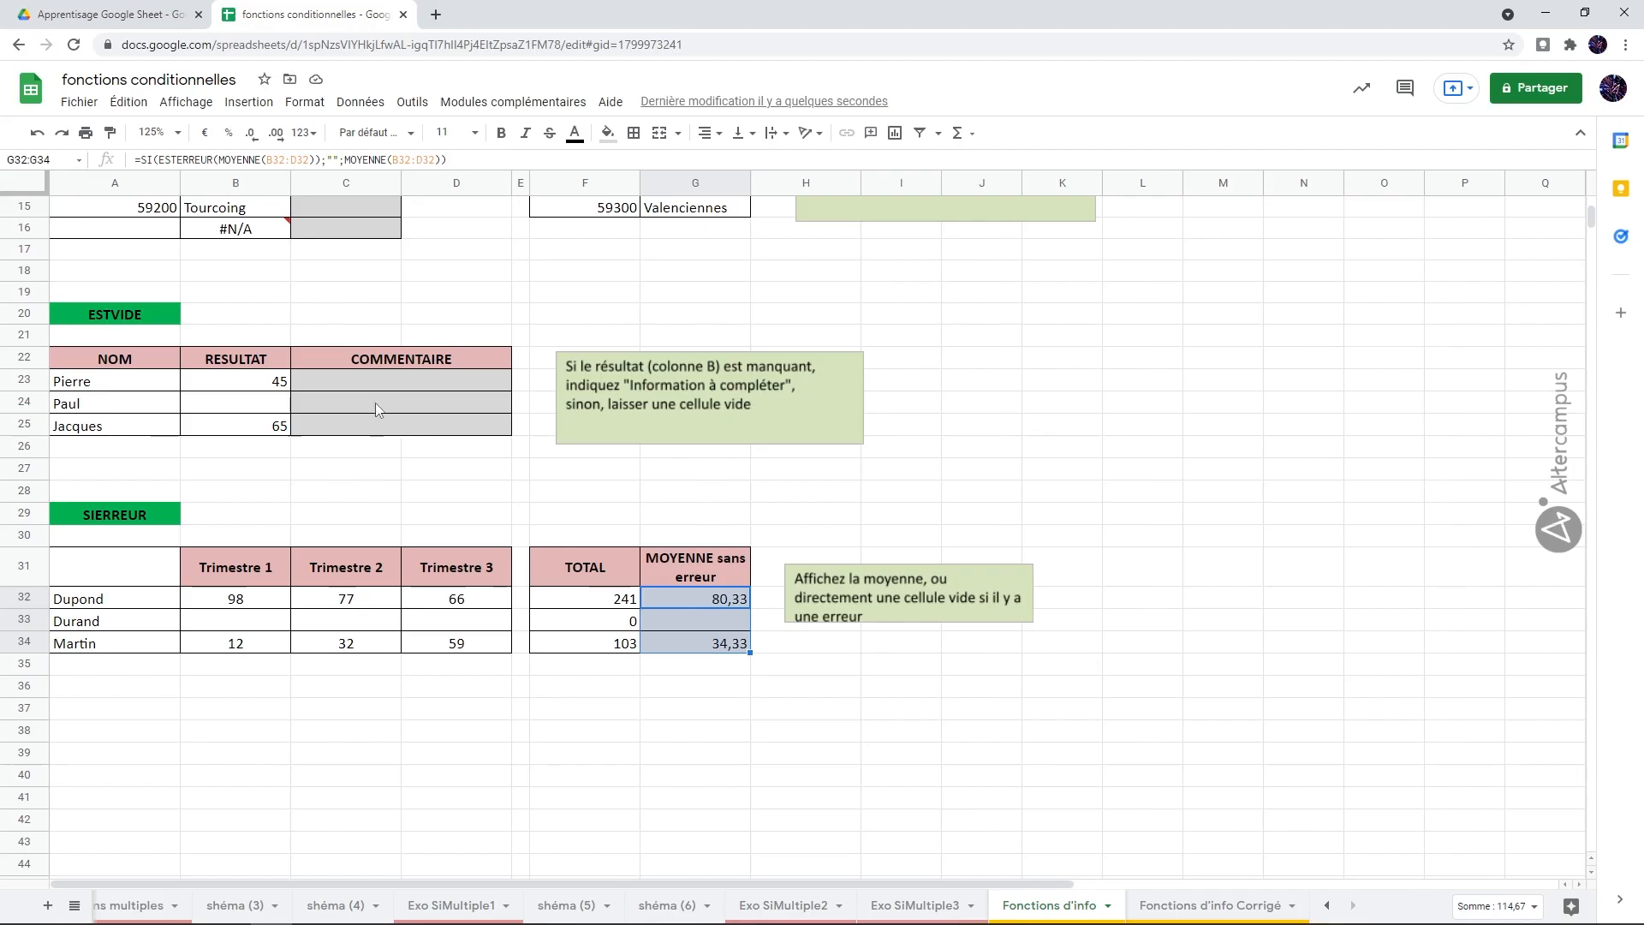
Step: Start a SI formula in the first COMMENTAIRE cell, C23, with the test ESTVIDE(B23)
click(385, 383)
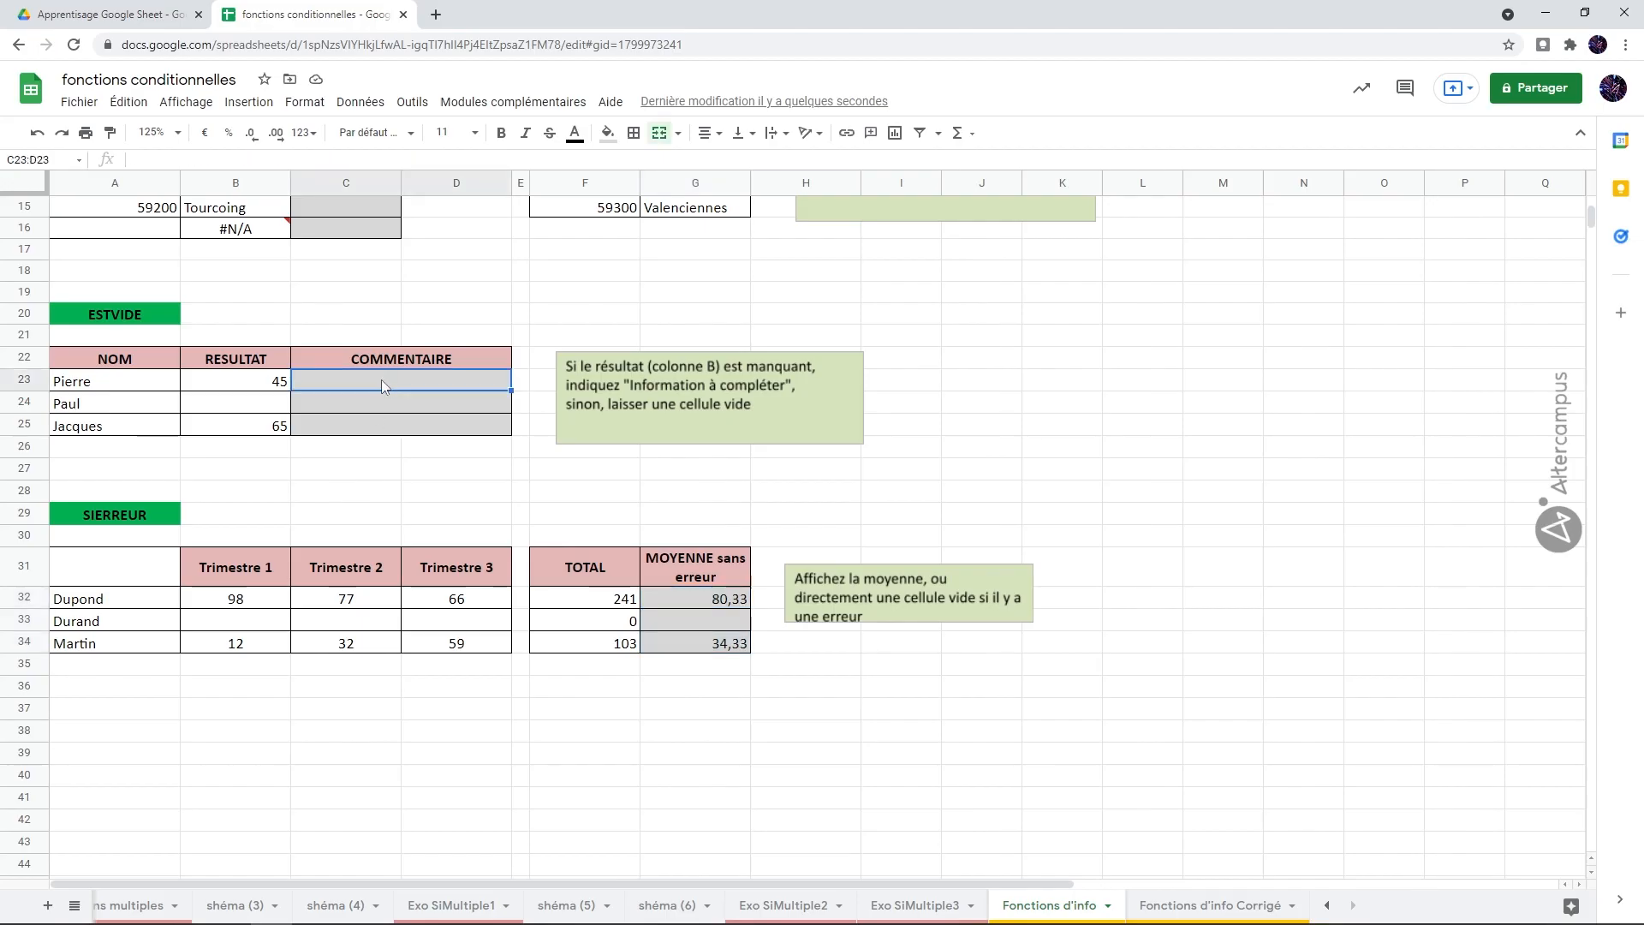
text(=si()
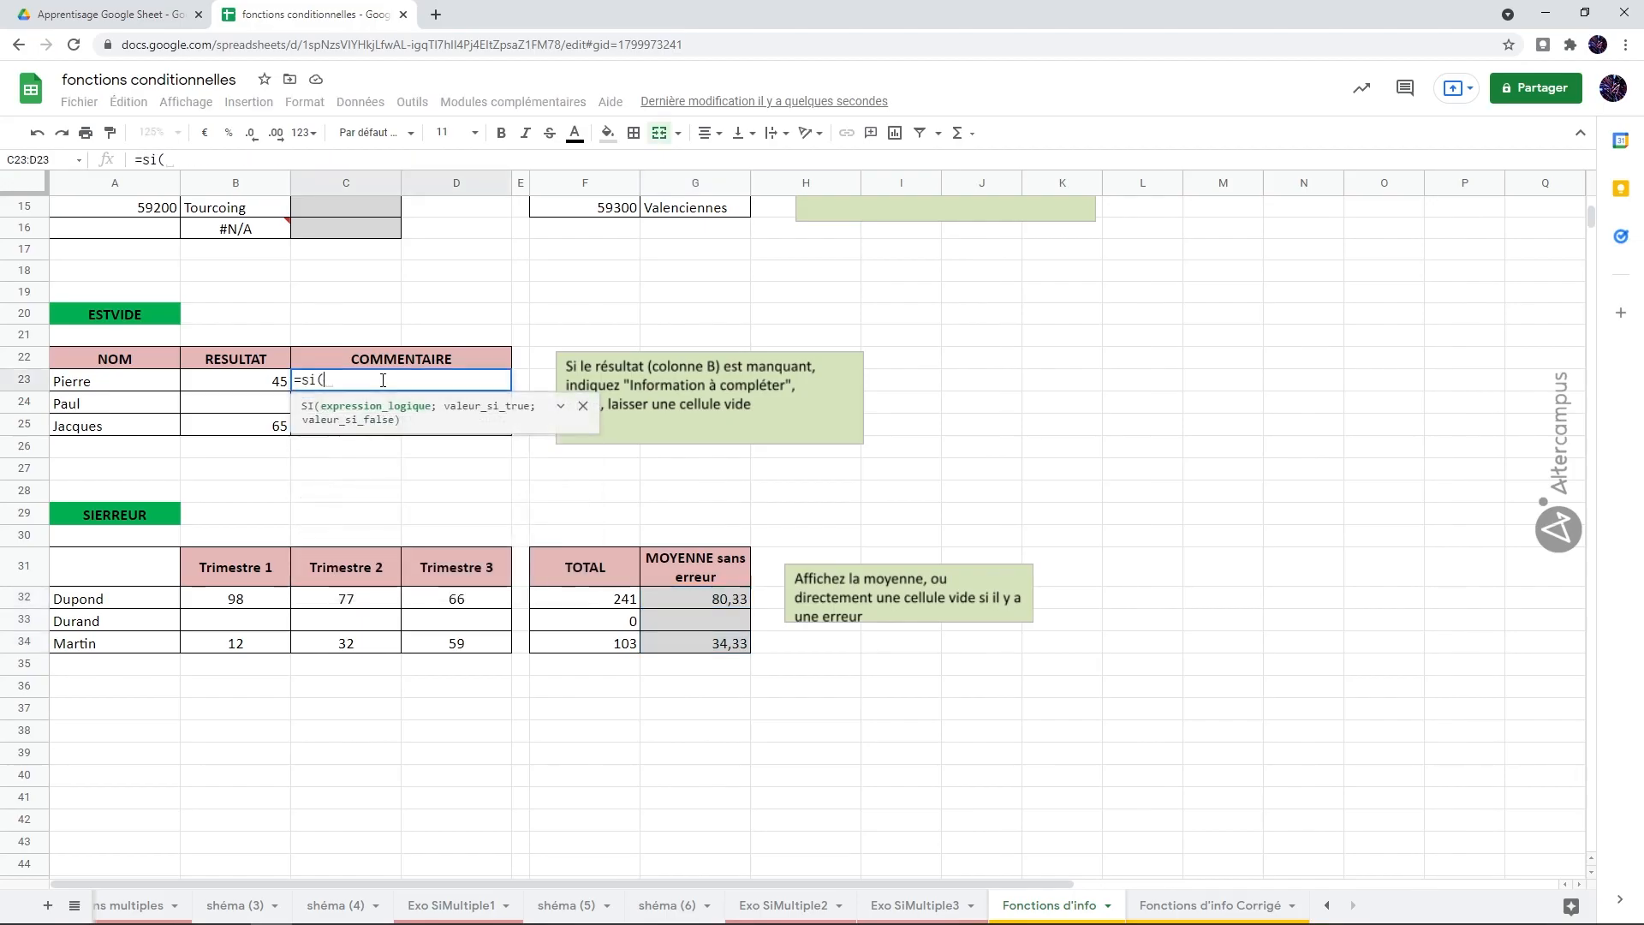
text(estvide()
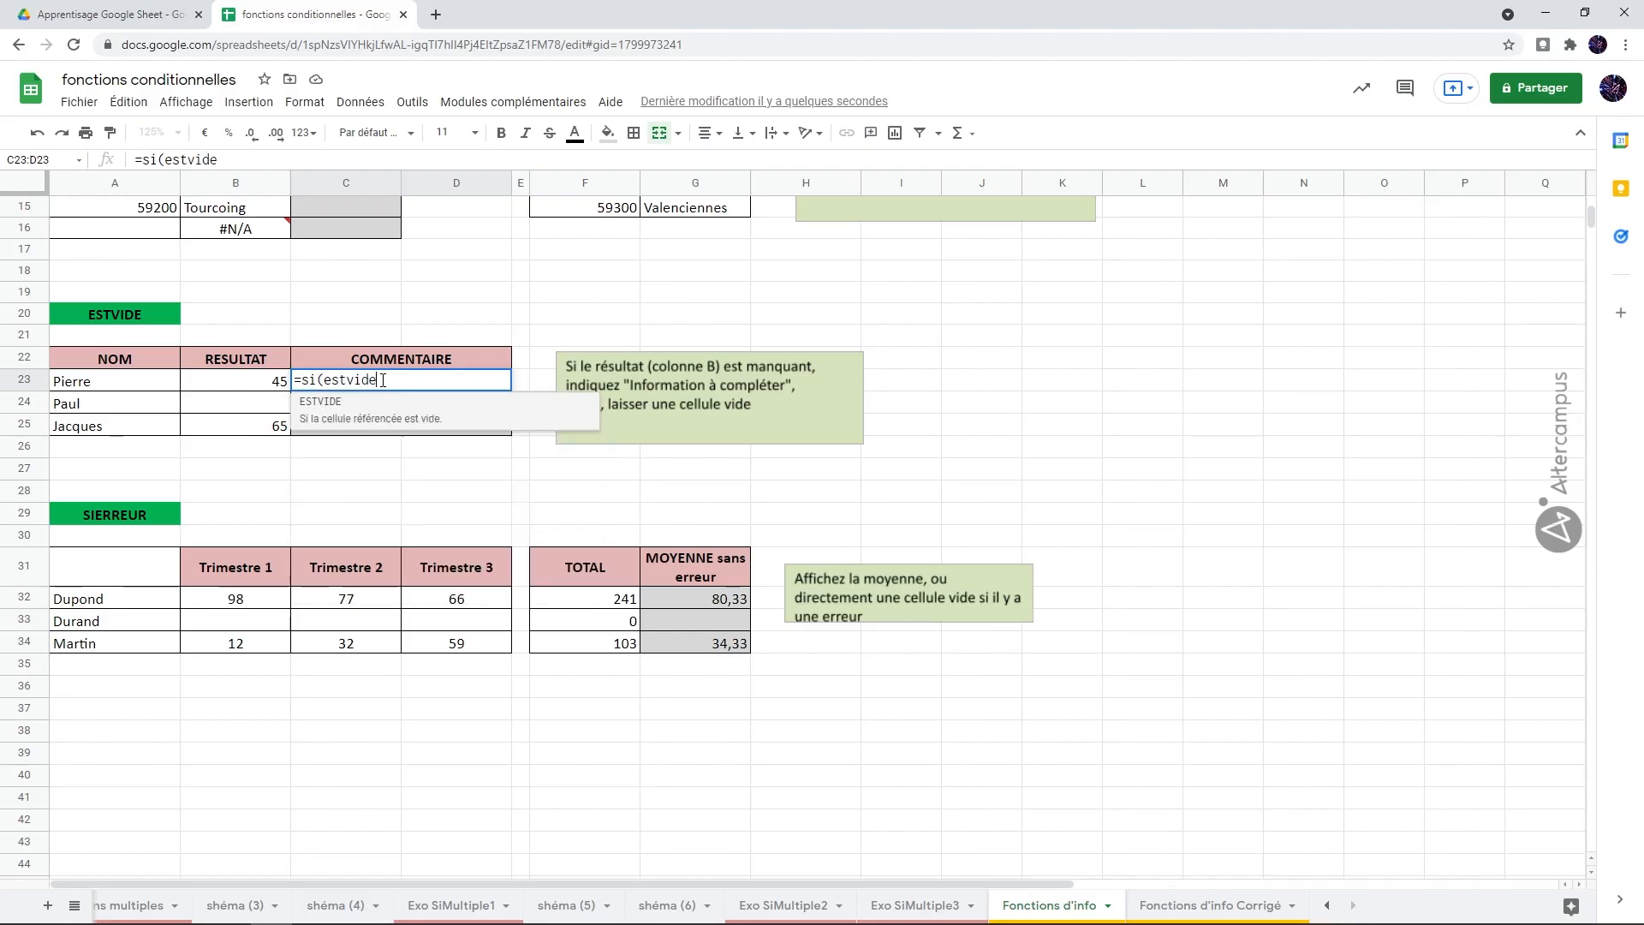
click(264, 385)
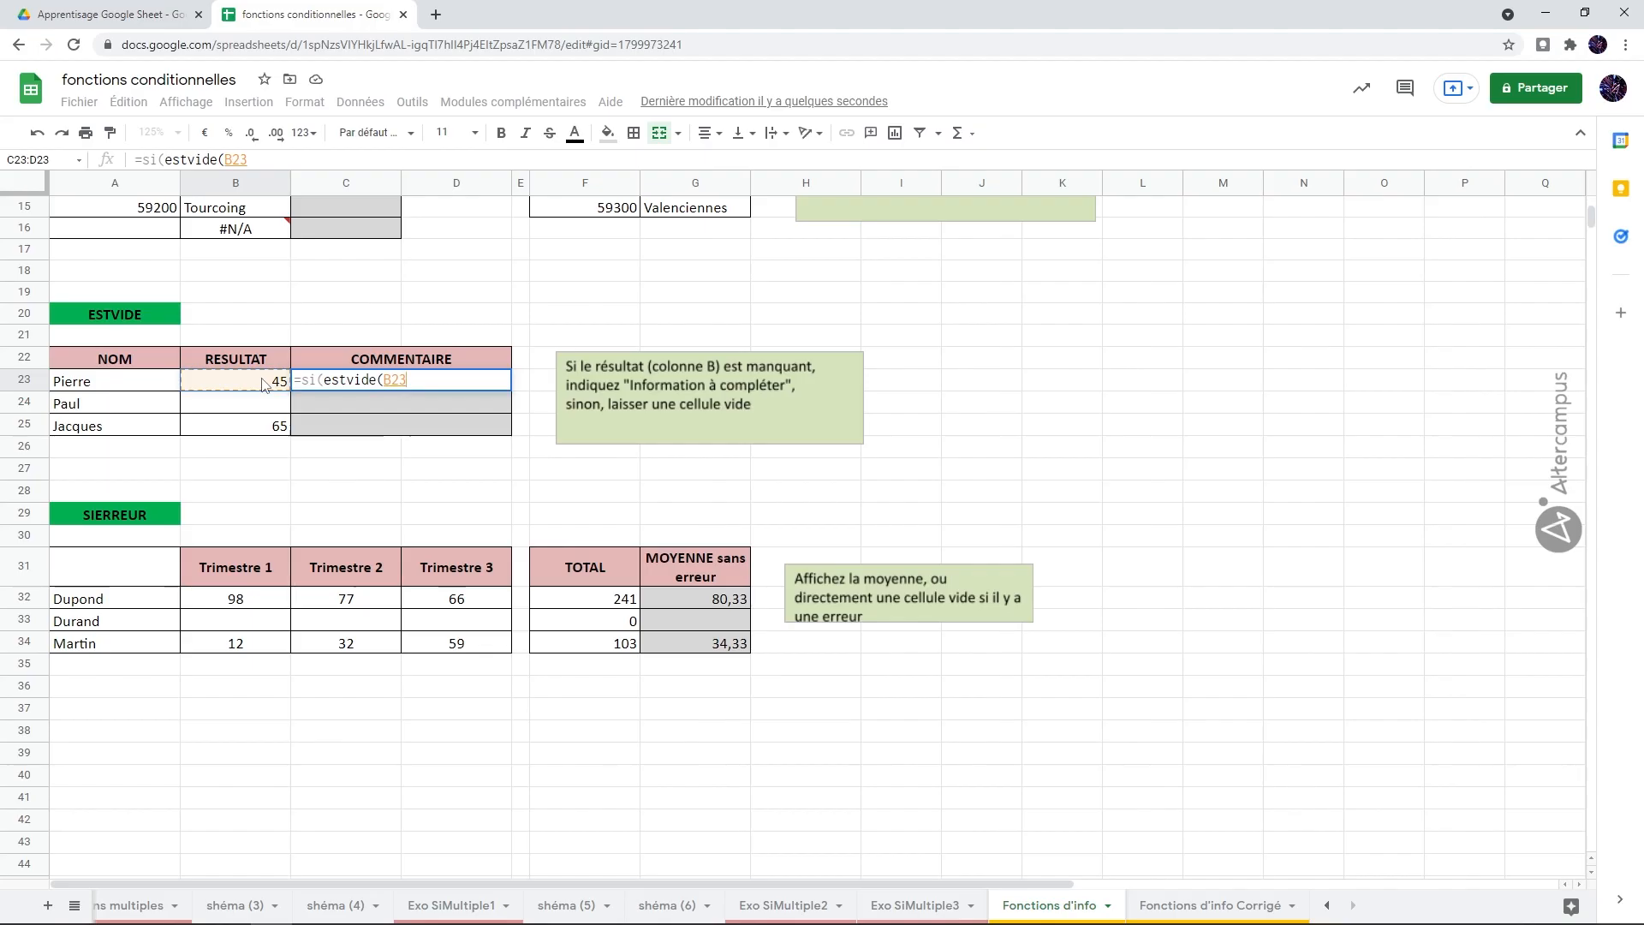
text())
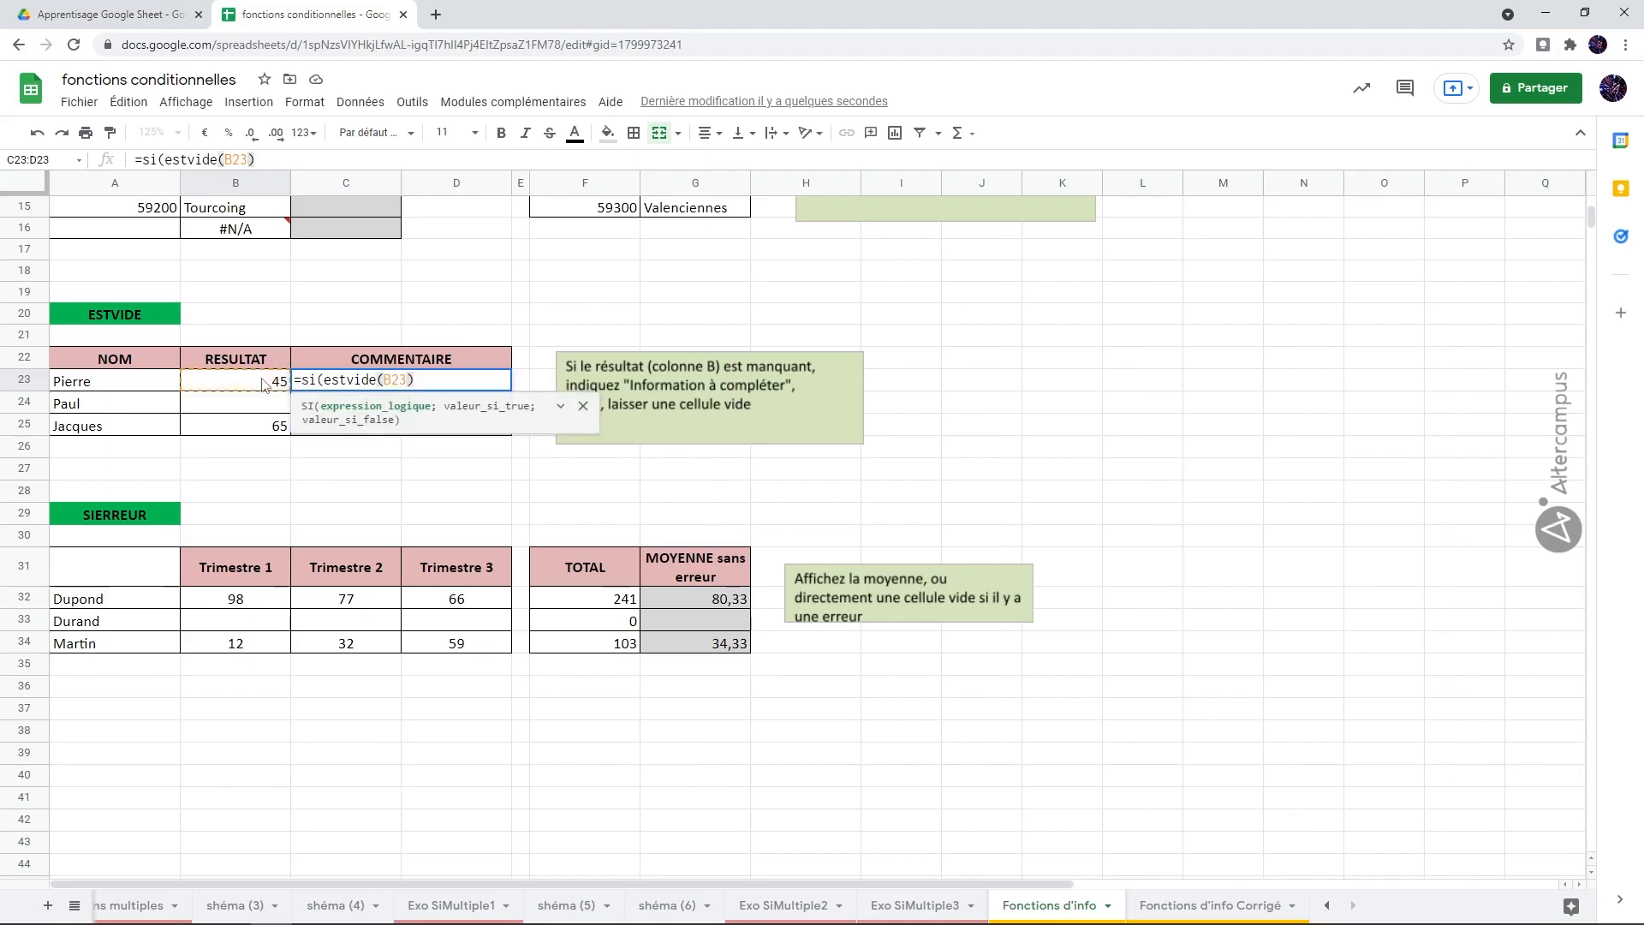
text(;)
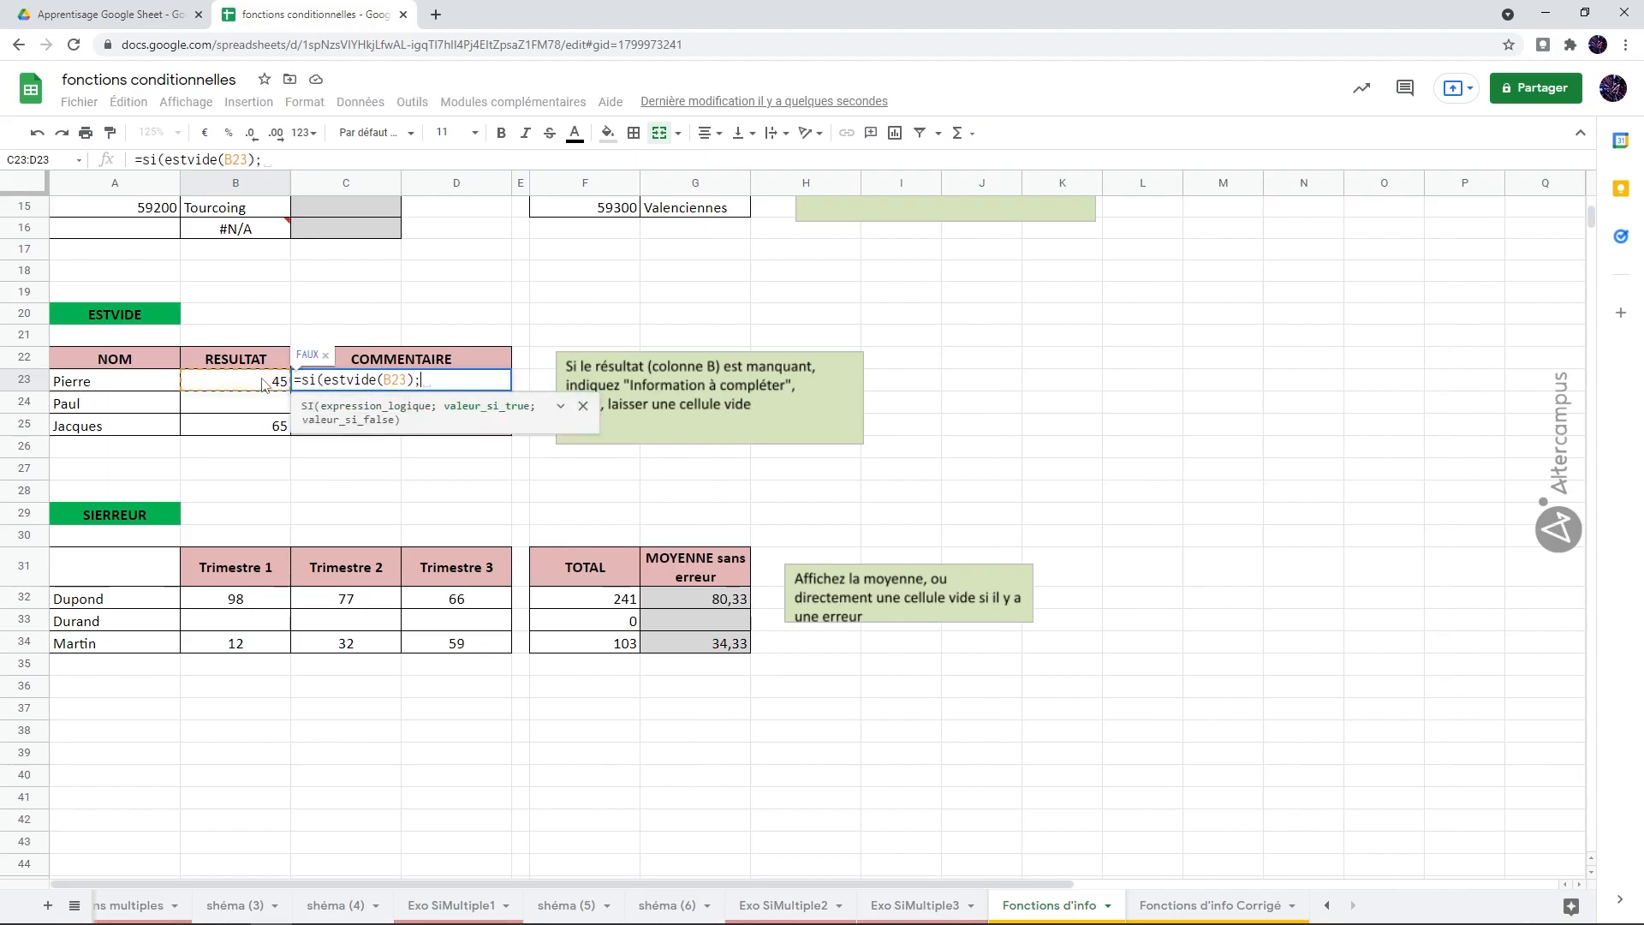
text(")
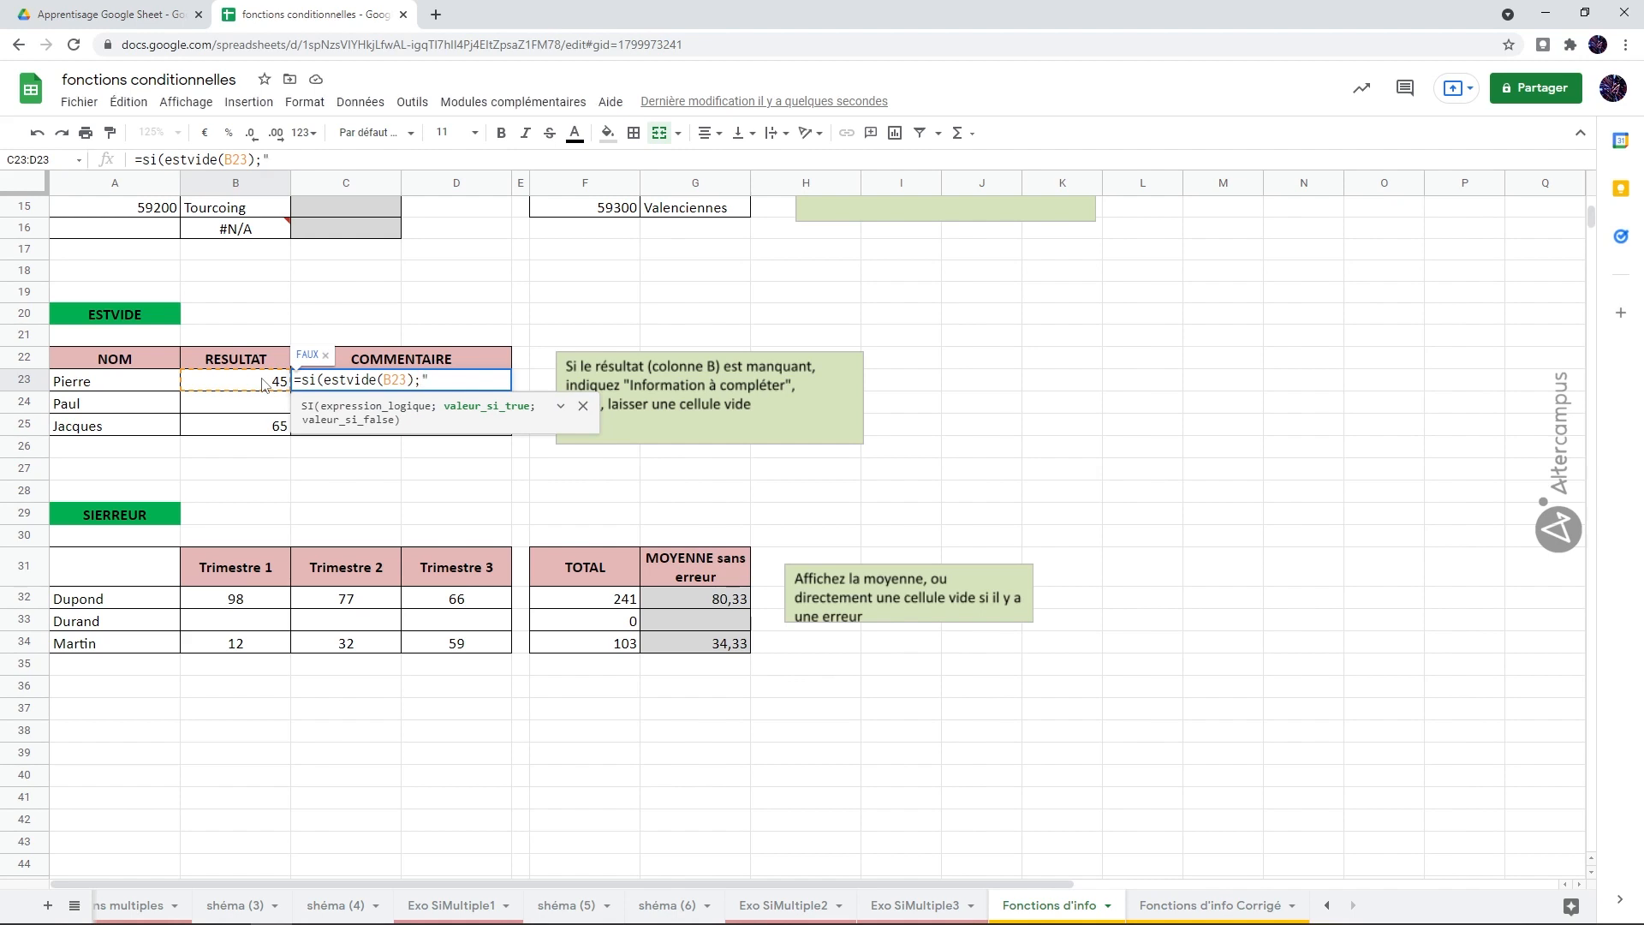
text(Info à compléter")
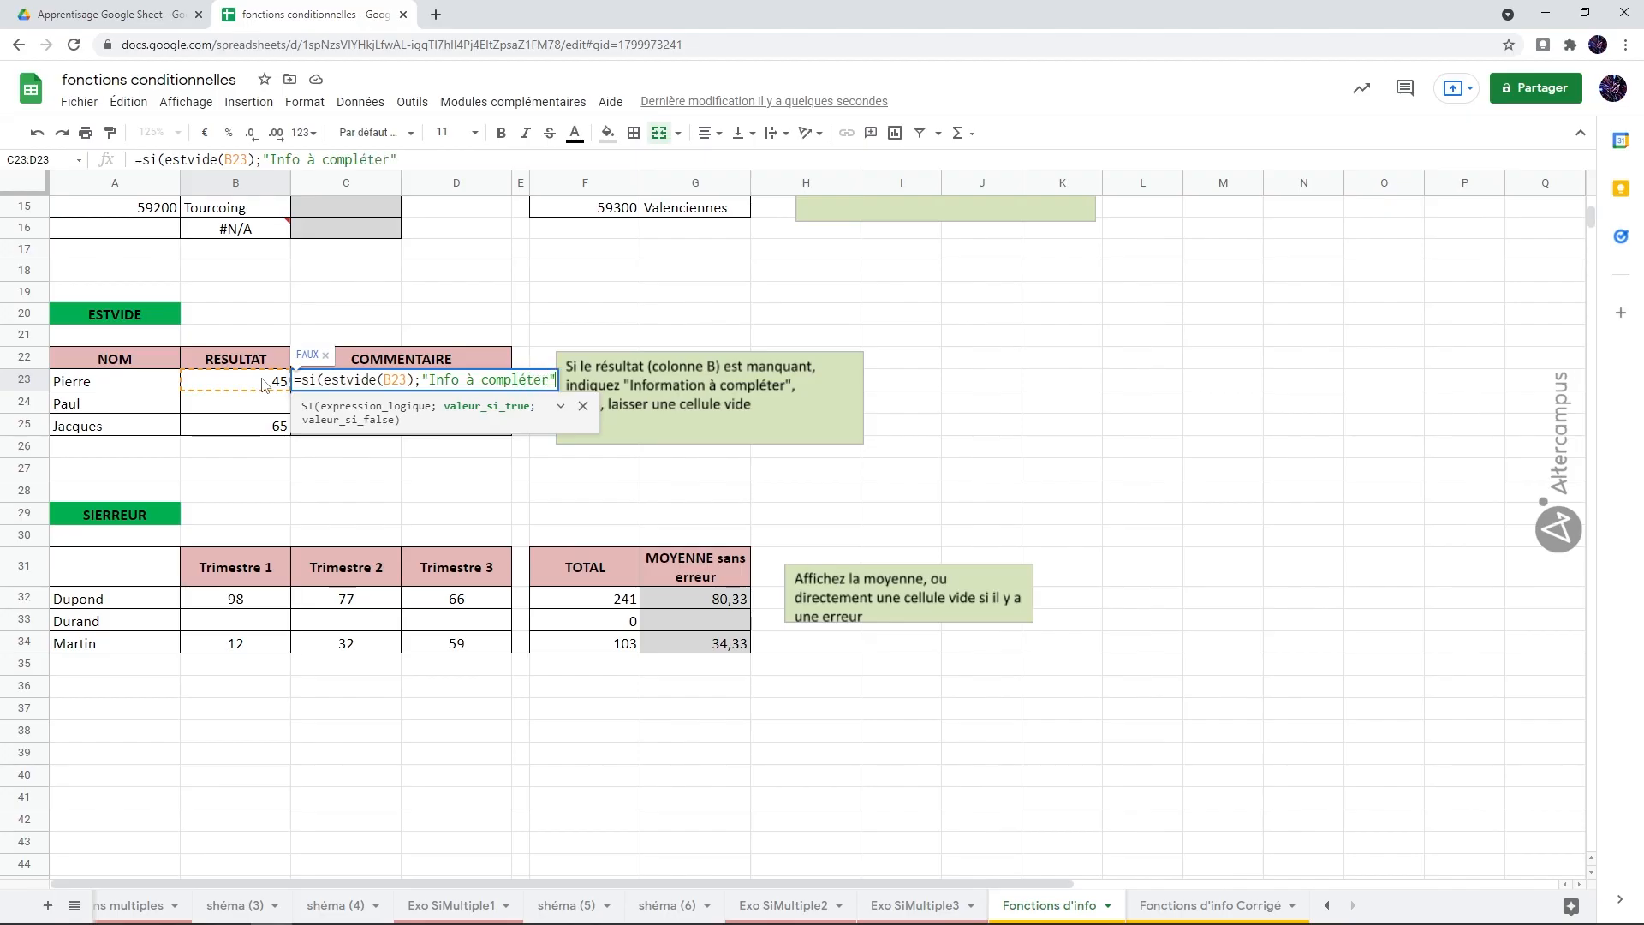
text(;)
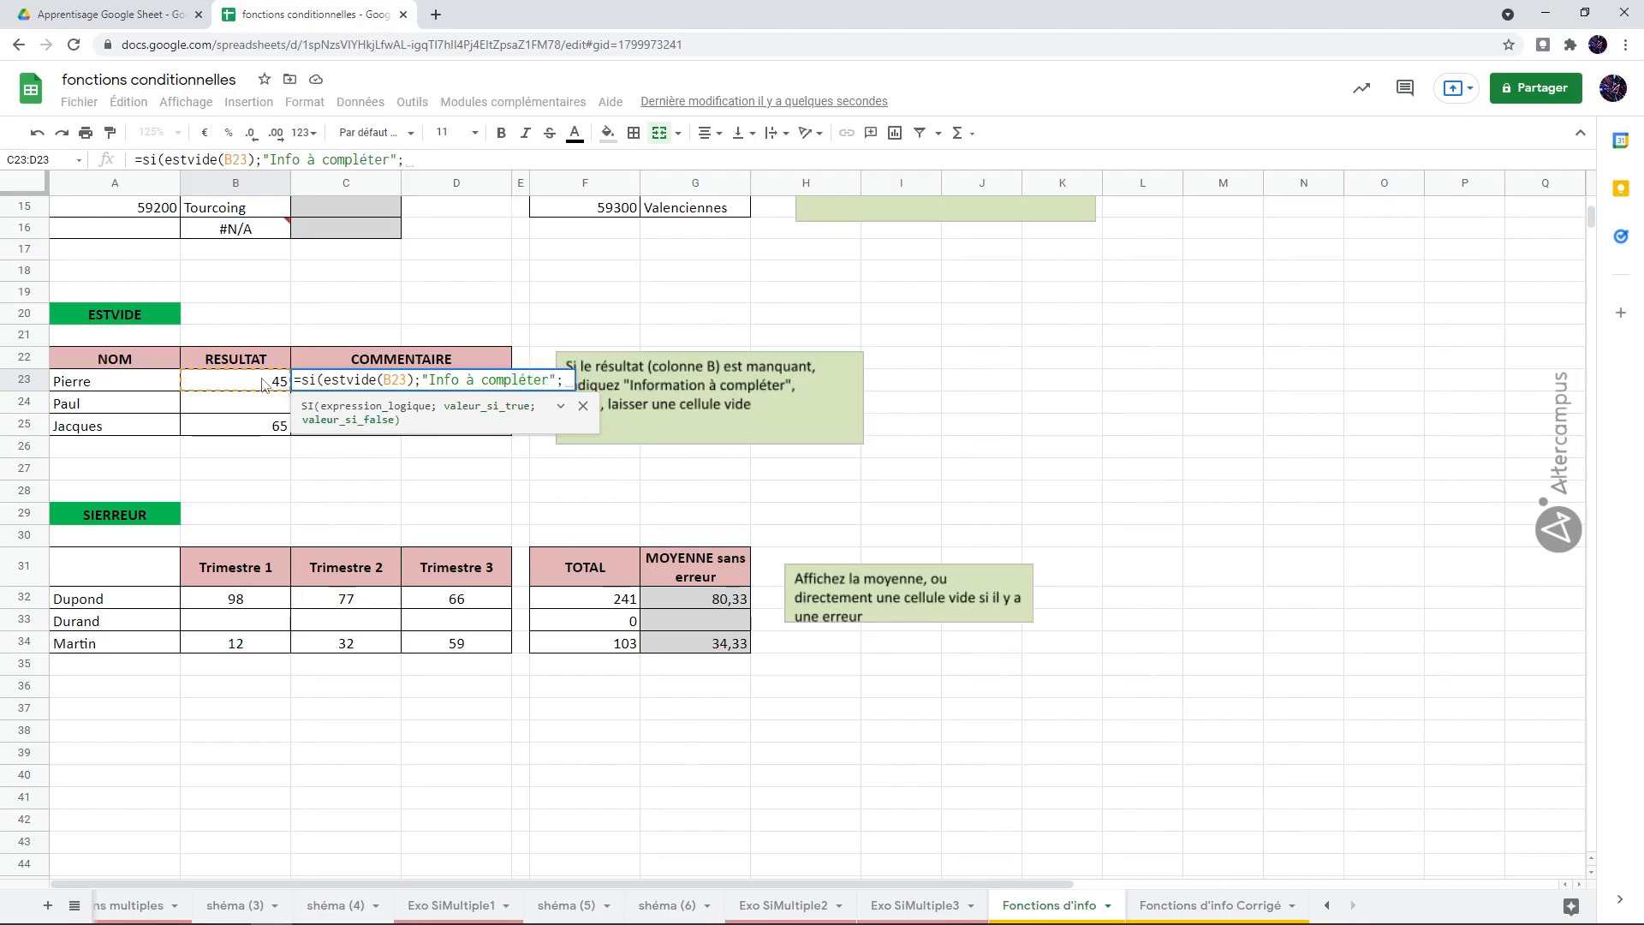
text(""))
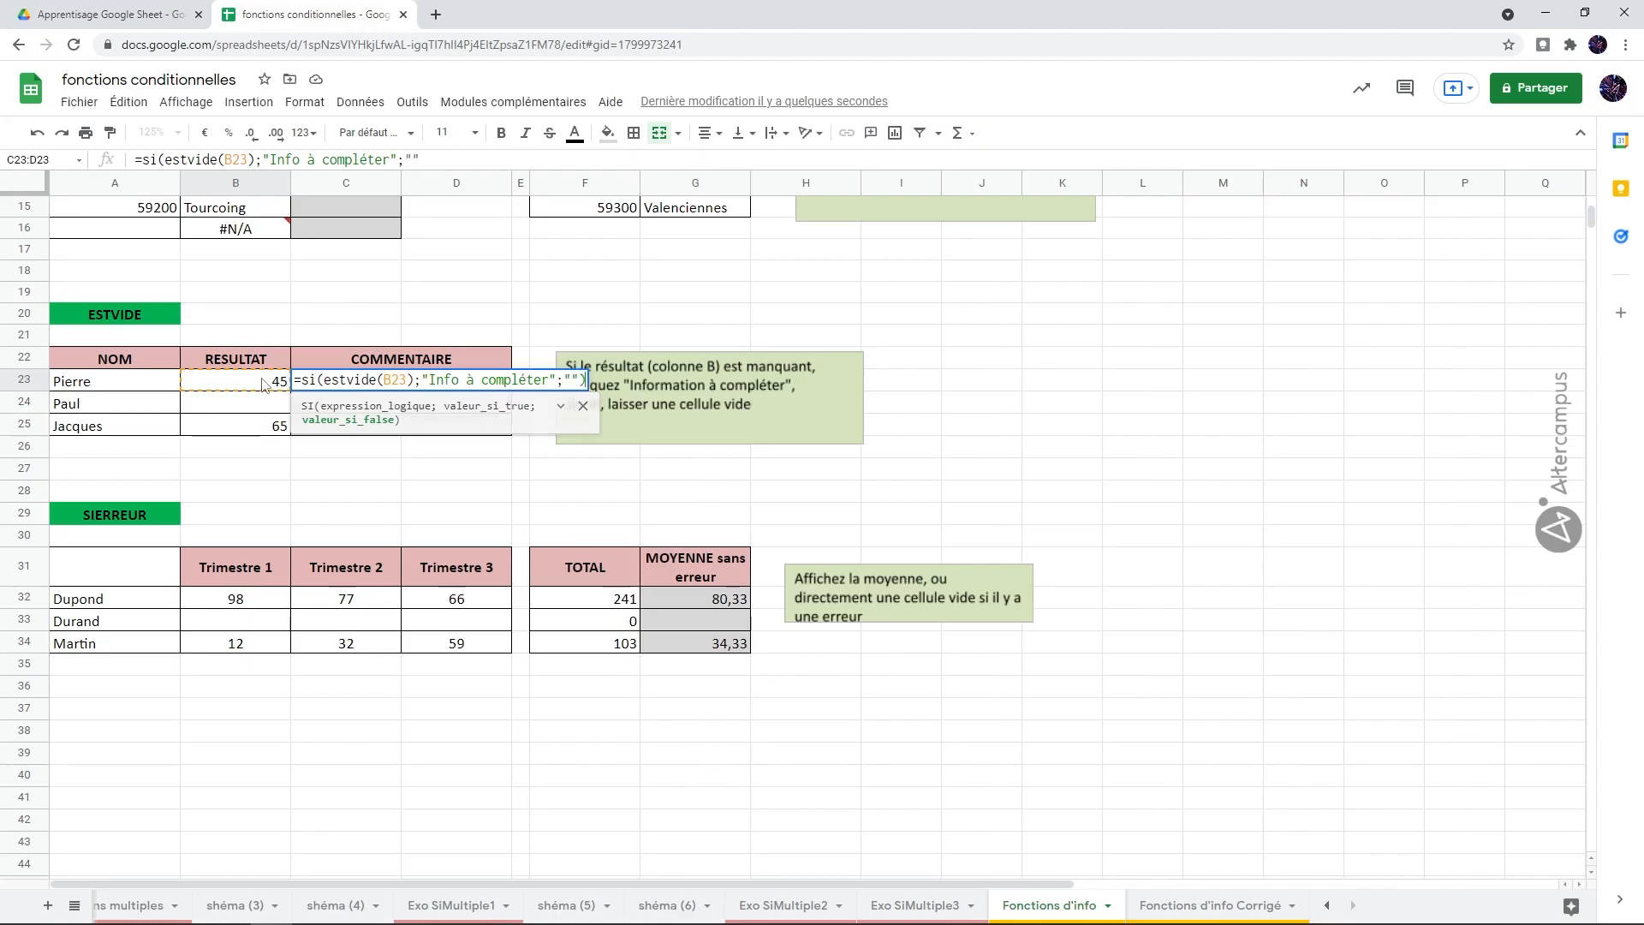
Step: Complete the C23 formula with "Info à compléter" for a missing result and "" otherwise
key(Return)
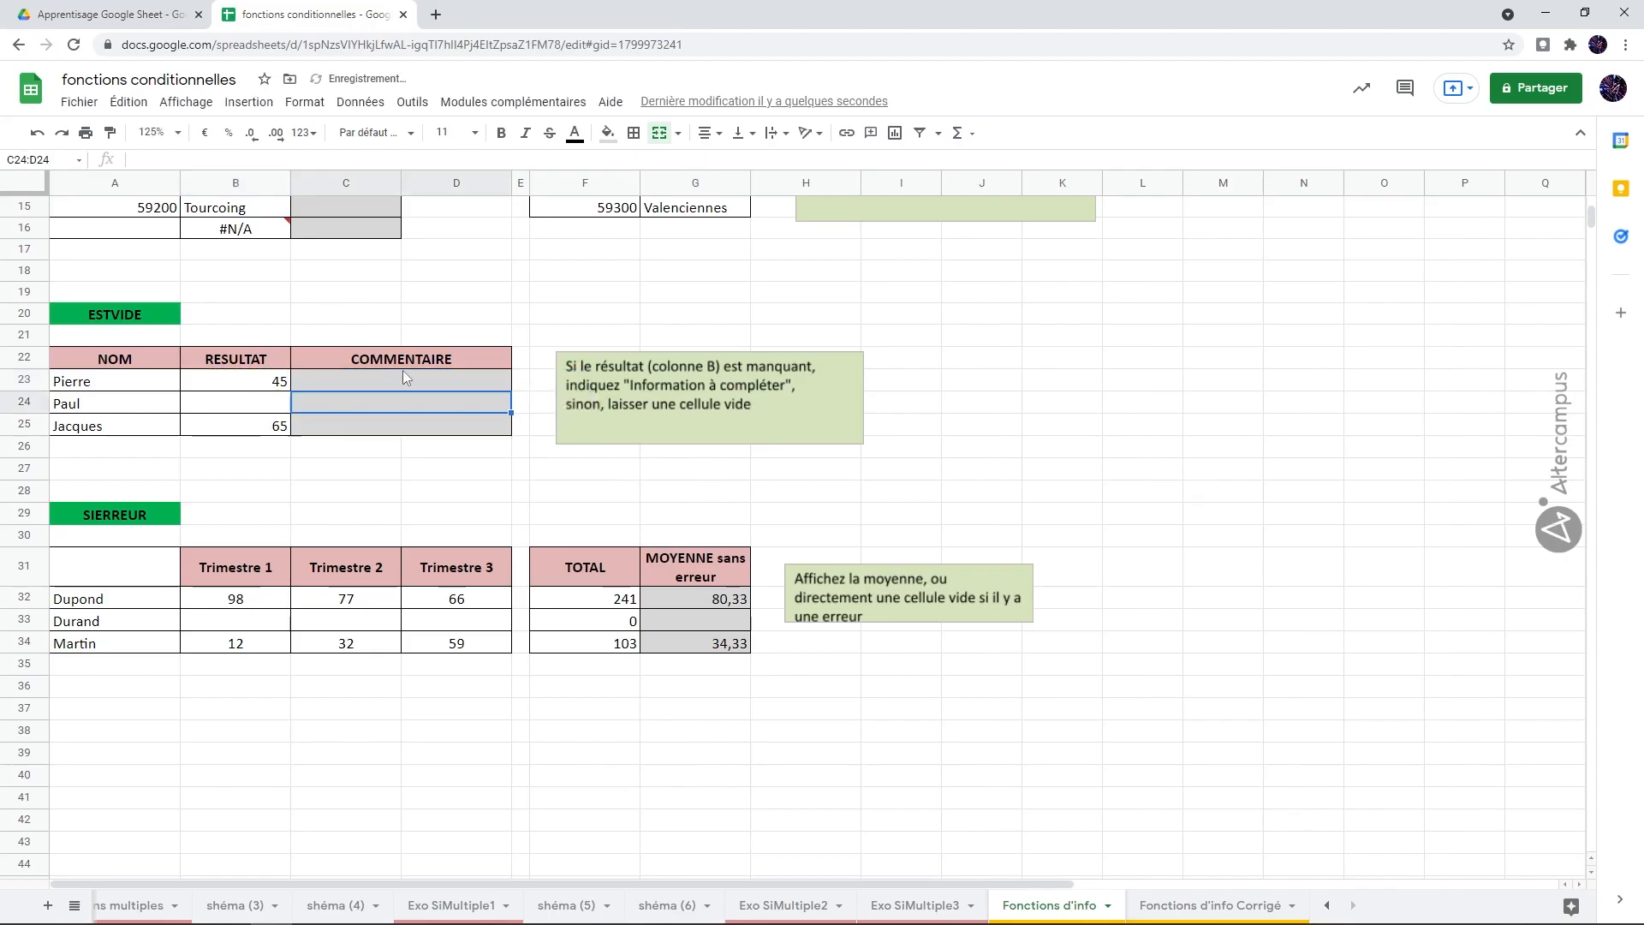
Step: Copy the C23 formula down to row 25 of the COMMENTAIRE column and check the copy in C24
click(434, 382)
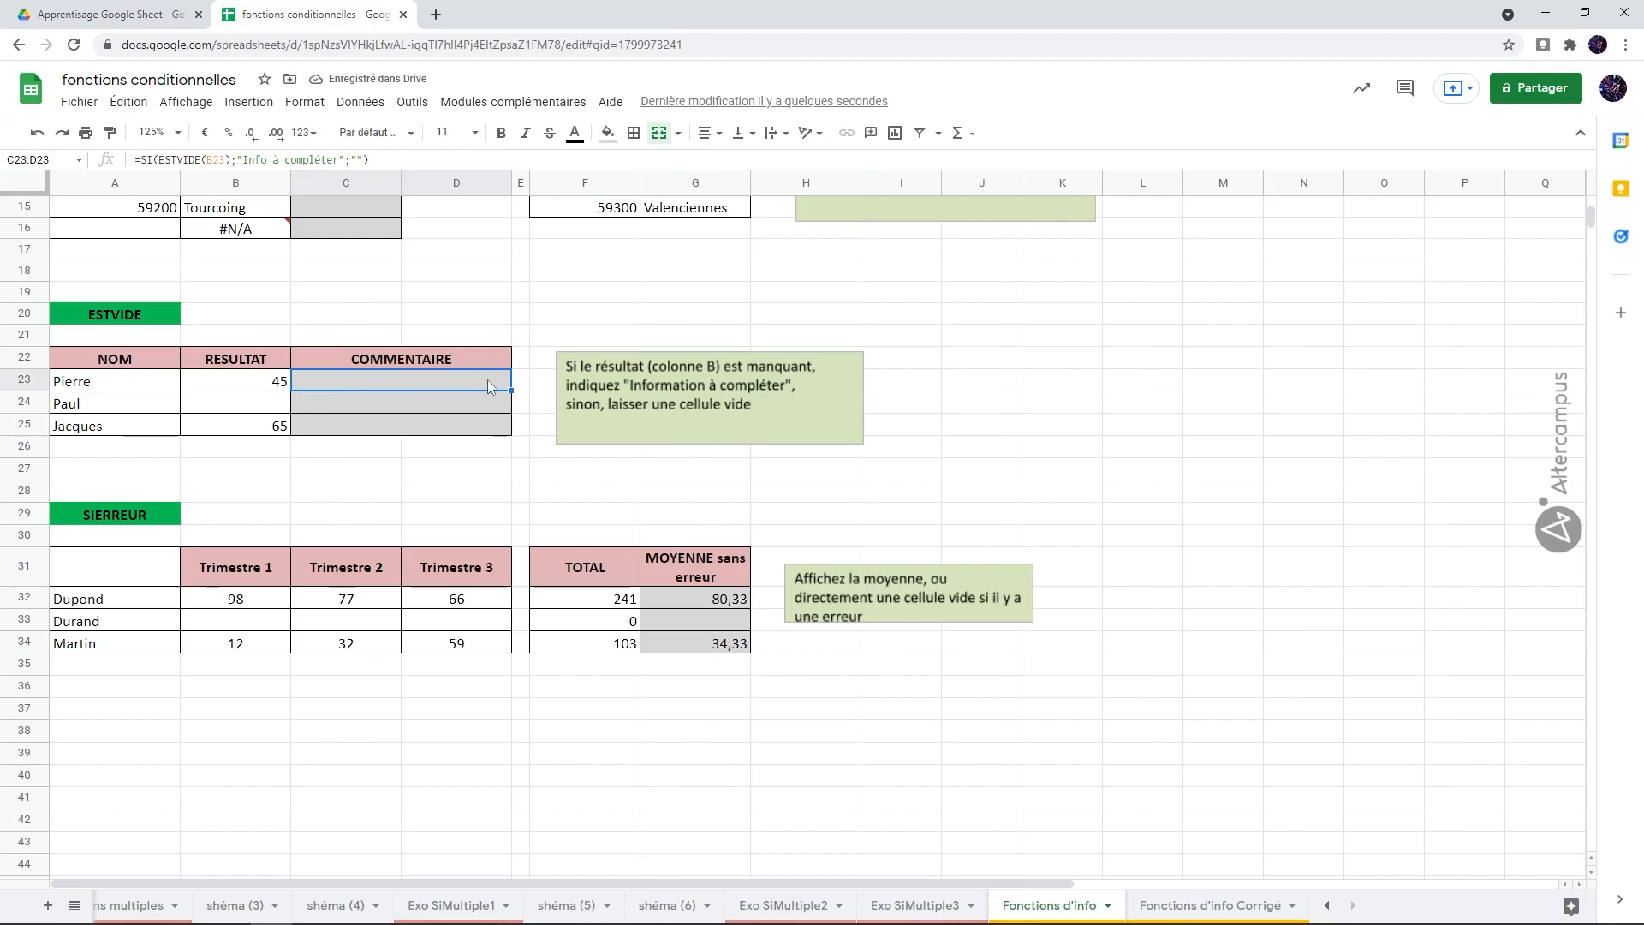
drag(506, 387, 504, 430)
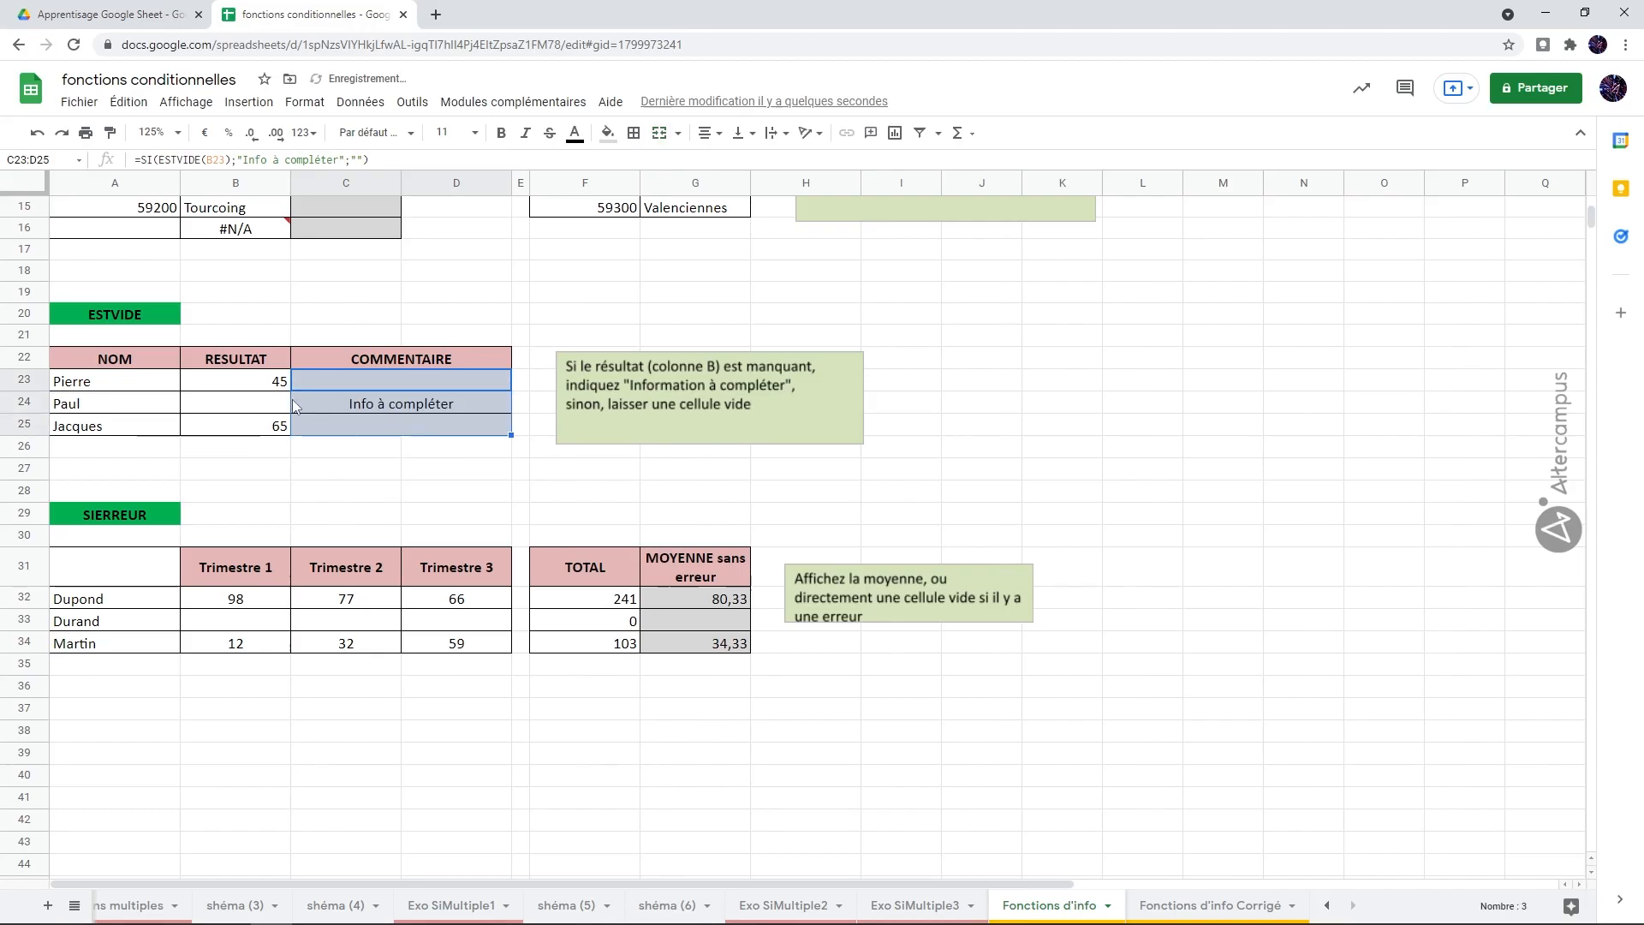
click(382, 411)
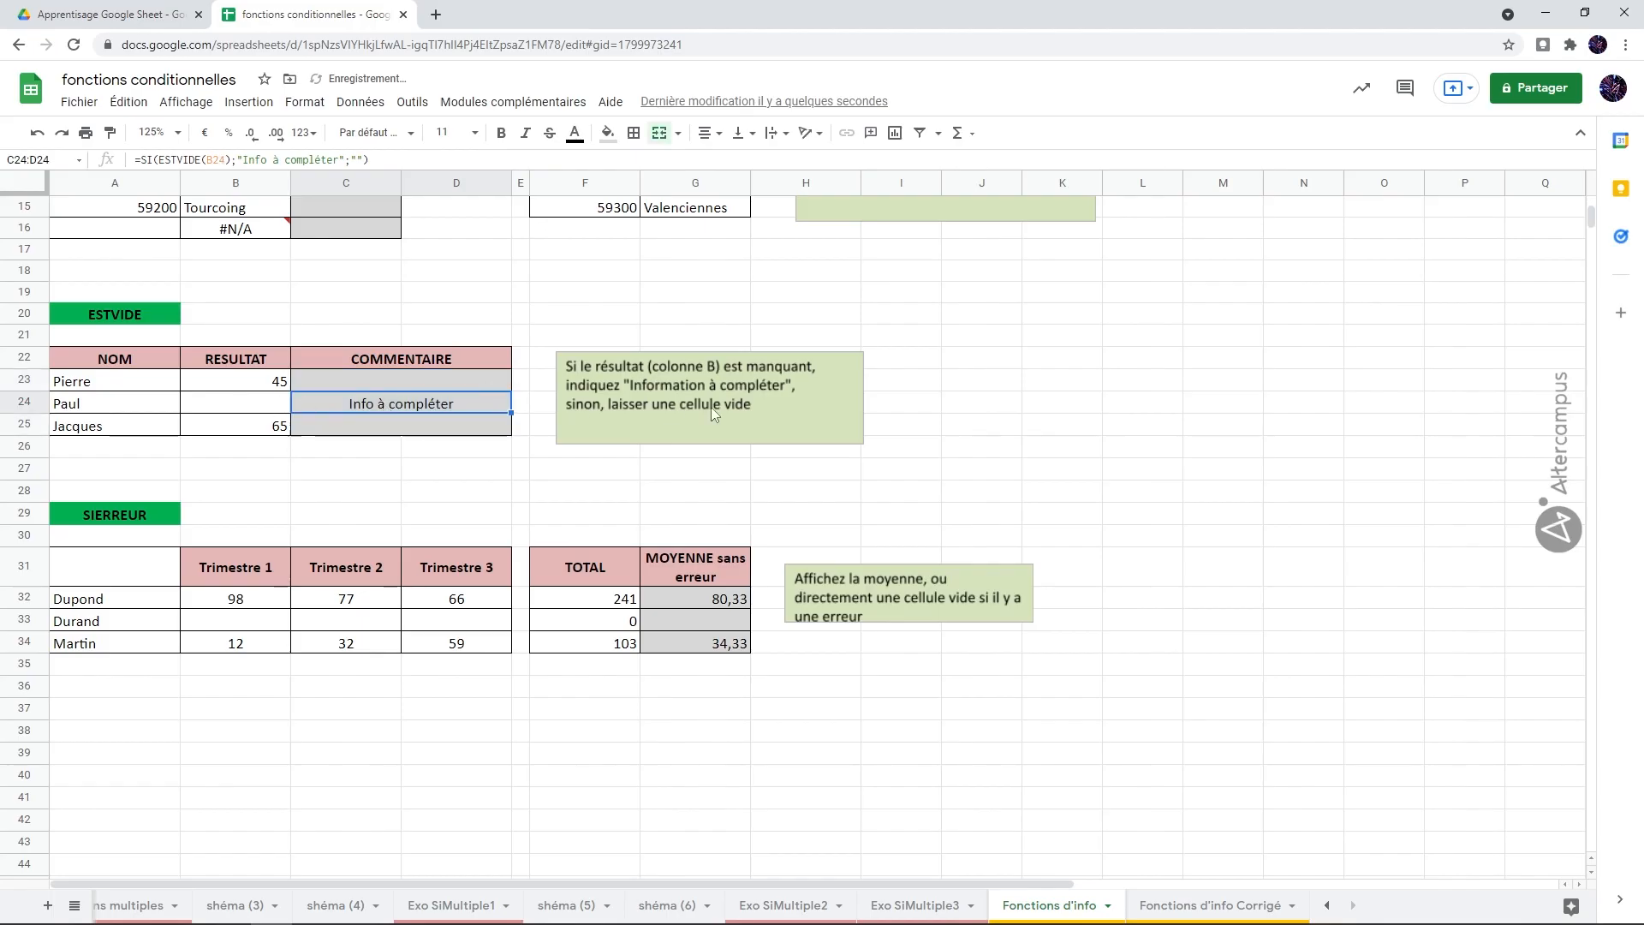
click(1136, 419)
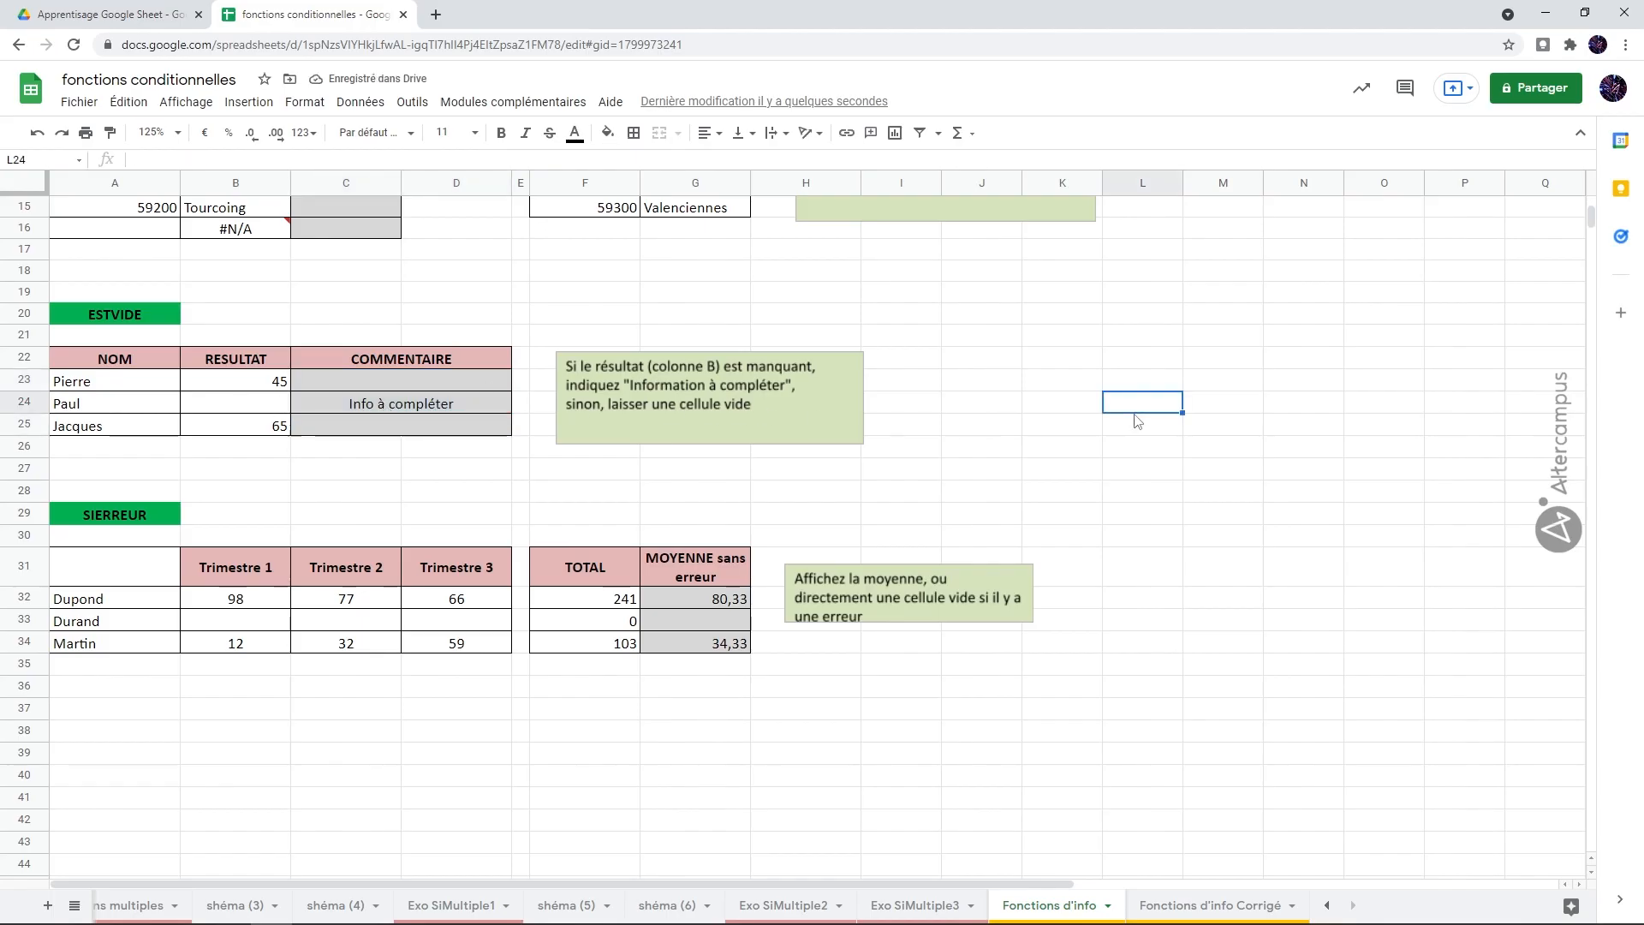